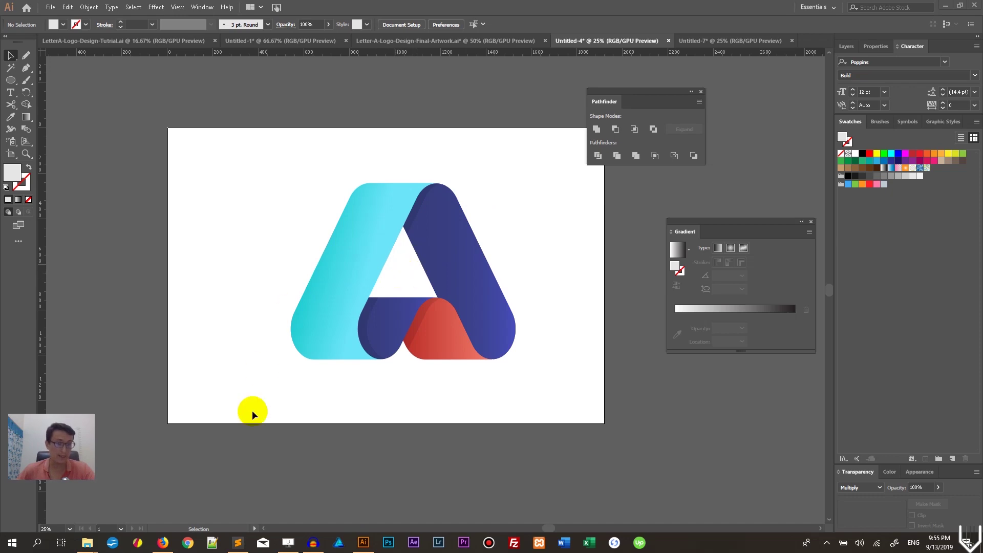
Compare the reference A logo on Dribbble with the Vitorials tutorial, then minimize the browser
{"action": "left_click", "coordinate": [163, 542]}
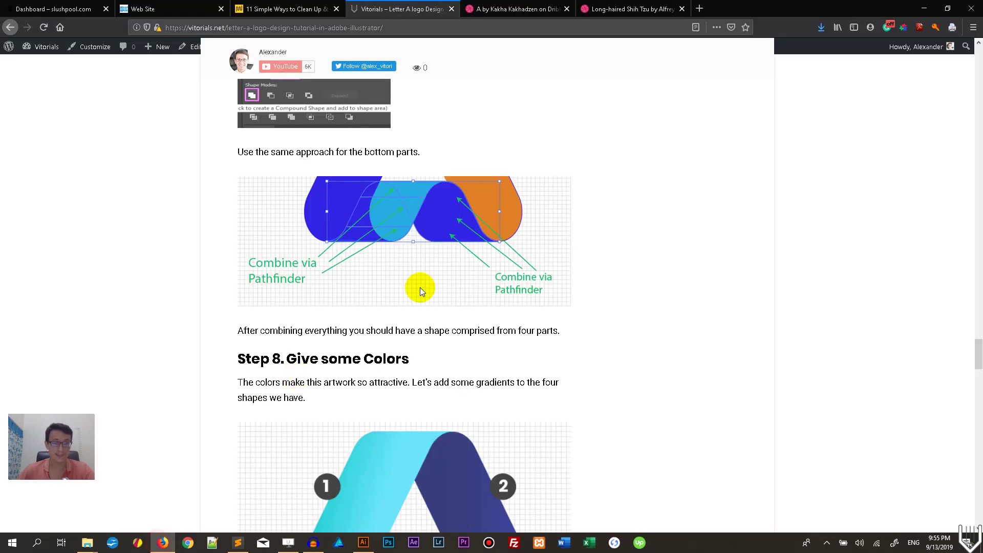
{"action": "left_click", "coordinate": [498, 7]}
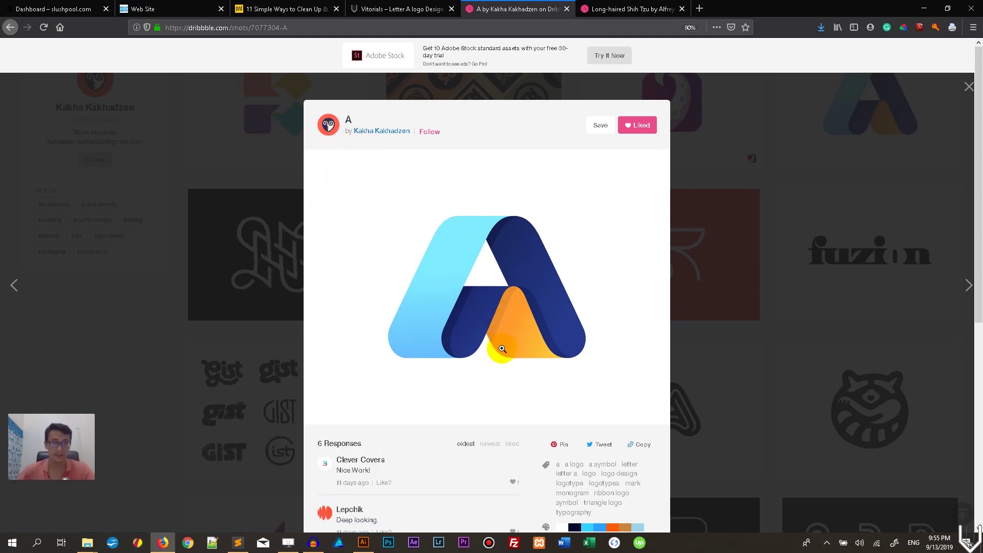
{"action": "left_click", "coordinate": [368, 548]}
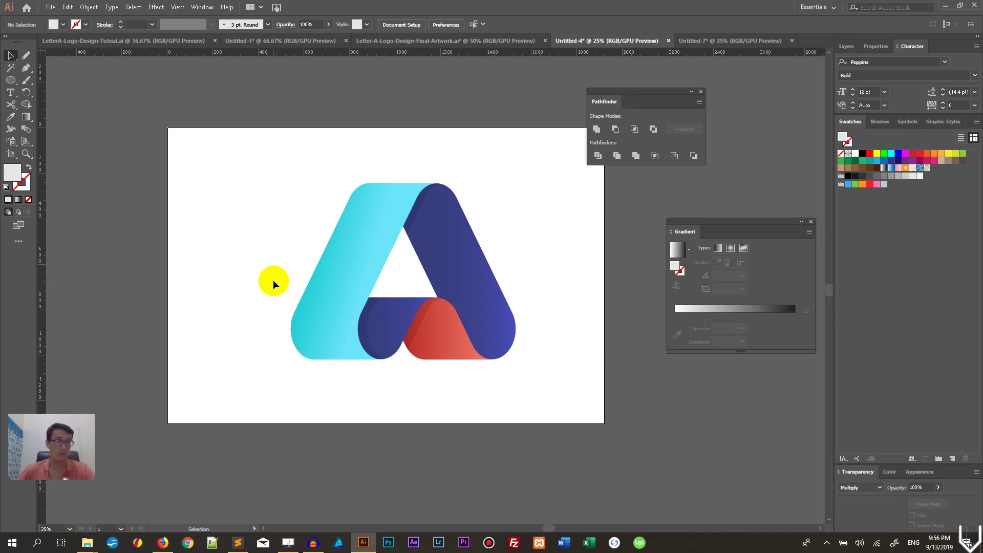
{"action": "left_click", "coordinate": [163, 542]}
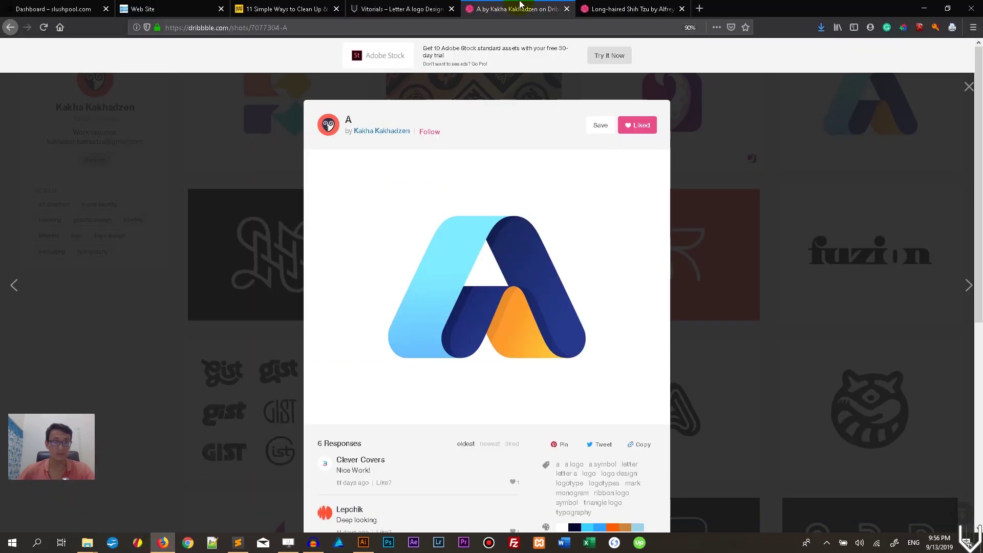
{"action": "left_click", "coordinate": [403, 4]}
{"action": "scroll", "coordinate": [357, 138], "scroll_direction": "up", "scroll_amount": 10}
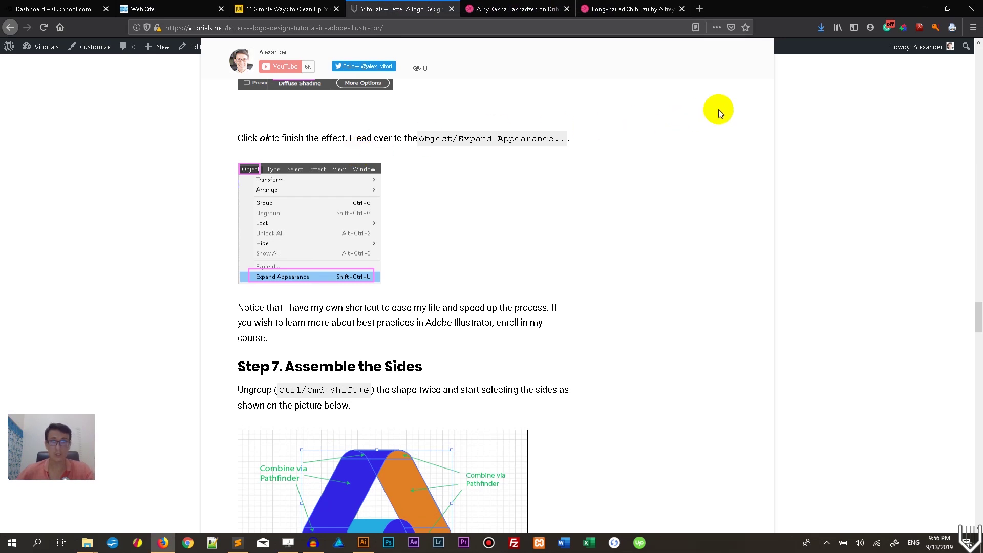
{"action": "left_click", "coordinate": [924, 9]}
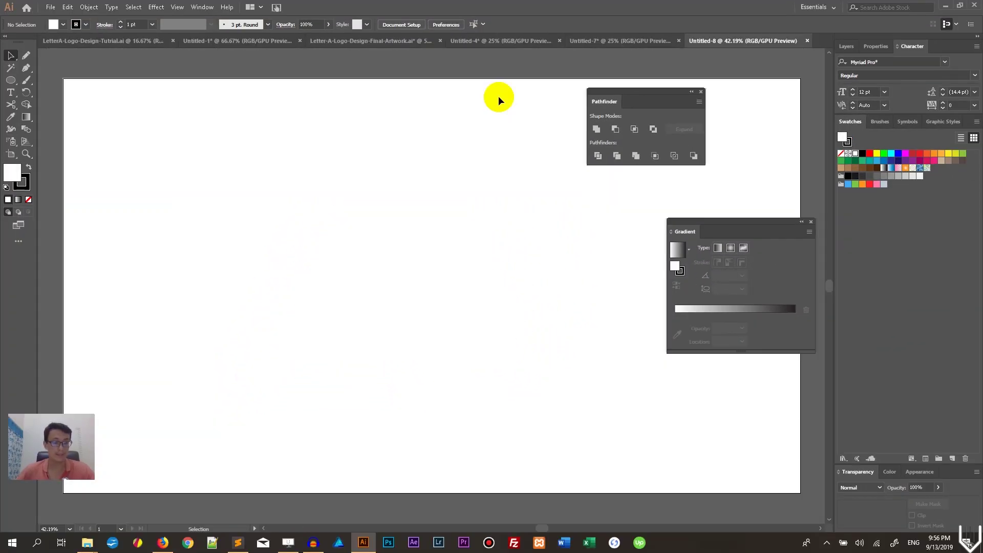
Show the document grid with Ctrl+" and confirm it in the View menu
{"action": "key", "text": "ctrl+apostrophe"}
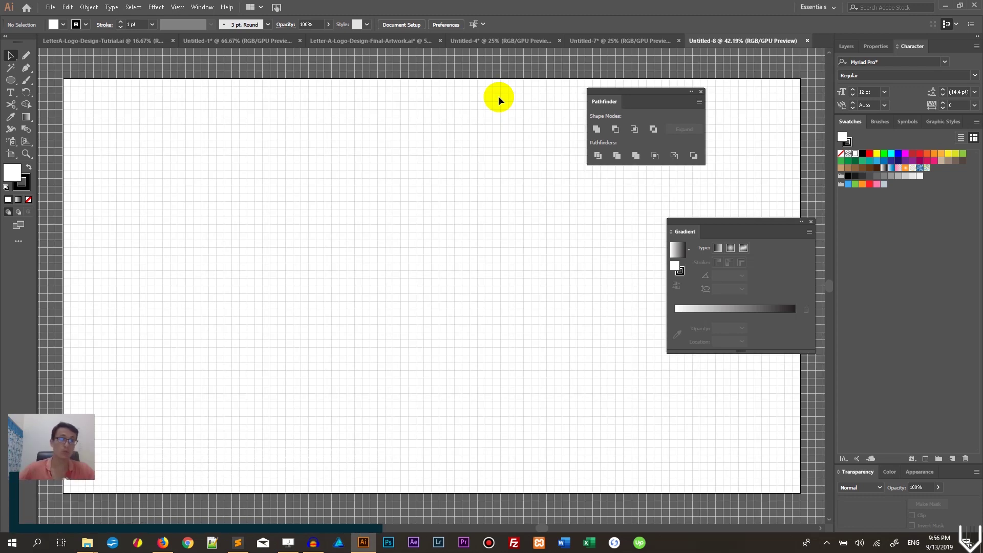
{"action": "left_click", "coordinate": [176, 9]}
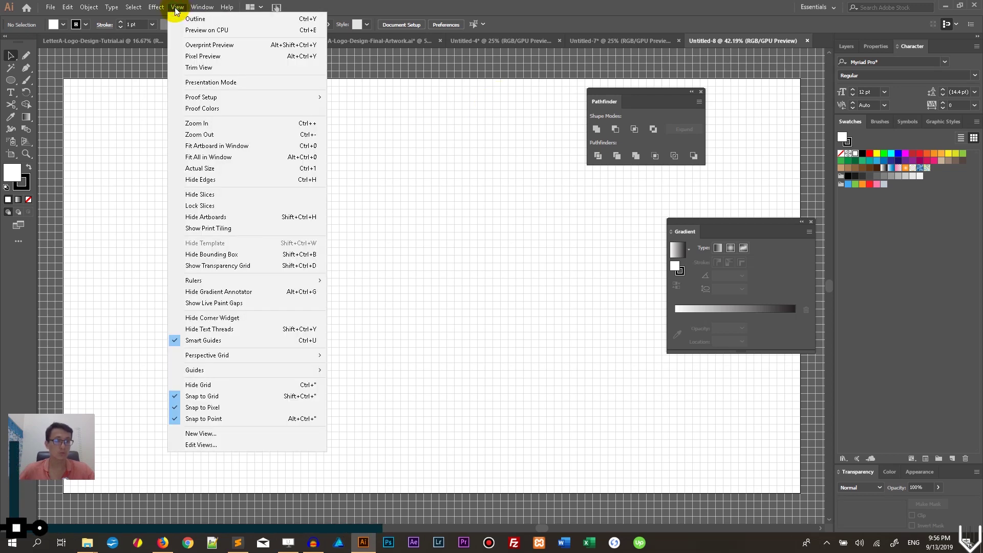
{"action": "left_click", "coordinate": [226, 386]}
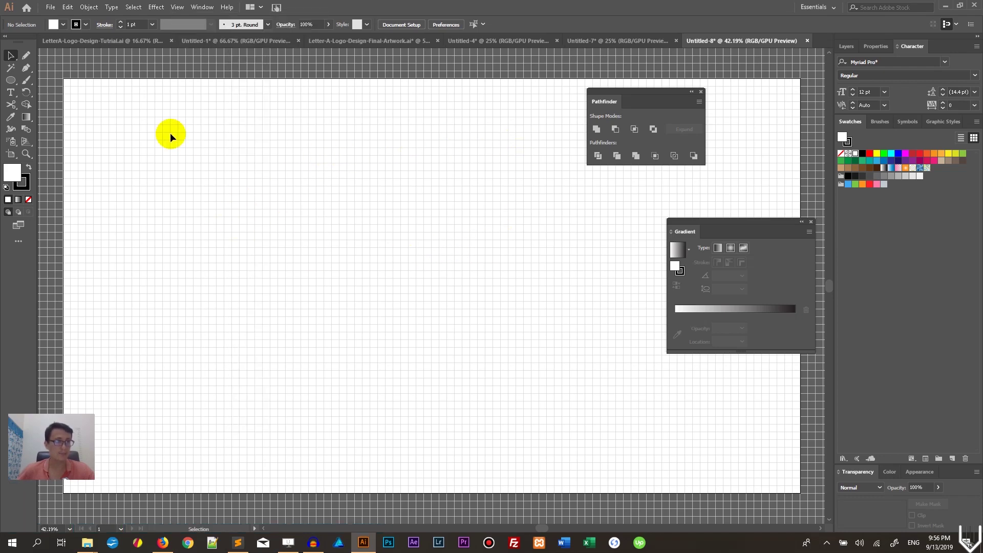
{"action": "left_click", "coordinate": [67, 6]}
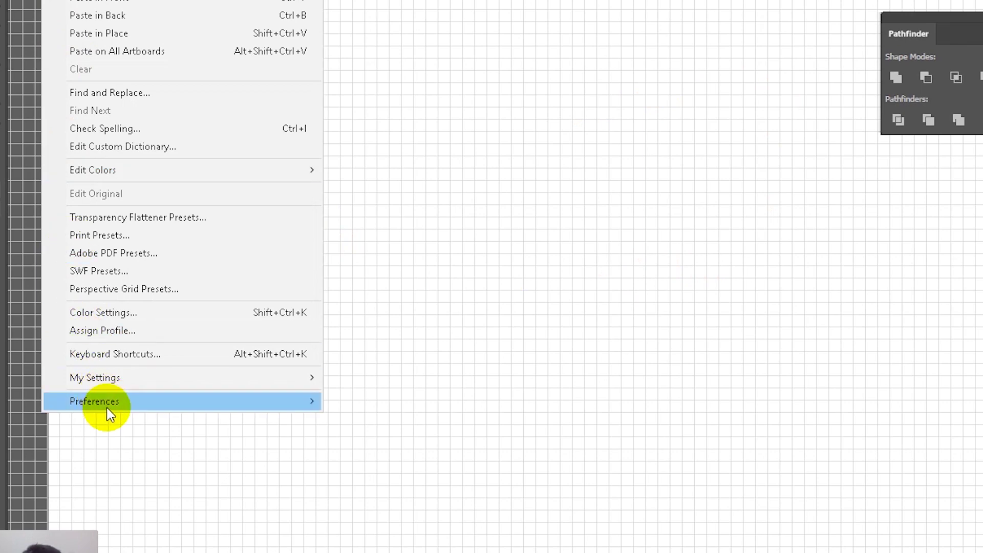
{"action": "mouse_move", "coordinate": [107, 404]}
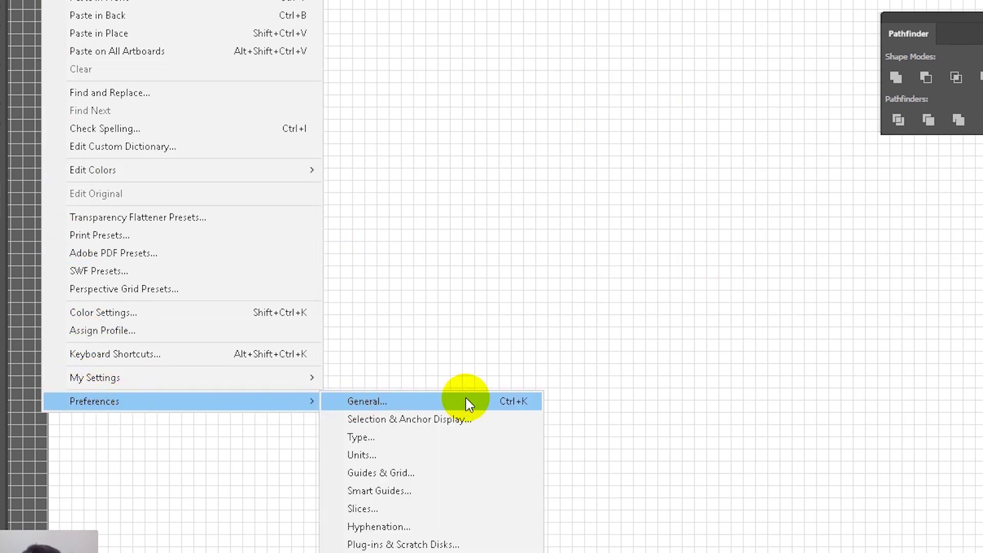
{"action": "left_click", "coordinate": [392, 475]}
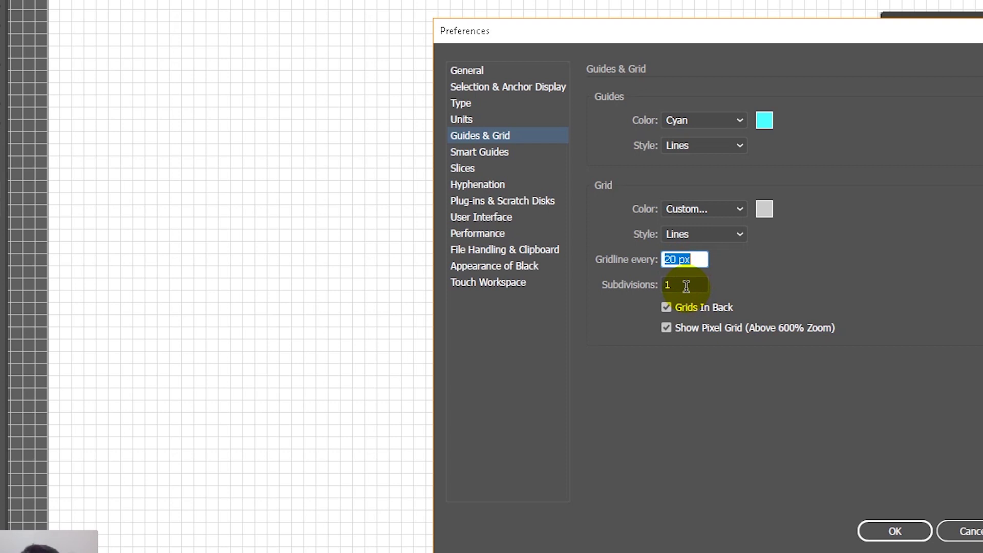
{"action": "left_click", "coordinate": [962, 533]}
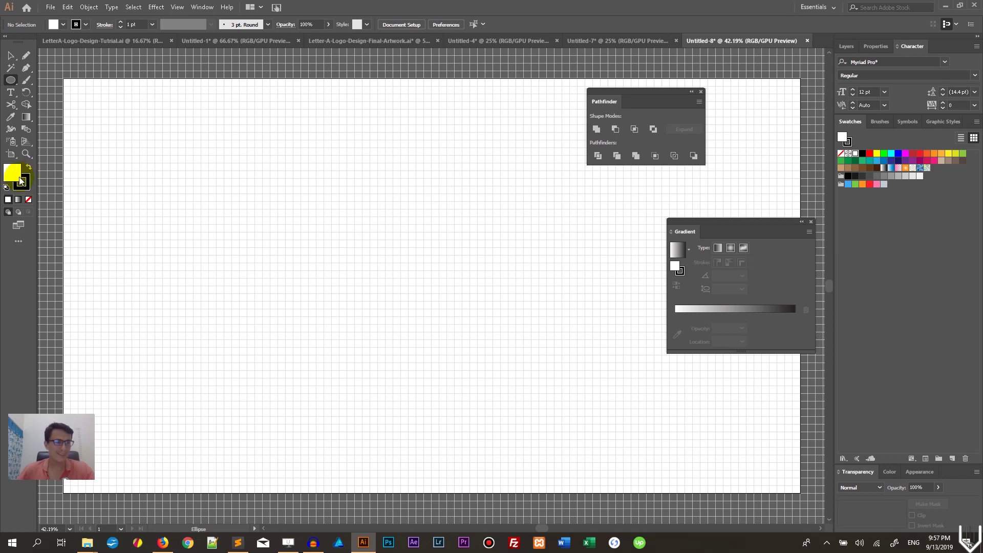
Draw a 320 px circle with no fill and a 4 pt black stroke, then start dragging a copy down
{"action": "left_click", "coordinate": [28, 199]}
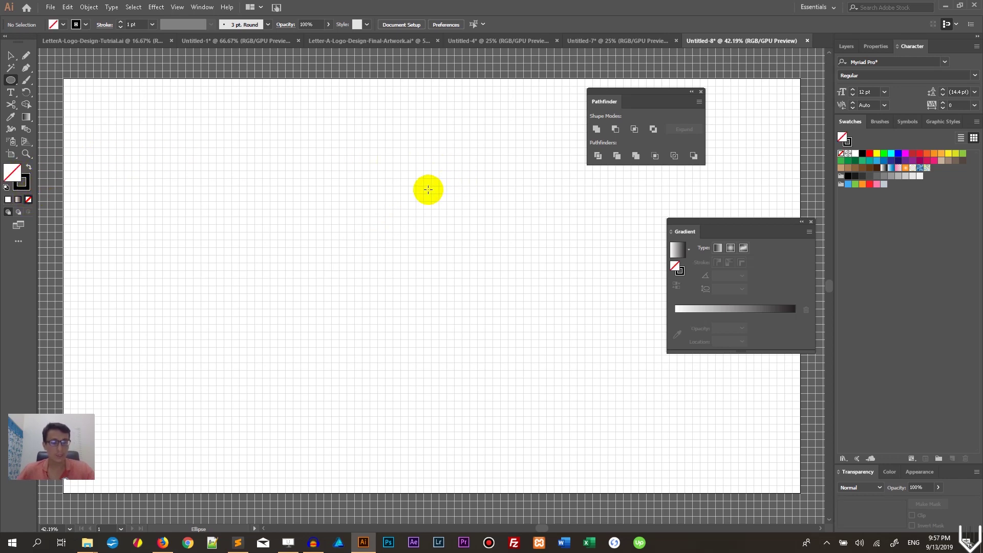
{"action": "key", "text": "shift+alt"}
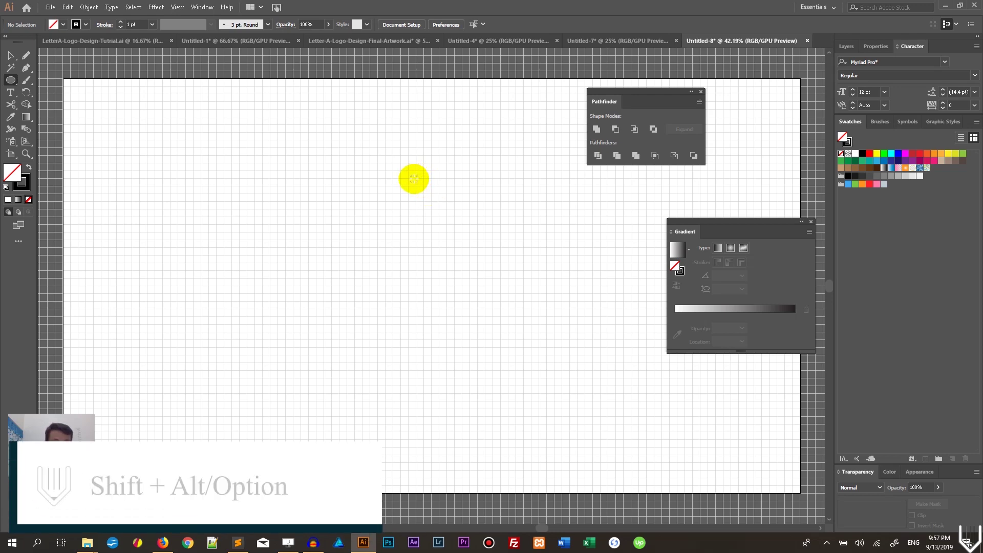
{"action": "left_click_drag", "start_coordinate": [414, 179], "coordinate": [477, 240]}
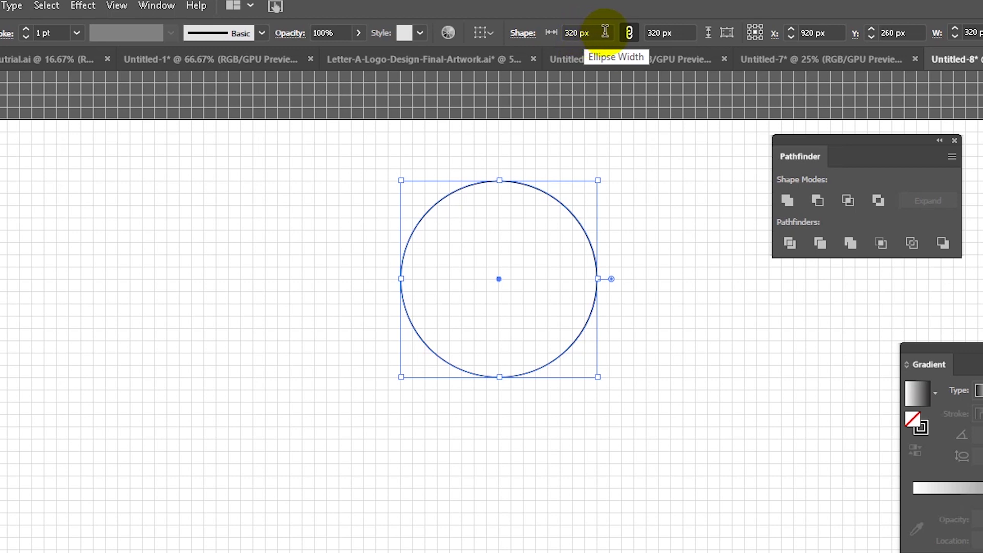
{"action": "left_click", "coordinate": [577, 33]}
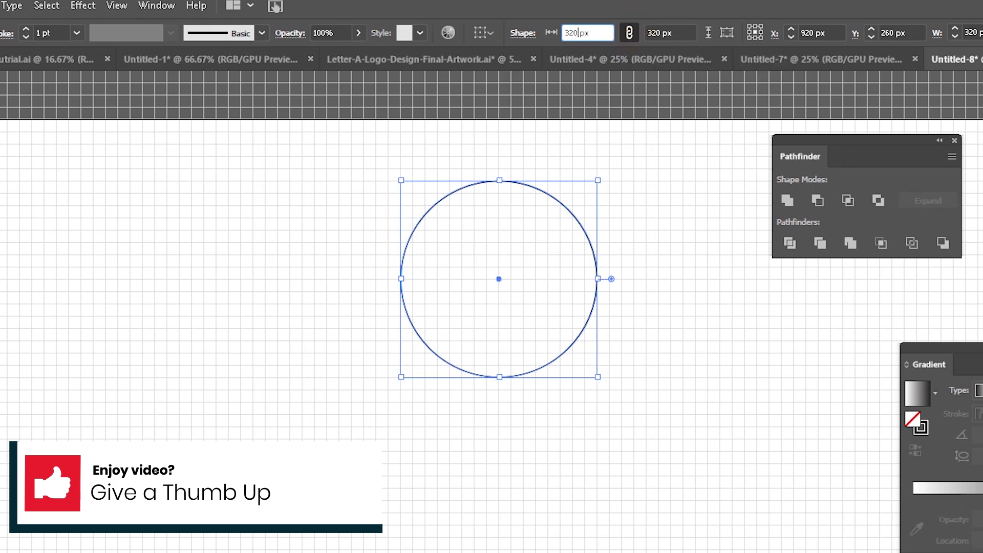
{"action": "left_click", "coordinate": [26, 28]}
{"action": "left_click", "coordinate": [26, 28]}
{"action": "left_click", "coordinate": [25, 29]}
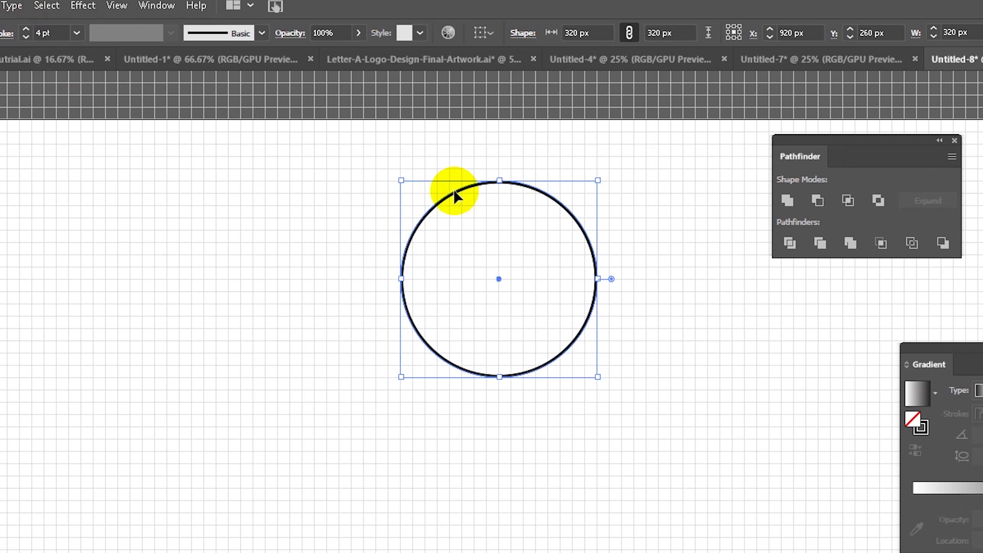
{"action": "left_click_drag", "start_coordinate": [453, 189], "coordinate": [446, 511]}
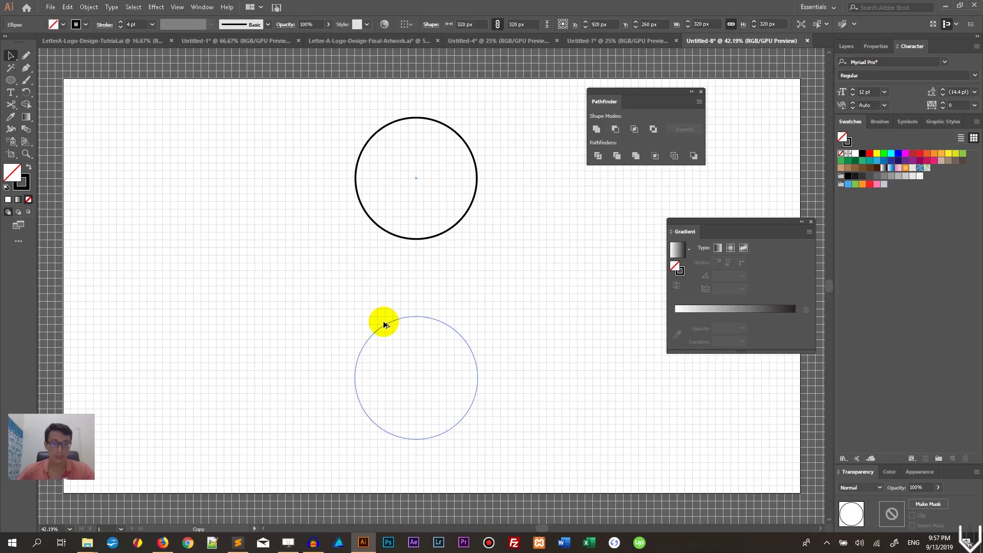
Place circle copies below, left and right to form one-over-three, then open the Scripts folder in File Explorer
{"action": "left_click_drag", "start_coordinate": [384, 325], "coordinate": [384, 325]}
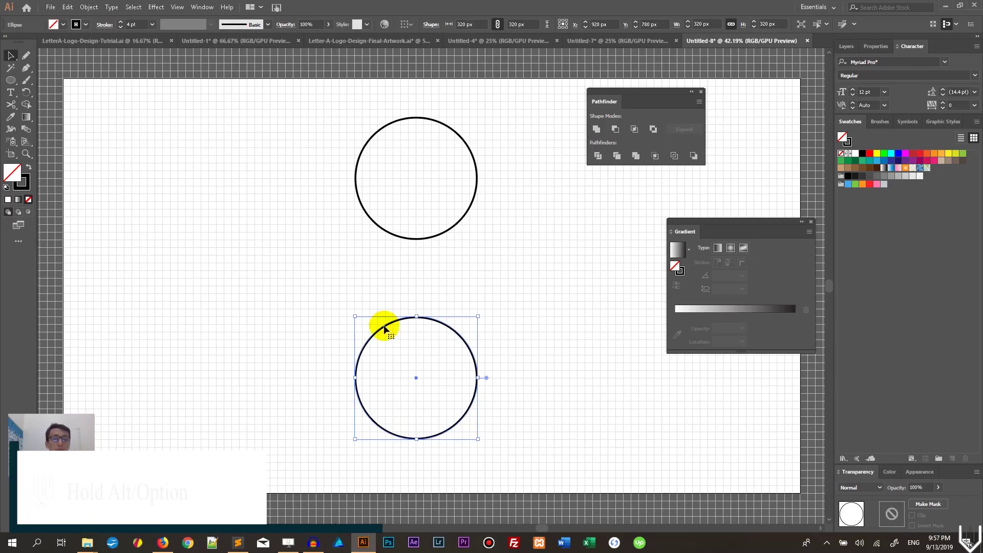
{"action": "left_click_drag", "start_coordinate": [384, 328], "coordinate": [236, 331]}
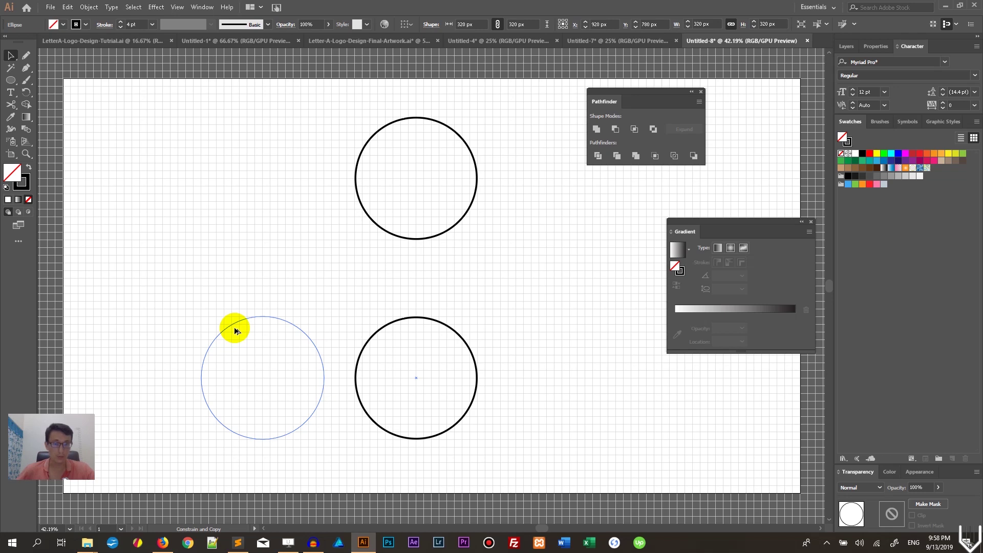
{"action": "left_click_drag", "start_coordinate": [235, 331], "coordinate": [236, 331]}
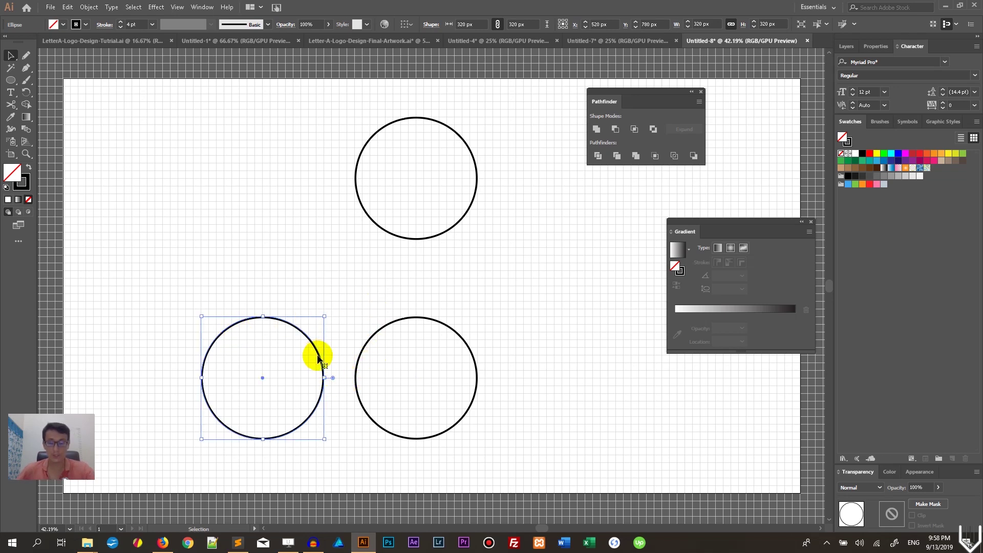
{"action": "left_click", "coordinate": [333, 271]}
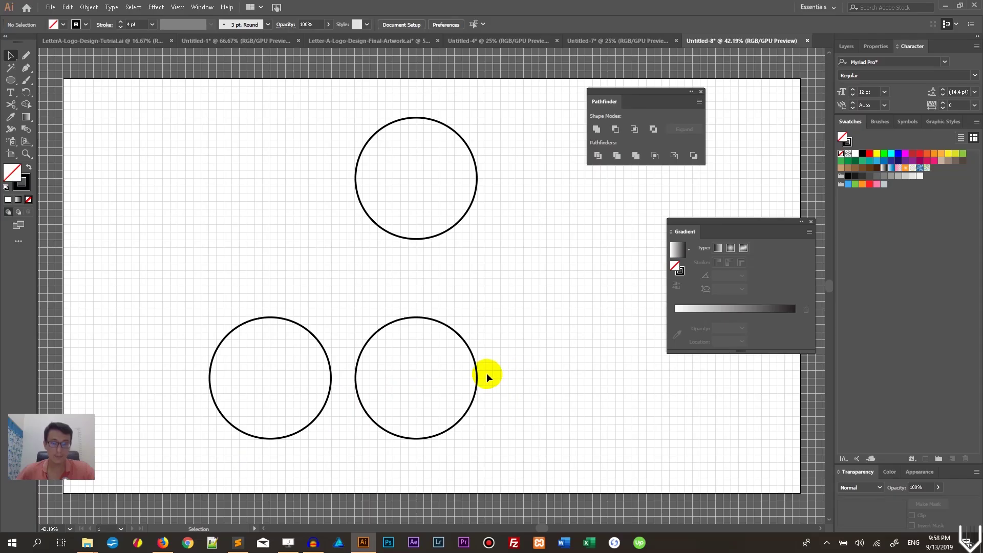
{"action": "left_click_drag", "start_coordinate": [481, 379], "coordinate": [626, 377]}
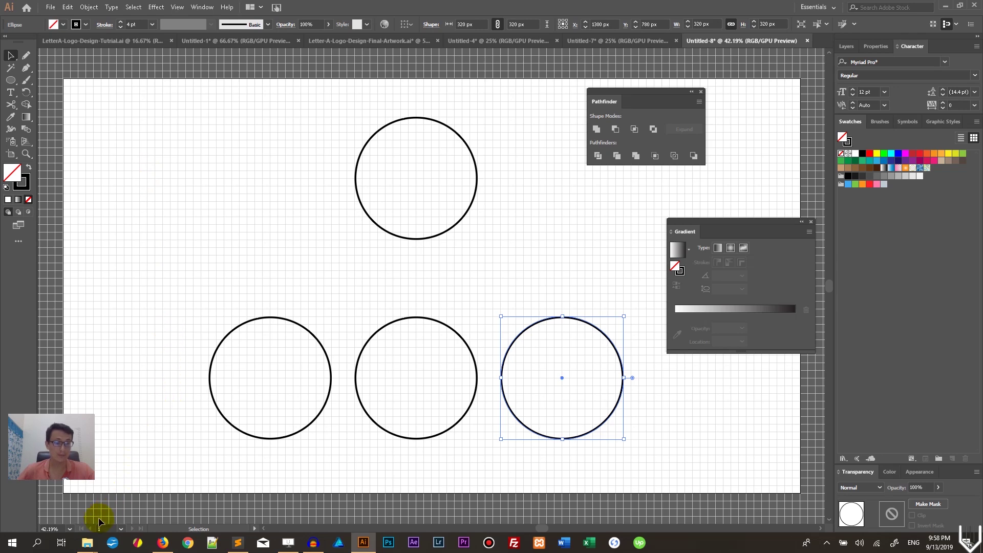
{"action": "mouse_move", "coordinate": [87, 541]}
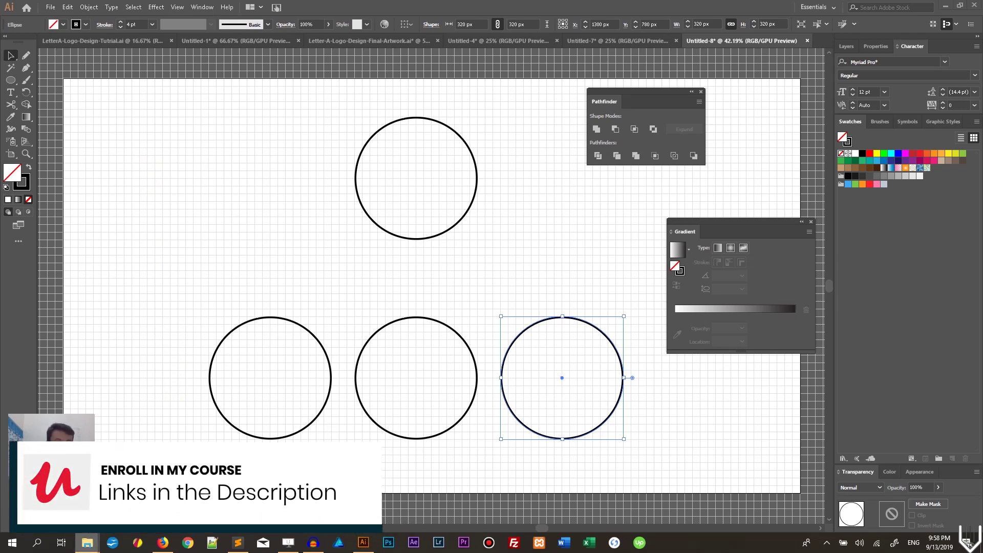
{"action": "left_click", "coordinate": [51, 492]}
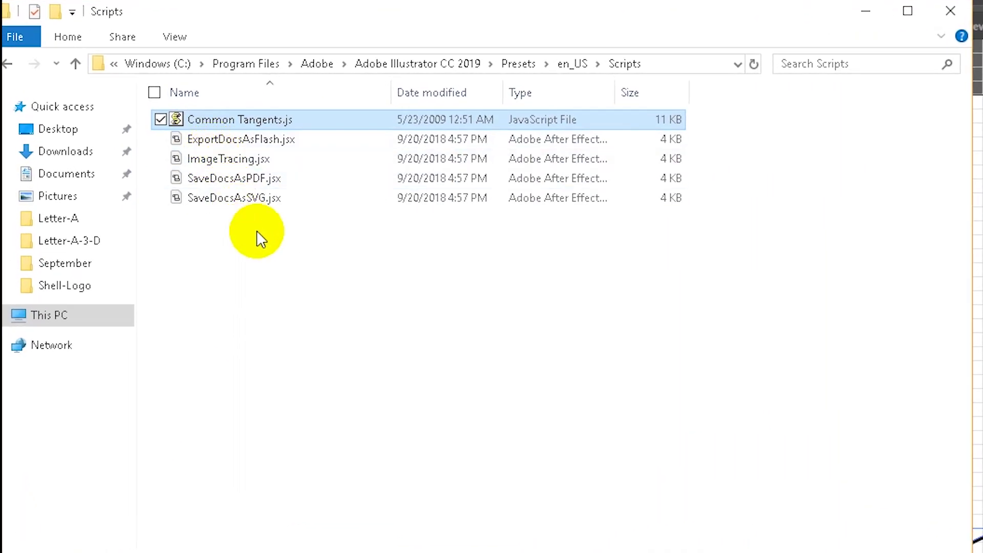
Browse to C:\Program Files\Adobe\Adobe Illustrator CC 2019\Presets\en_US\Scripts to find Common Tangents.js
{"action": "key", "text": "alt+Tab"}
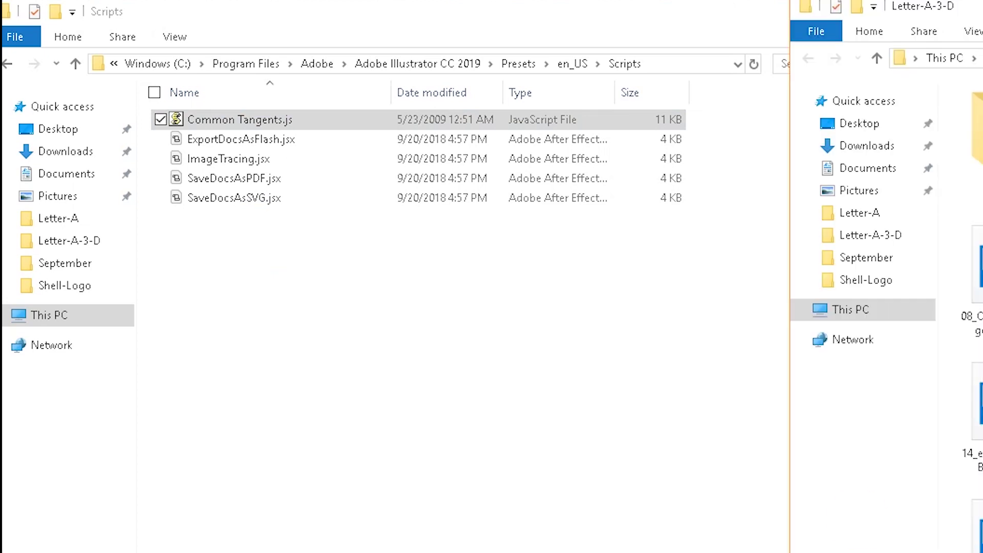
{"action": "left_click", "coordinate": [166, 66]}
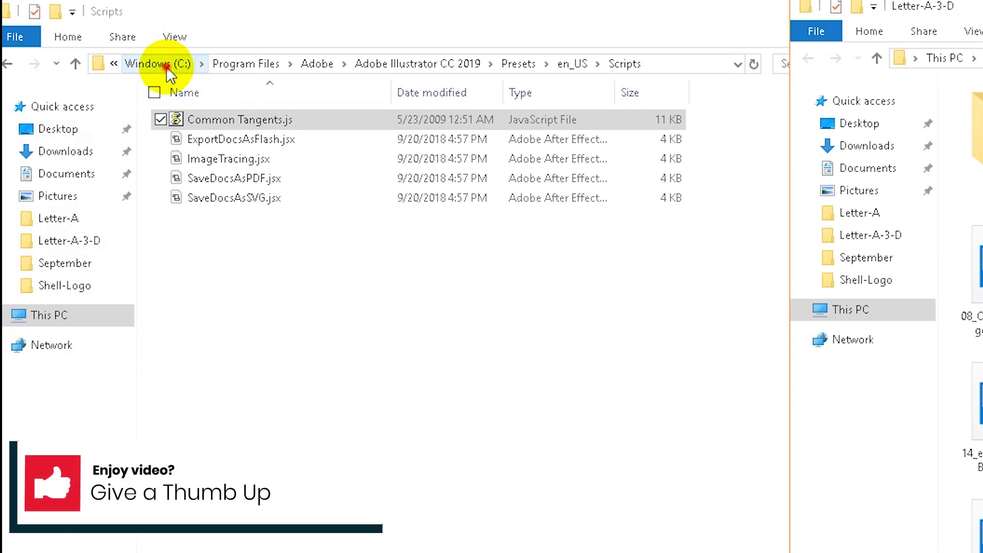
{"action": "left_click", "coordinate": [159, 66]}
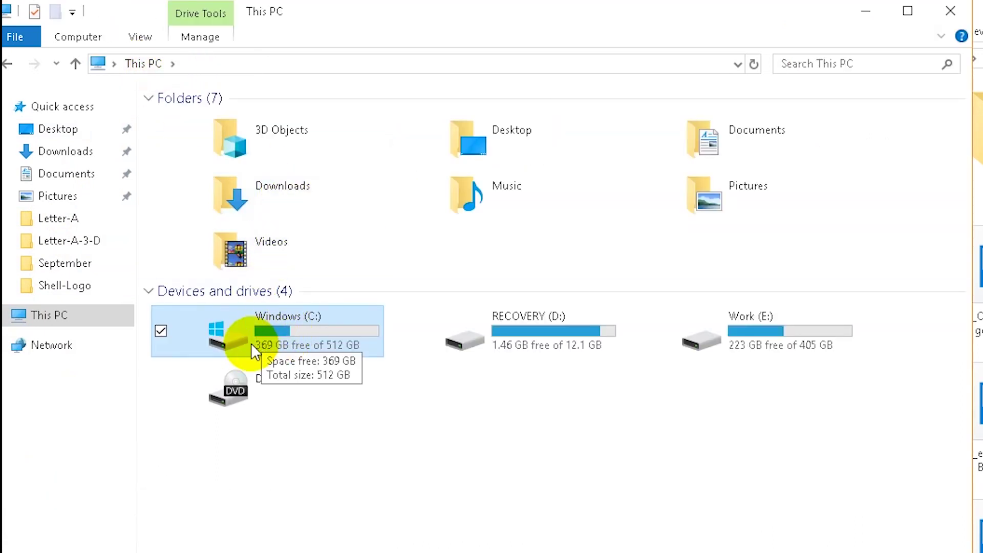
{"action": "double_click", "coordinate": [250, 327]}
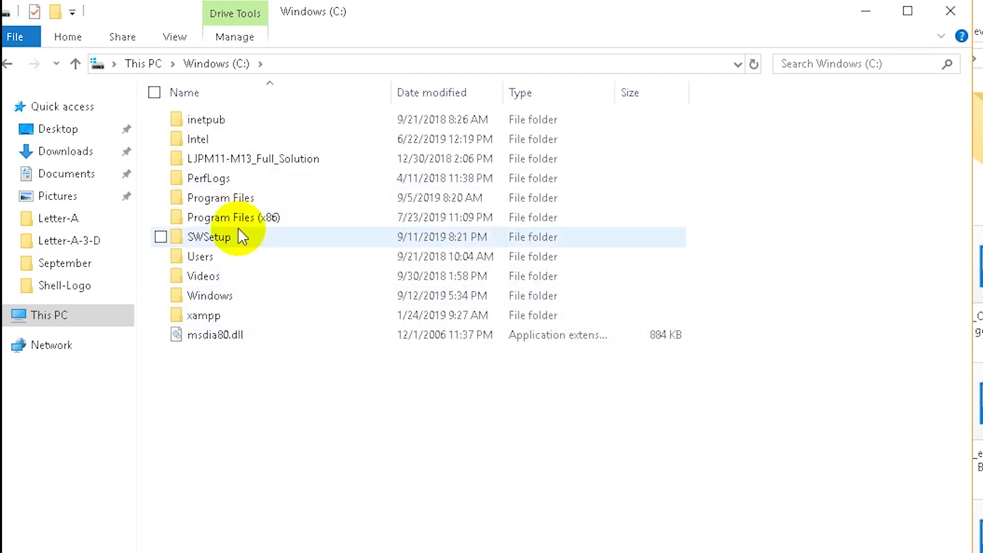
{"action": "double_click", "coordinate": [231, 198]}
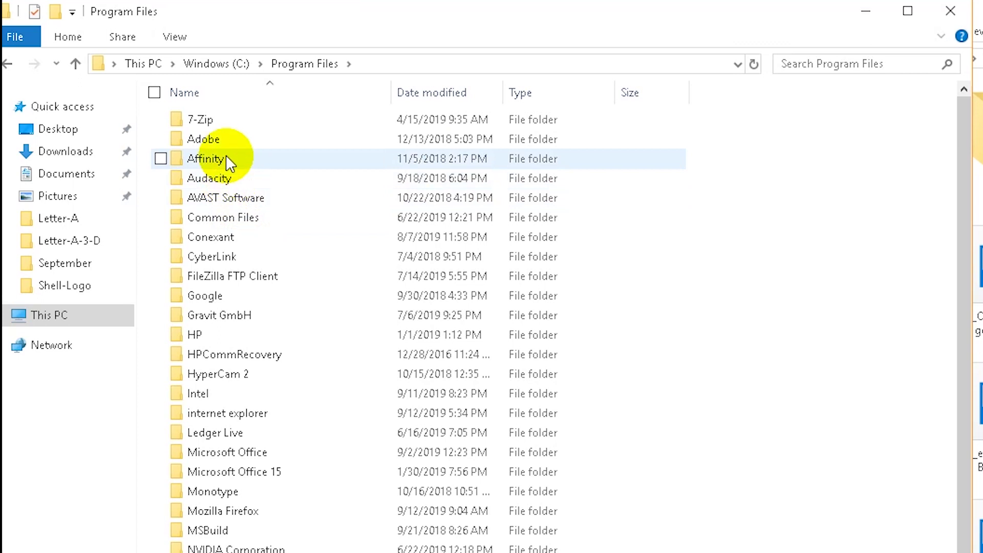
{"action": "double_click", "coordinate": [221, 142]}
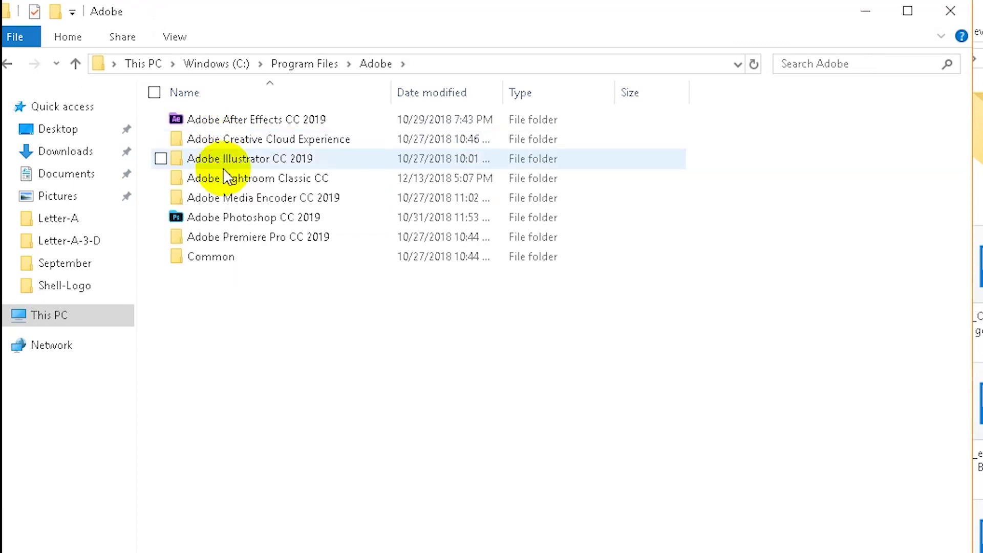
{"action": "double_click", "coordinate": [226, 161]}
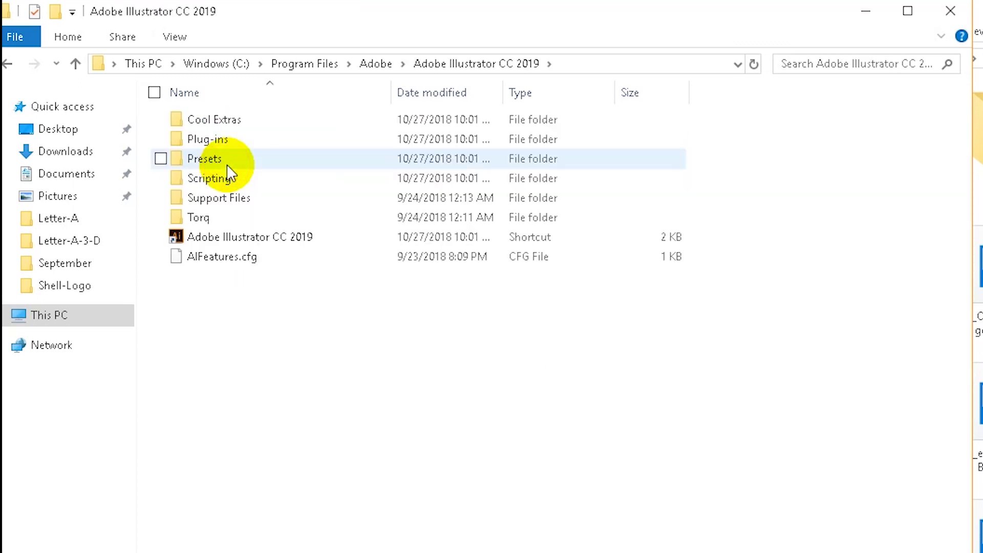
{"action": "double_click", "coordinate": [214, 161]}
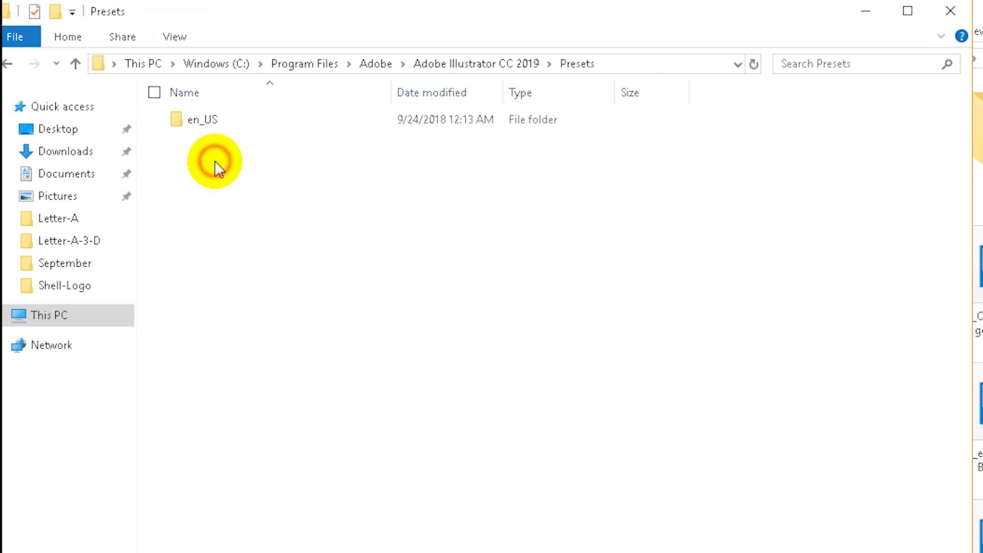
{"action": "double_click", "coordinate": [205, 127]}
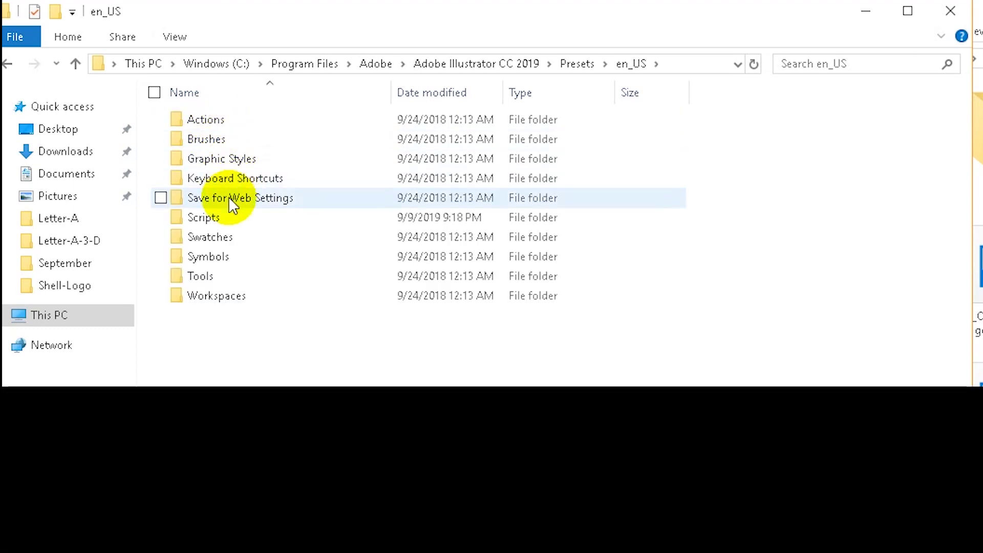
{"action": "double_click", "coordinate": [223, 220]}
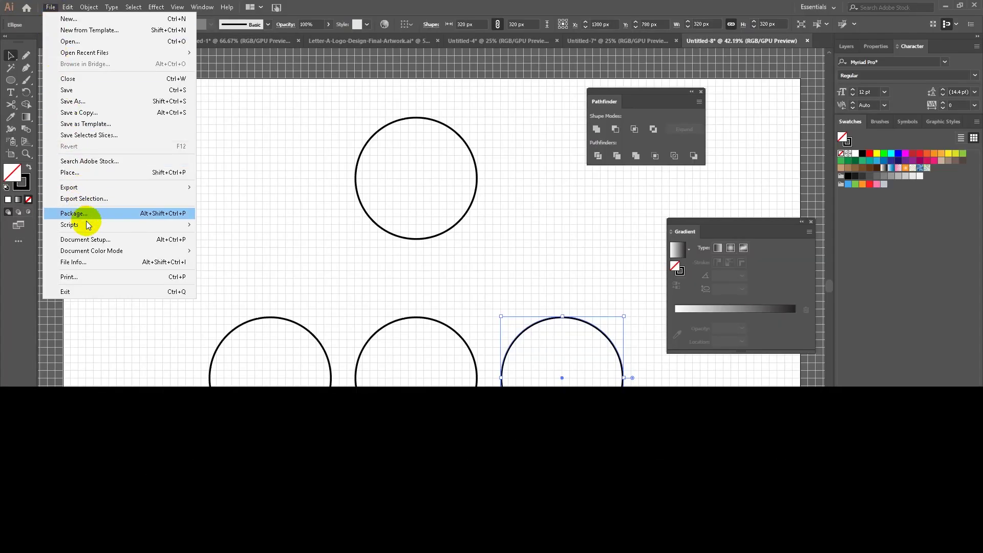
Join the top and bottom-left circles with Common Tangents and delete the crossing tangents
{"action": "mouse_move", "coordinate": [192, 224]}
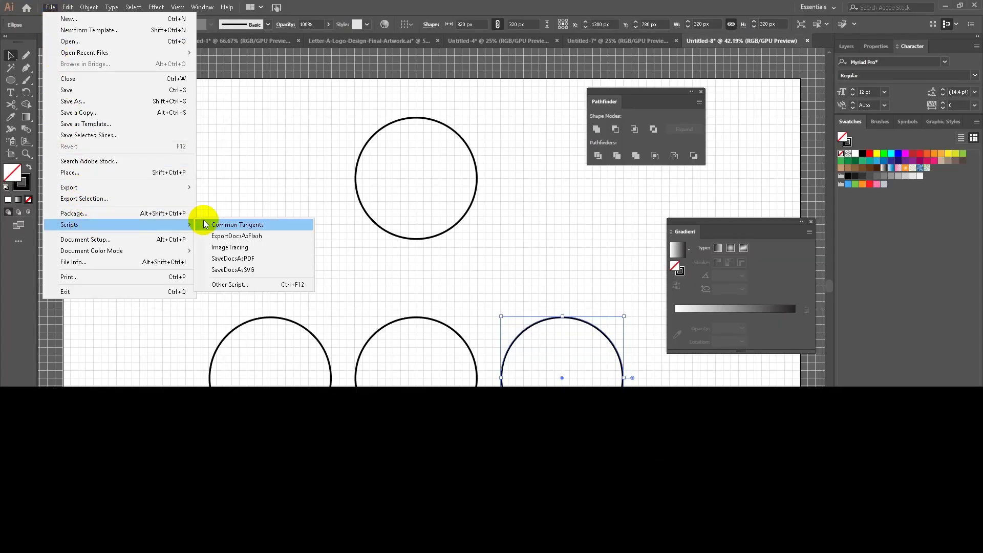
{"action": "left_click", "coordinate": [281, 147]}
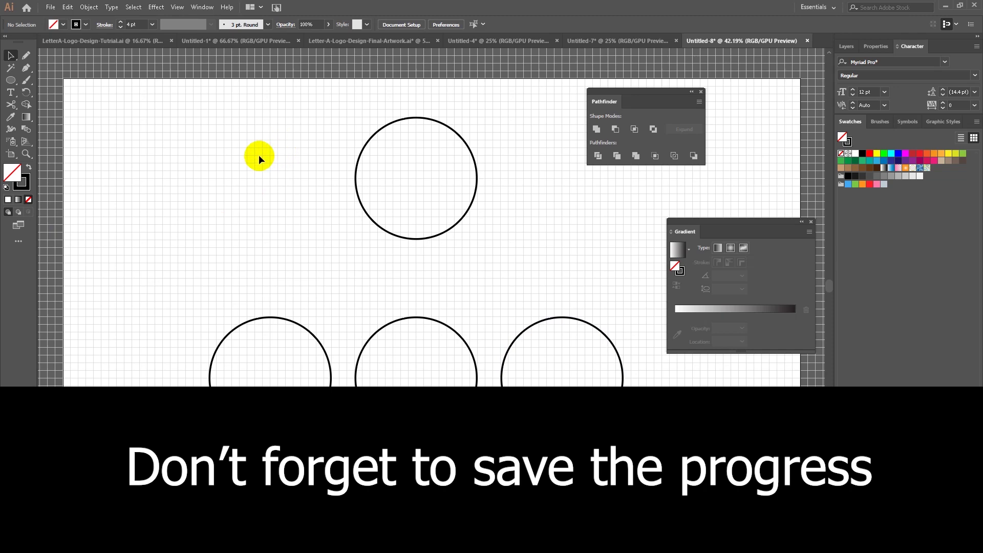
{"action": "left_click_drag", "start_coordinate": [306, 139], "coordinate": [390, 205]}
{"action": "left_click_drag", "start_coordinate": [220, 254], "coordinate": [275, 327], "text": "shift"}
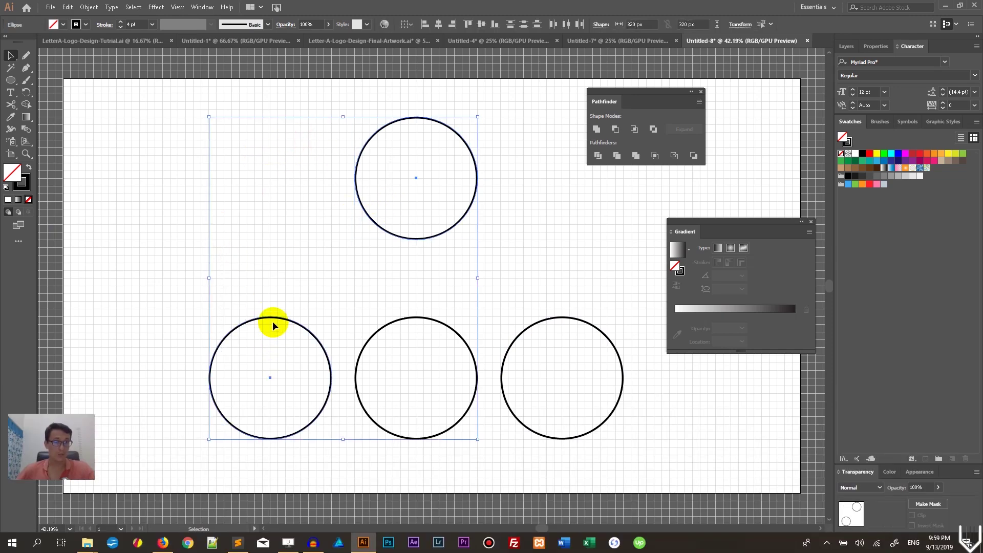
{"action": "left_click", "coordinate": [50, 7]}
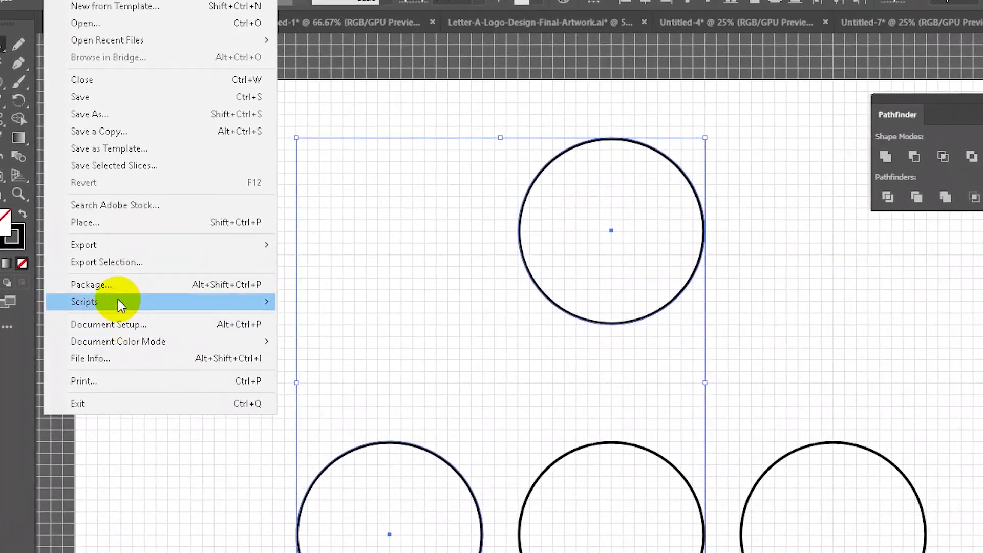
{"action": "mouse_move", "coordinate": [97, 236]}
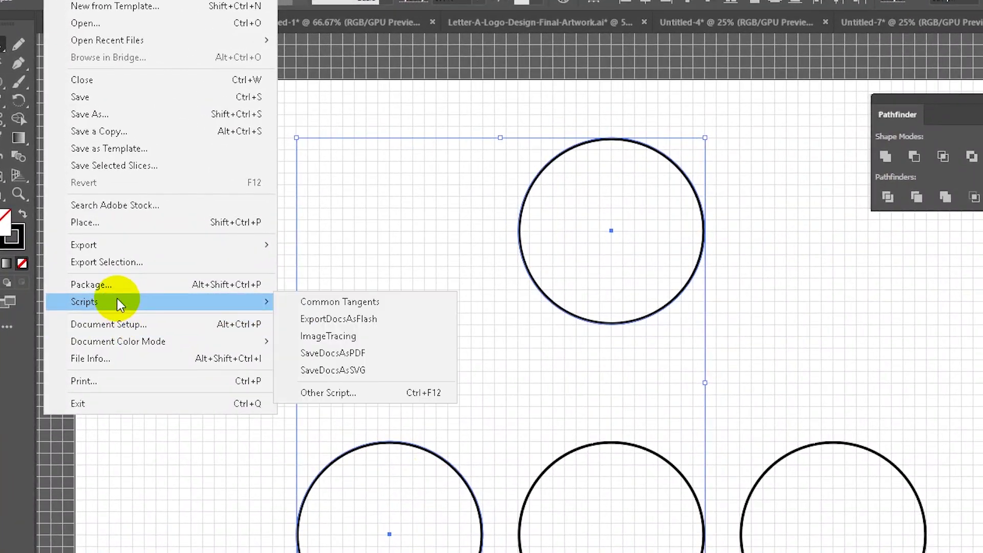
{"action": "left_click", "coordinate": [332, 302]}
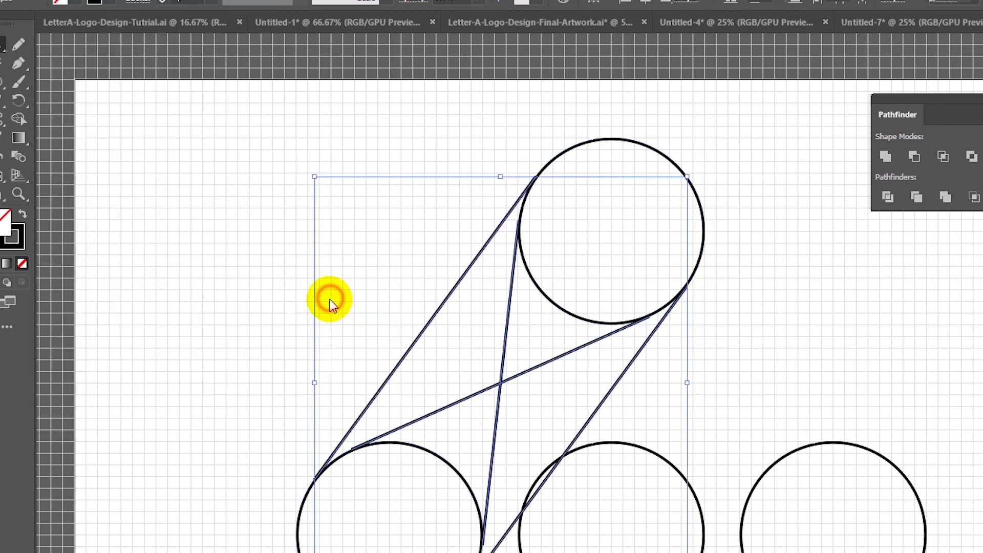
{"action": "left_click", "coordinate": [461, 329]}
{"action": "left_click_drag", "start_coordinate": [467, 339], "coordinate": [531, 385]}
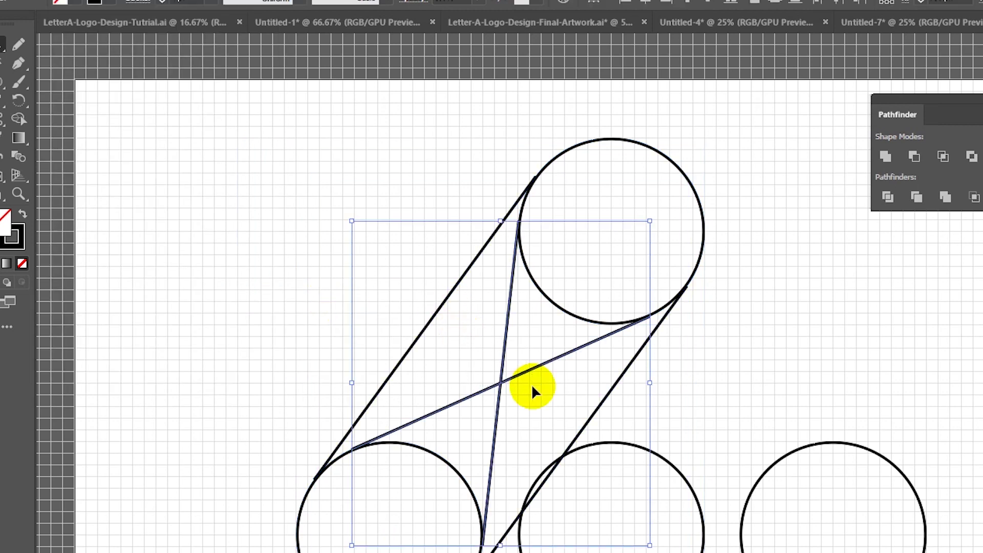
{"action": "key", "text": "Delete"}
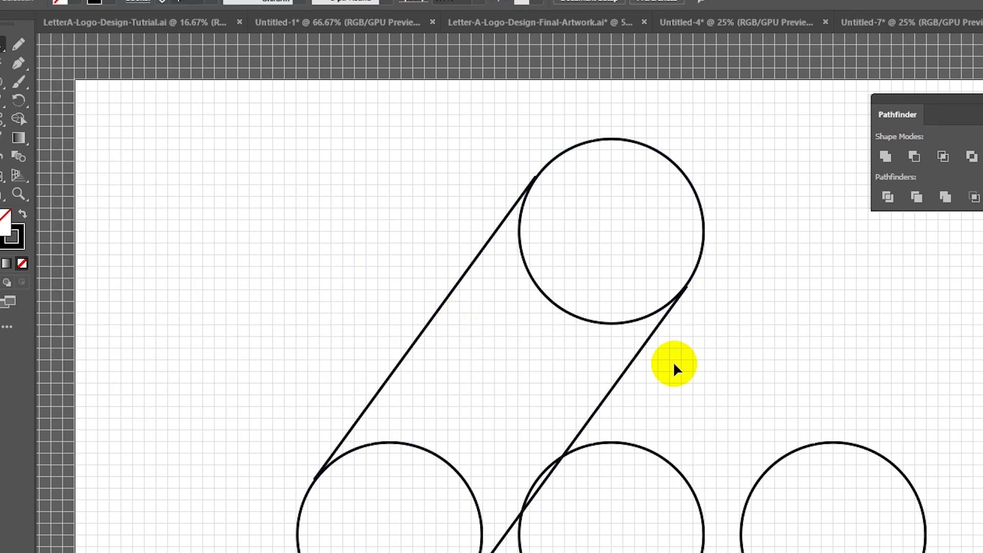
Join the top and bottom-right circles with Common Tangents and delete the crossing tangents
{"action": "left_click_drag", "start_coordinate": [665, 234], "coordinate": [666, 235]}
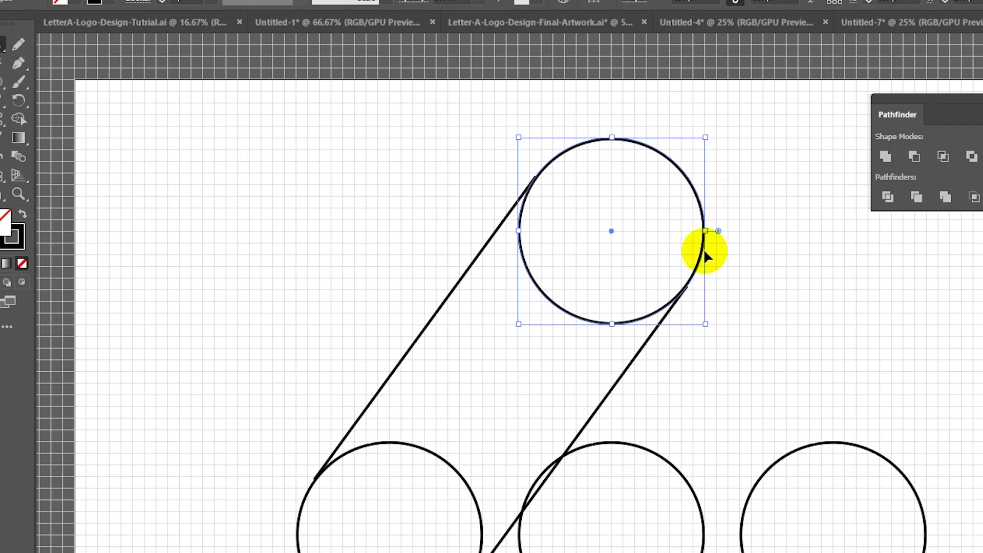
{"action": "left_click_drag", "start_coordinate": [840, 354], "coordinate": [833, 475]}
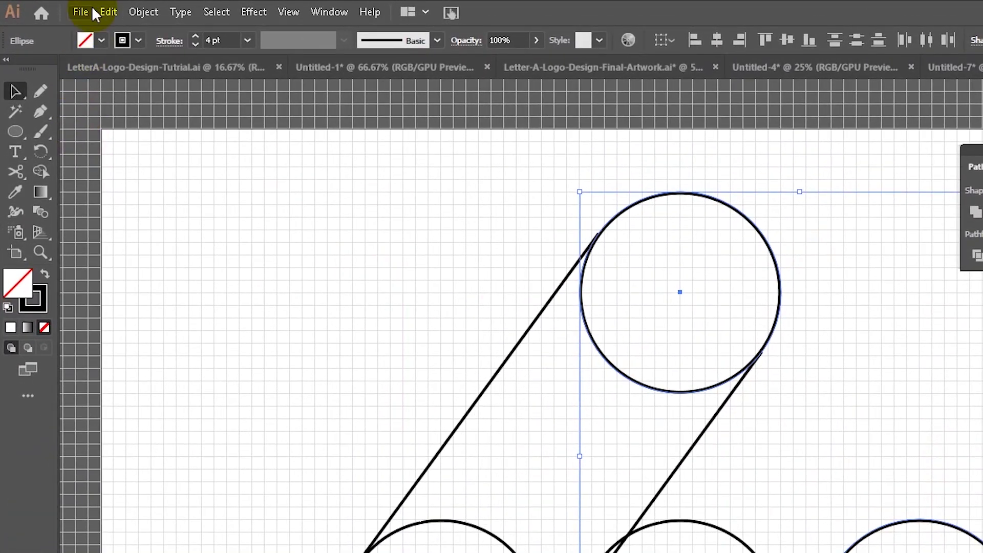
{"action": "left_click", "coordinate": [76, 11]}
{"action": "mouse_move", "coordinate": [176, 344]}
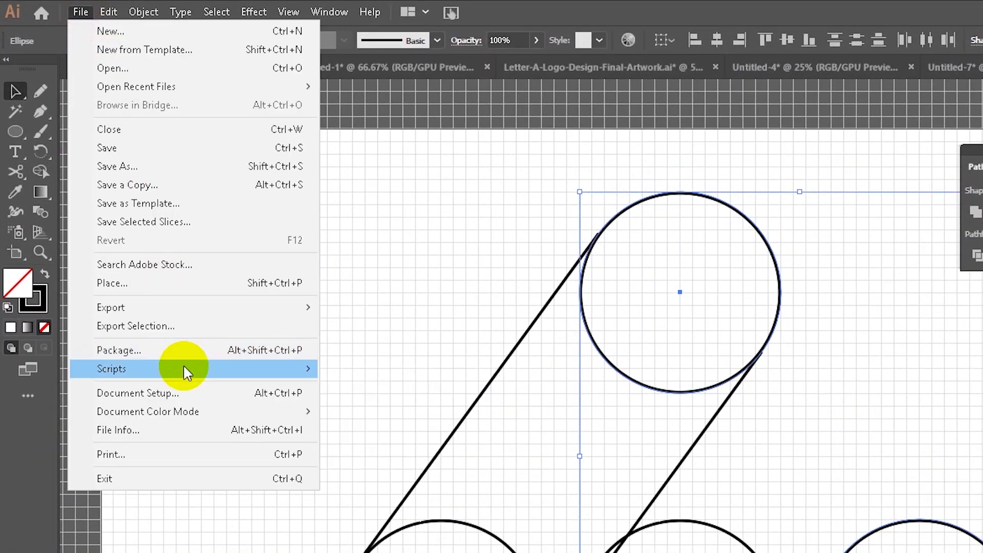
{"action": "left_click", "coordinate": [340, 368]}
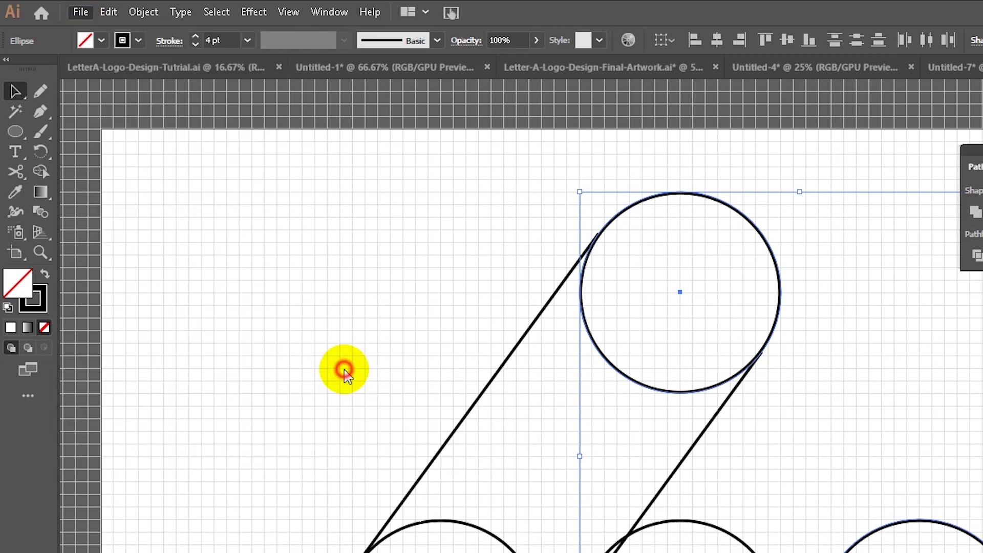
{"action": "left_click_drag", "start_coordinate": [828, 425], "coordinate": [766, 511]}
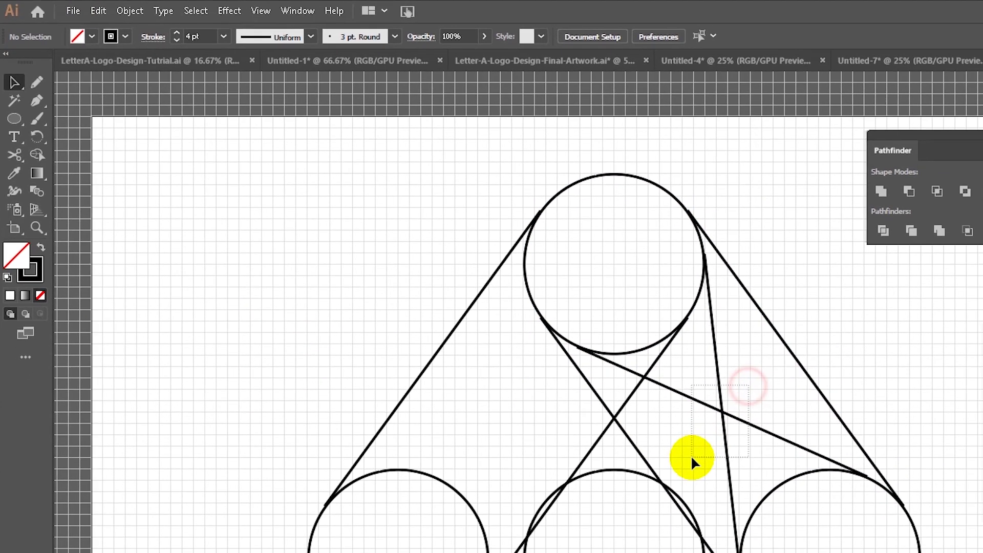
{"action": "left_click_drag", "start_coordinate": [690, 454], "coordinate": [691, 455]}
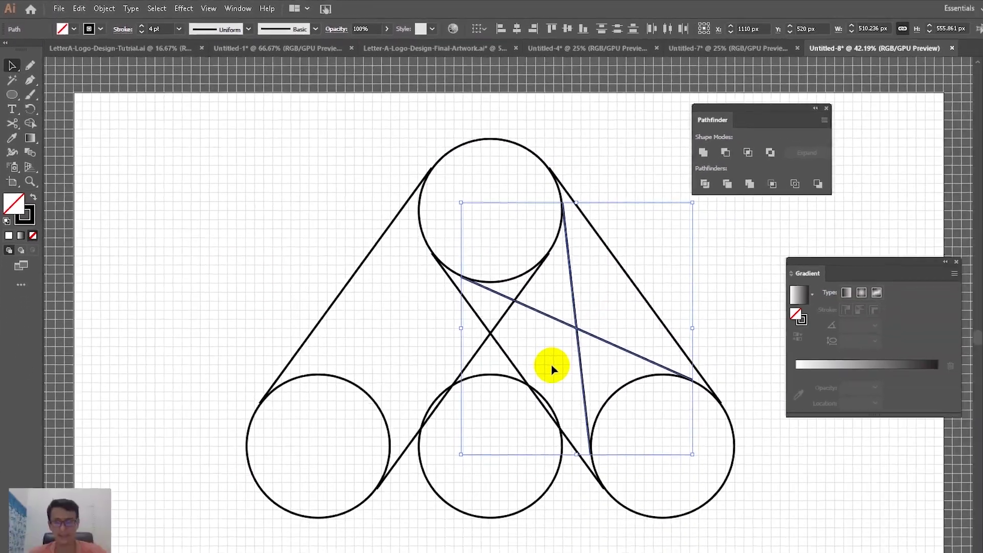
{"action": "key", "text": "Delete"}
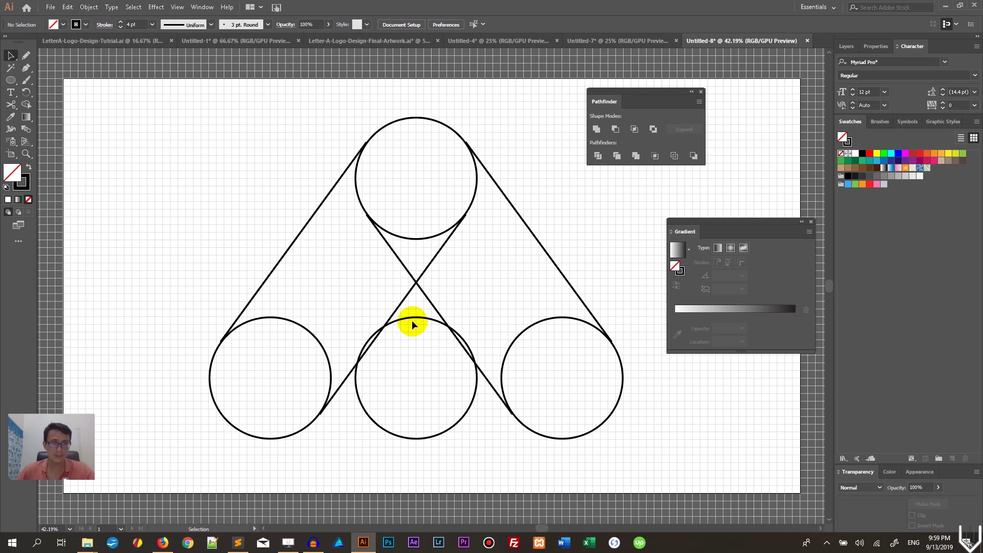
{"action": "left_click", "coordinate": [411, 320]}
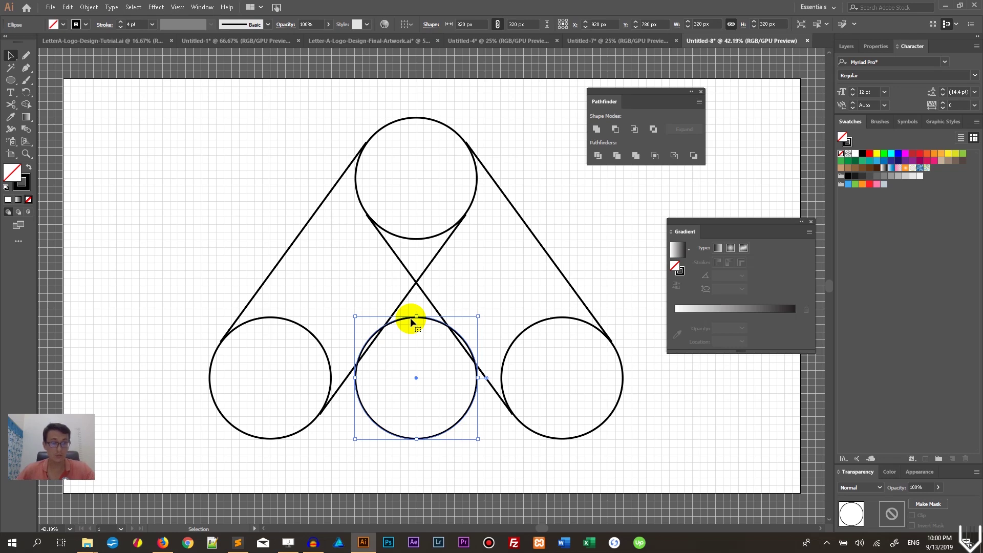
Toggle View > Snap to Grid and reselect the bottom-middle circle
{"action": "key", "text": "a"}
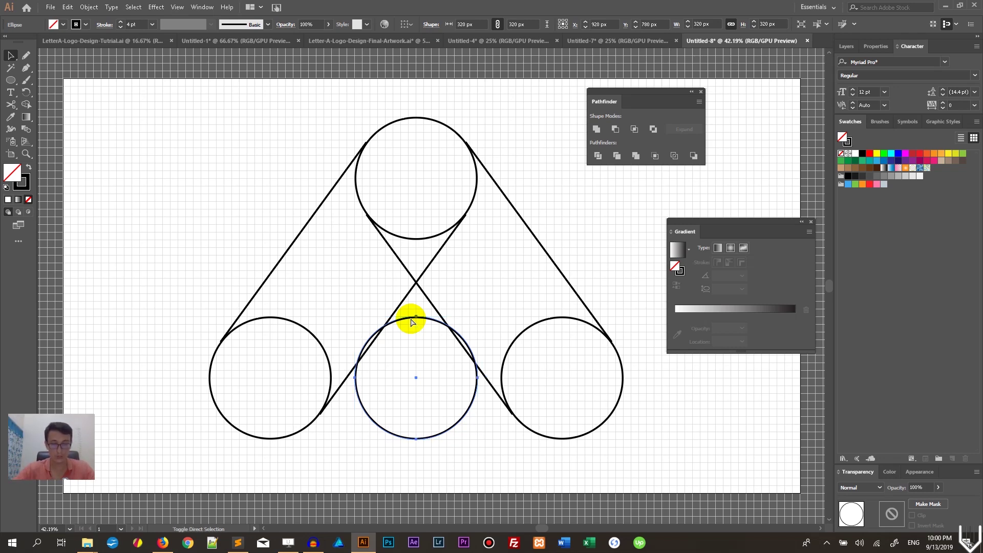
{"action": "left_click", "coordinate": [412, 321]}
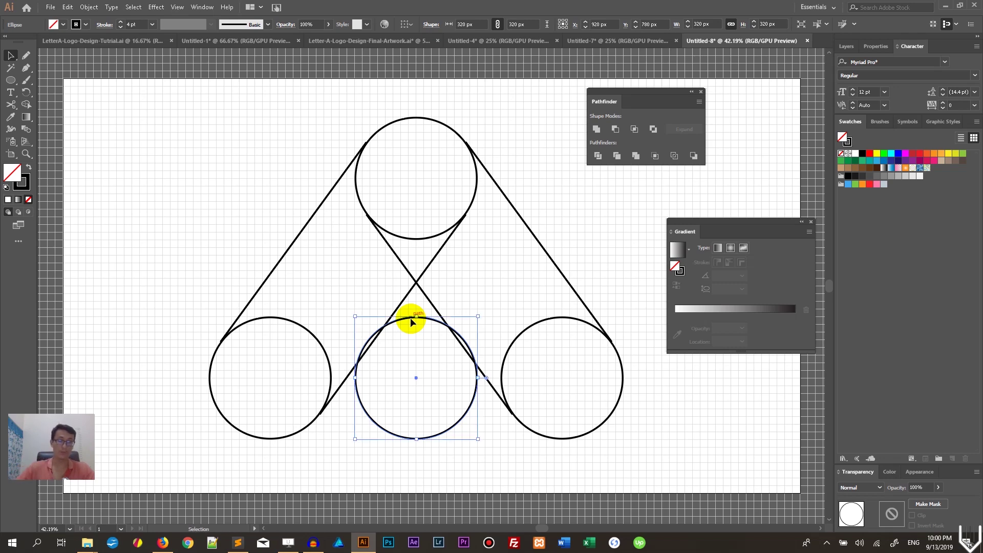
{"action": "left_click", "coordinate": [177, 7]}
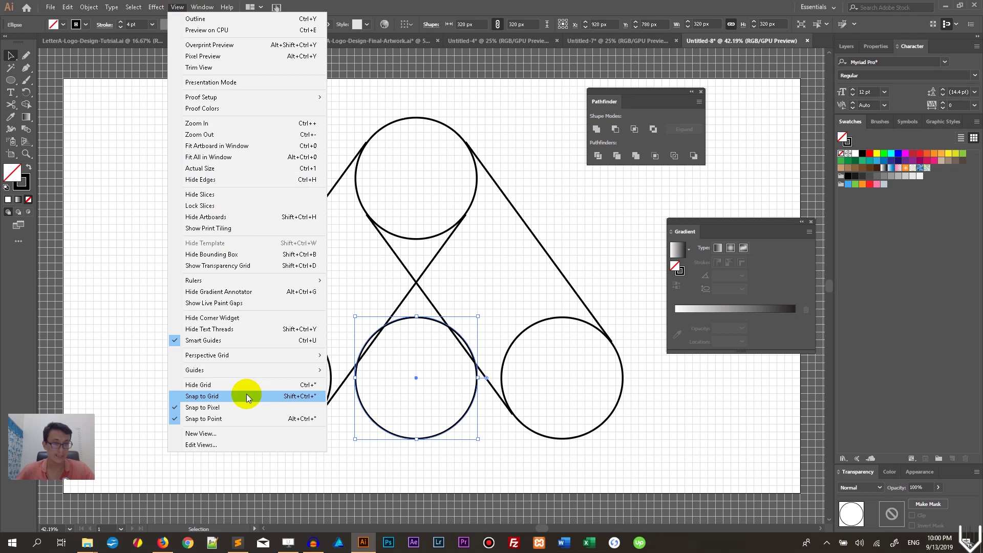
{"action": "left_click", "coordinate": [504, 508]}
{"action": "left_click", "coordinate": [500, 461]}
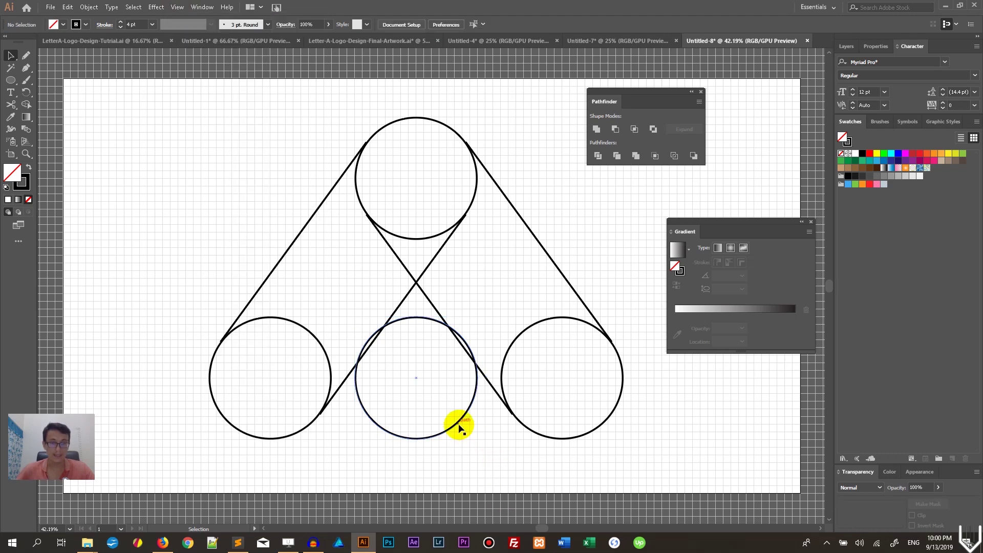
{"action": "left_click", "coordinate": [459, 426]}
Nudge the bottom-middle circle down with the arrow key to about Y 797 px
{"action": "key", "text": "Down"}
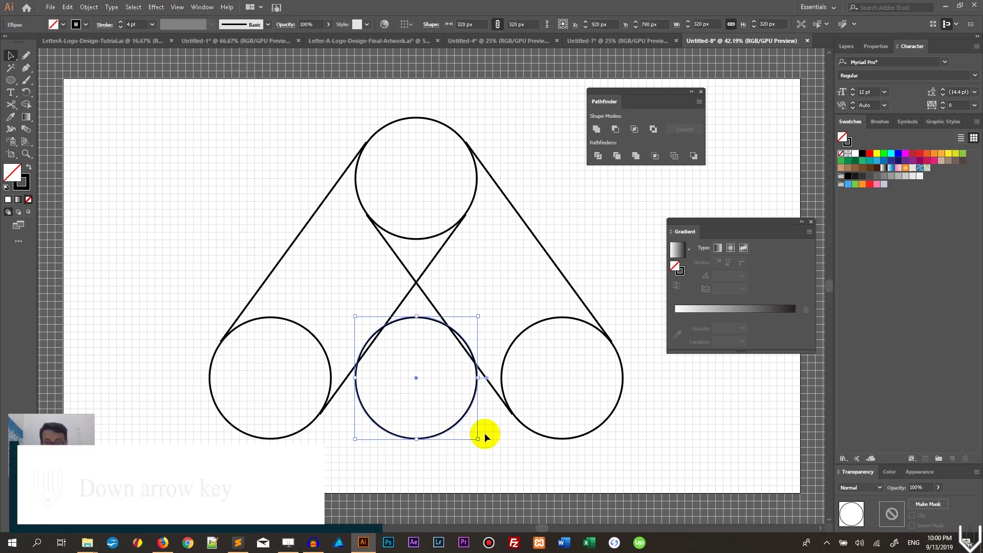
{"action": "key", "text": "Down"}
{"action": "key", "text": "Down"}
{"action": "key", "text": "Down"}
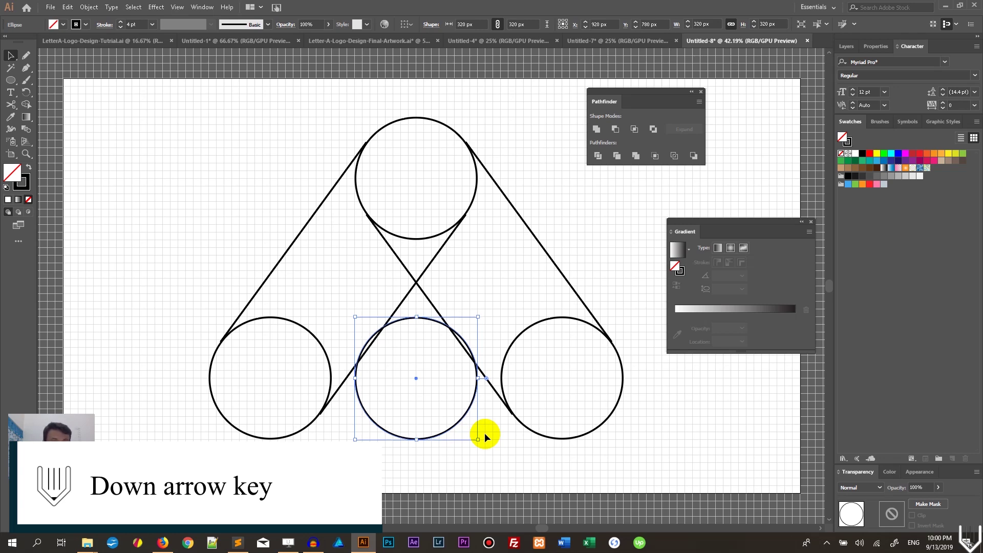
{"action": "key", "text": "Down"}
{"action": "key", "text": "Down"}
{"action": "key", "text": "Down"}
{"action": "key", "text": "Down"}
{"action": "key", "text": "Down"}
{"action": "key", "text": "Down"}
{"action": "key", "text": "Down"}
{"action": "key", "text": "Down"}
{"action": "key", "text": "Down"}
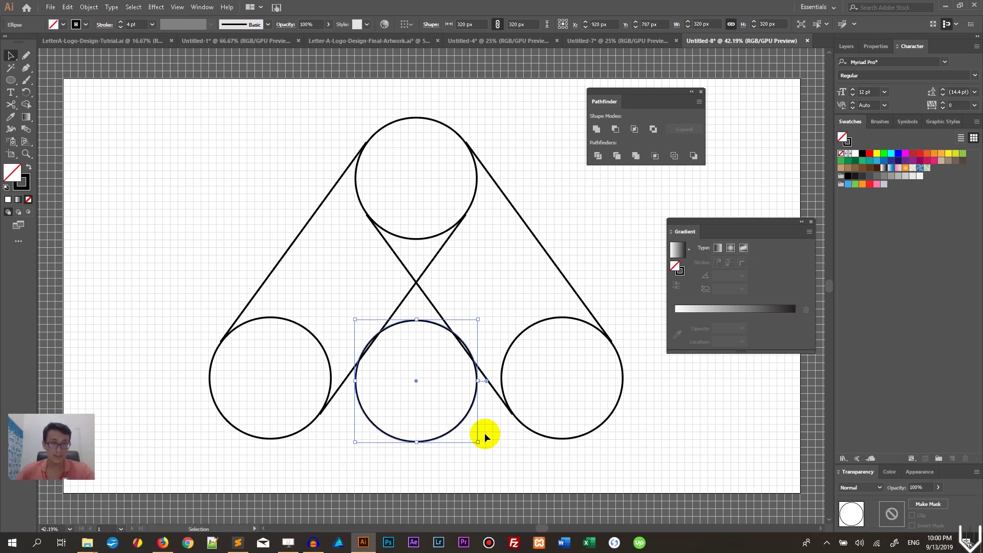
{"action": "key", "text": "Down"}
{"action": "key", "text": "Down"}
{"action": "key", "text": "Down"}
{"action": "key", "text": "Down"}
{"action": "key", "text": "Down"}
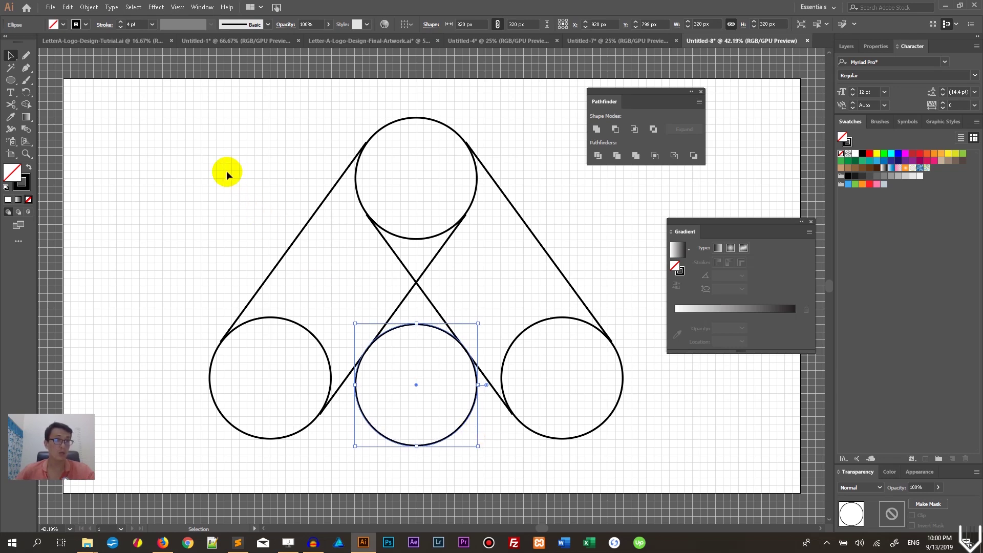
{"action": "left_click", "coordinate": [83, 9]}
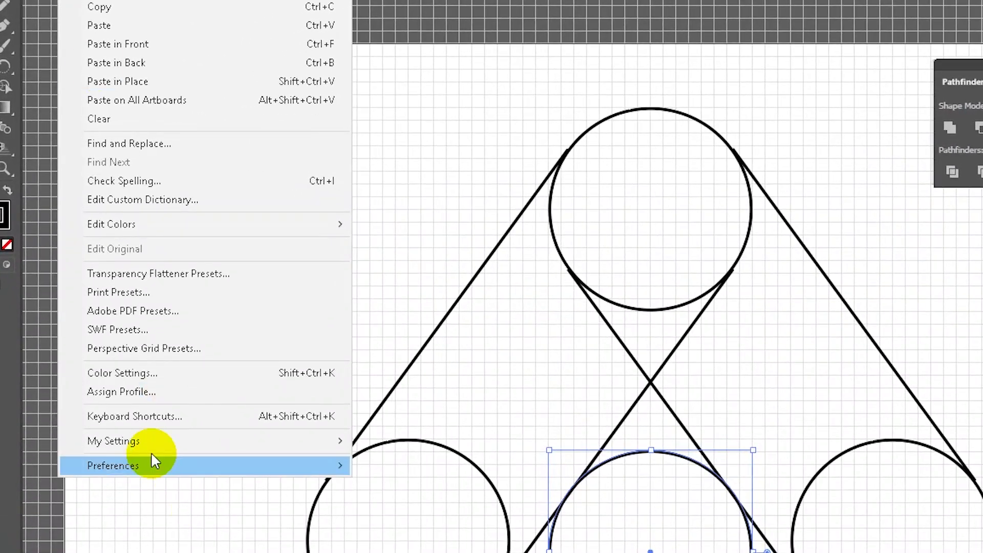
Set the General Keyboard Increment preference to 0.1 px and confirm with OK
{"action": "mouse_move", "coordinate": [154, 466]}
{"action": "left_click", "coordinate": [401, 474]}
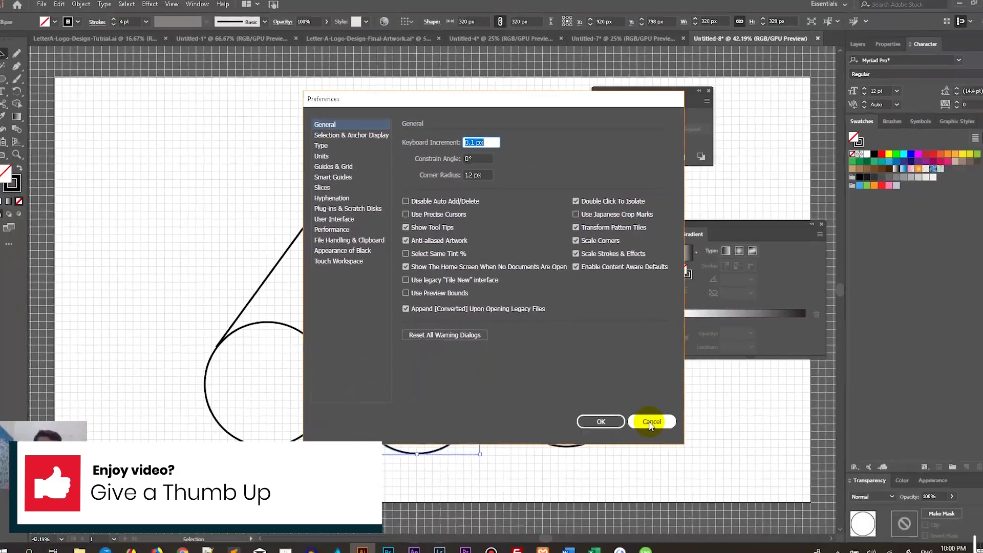
{"action": "left_click", "coordinate": [775, 552]}
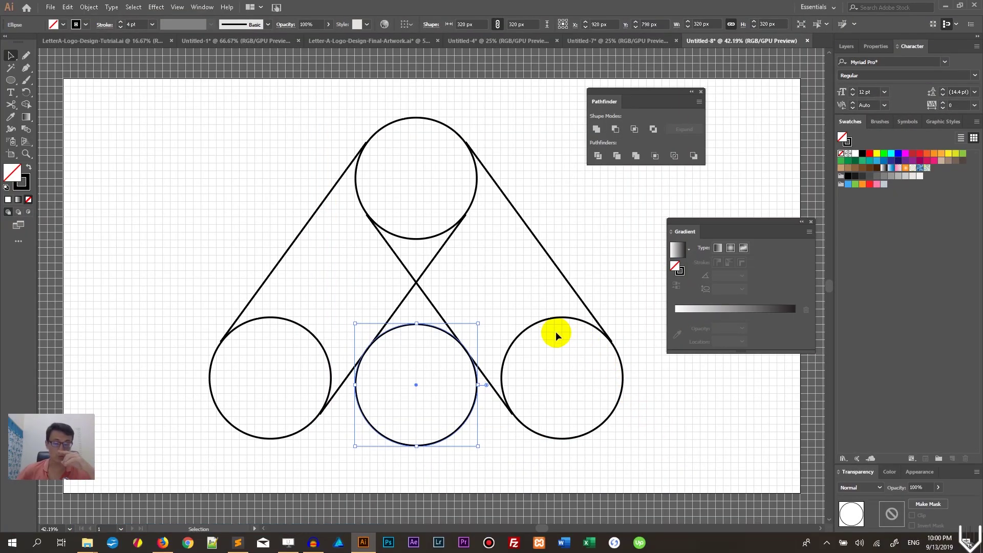
In Outline view at 100%, nudge the middle circle slightly lower, then return to Preview zoomed out
{"action": "key", "text": "a"}
{"action": "key", "text": "ctrl+y"}
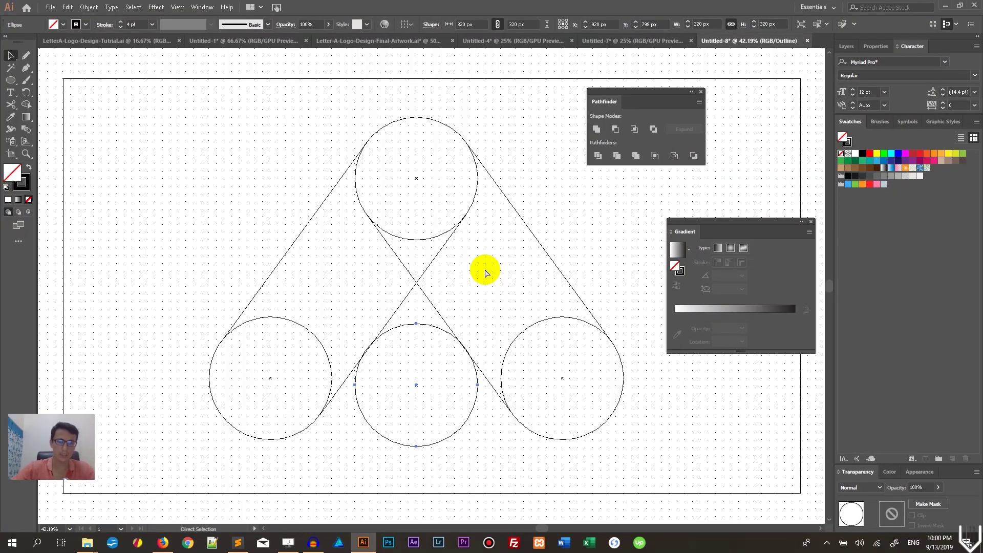
{"action": "key", "text": "ctrl+1"}
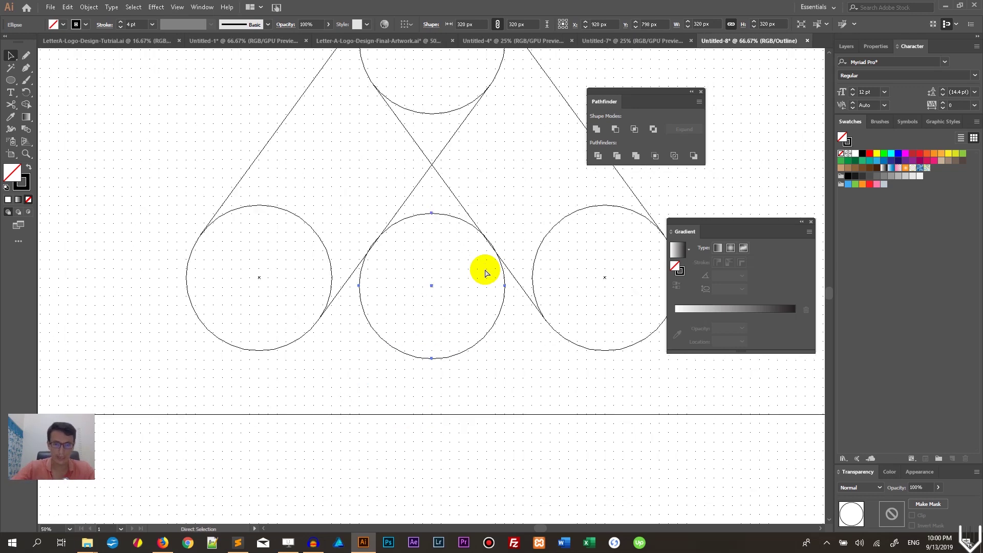
{"action": "key", "text": "v"}
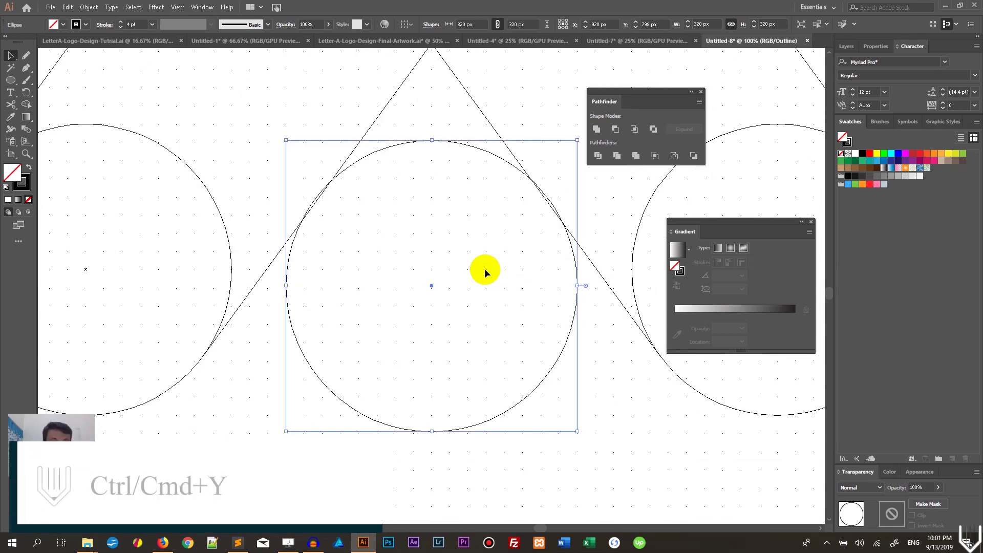
{"action": "left_click", "coordinate": [177, 7]}
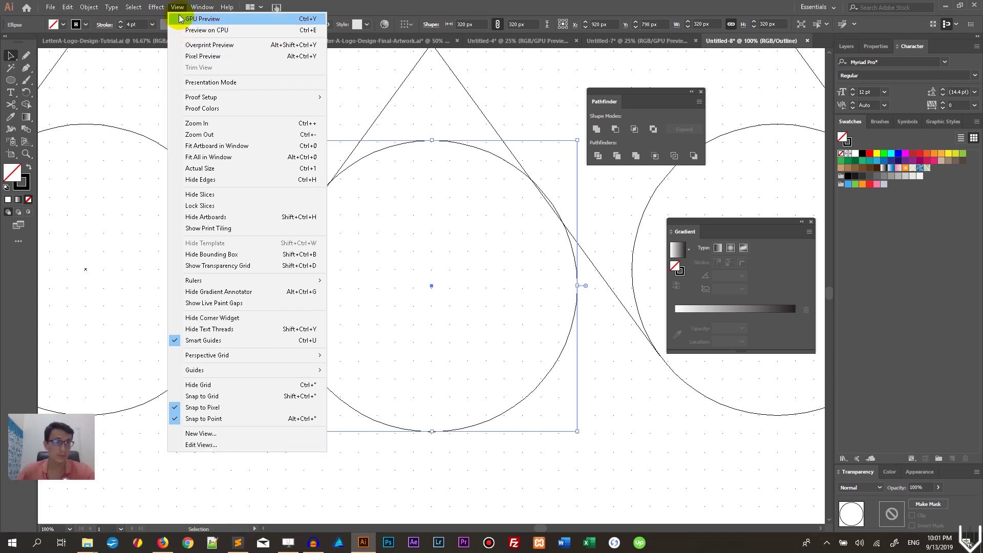
{"action": "left_click", "coordinate": [180, 7]}
{"action": "left_click_drag", "start_coordinate": [391, 150], "coordinate": [390, 154]}
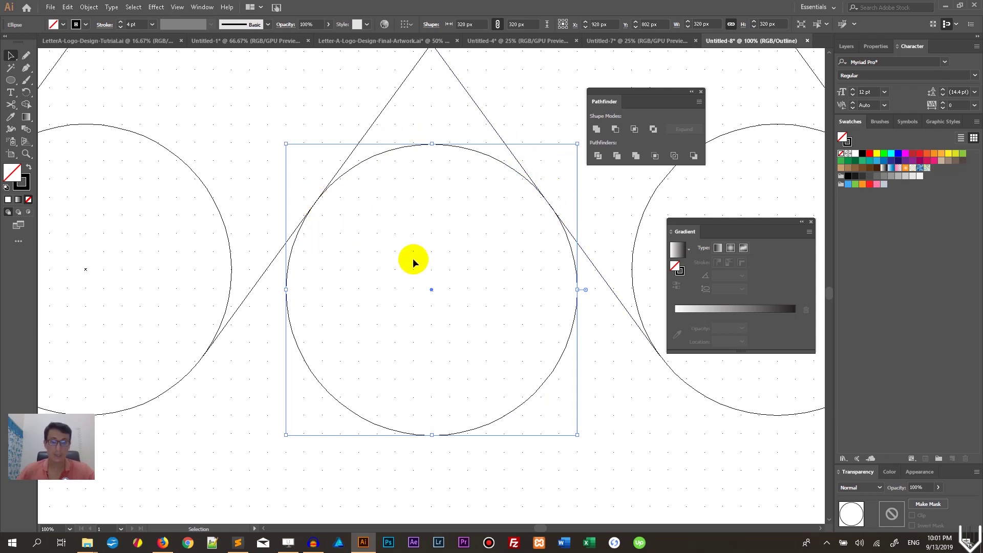
{"action": "key", "text": "ctrl+minus"}
{"action": "key", "text": "ctrl+minus"}
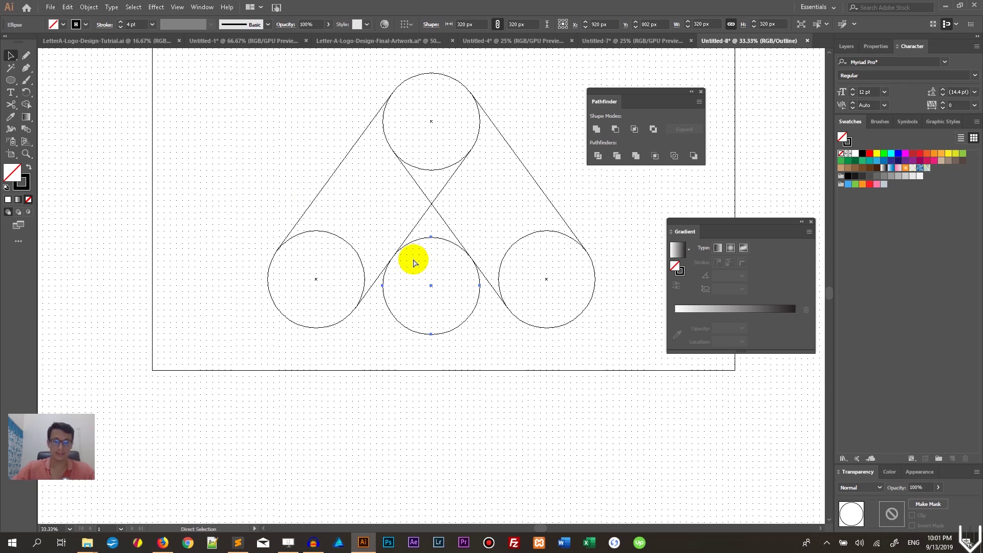
{"action": "key", "text": "ctrl+y"}
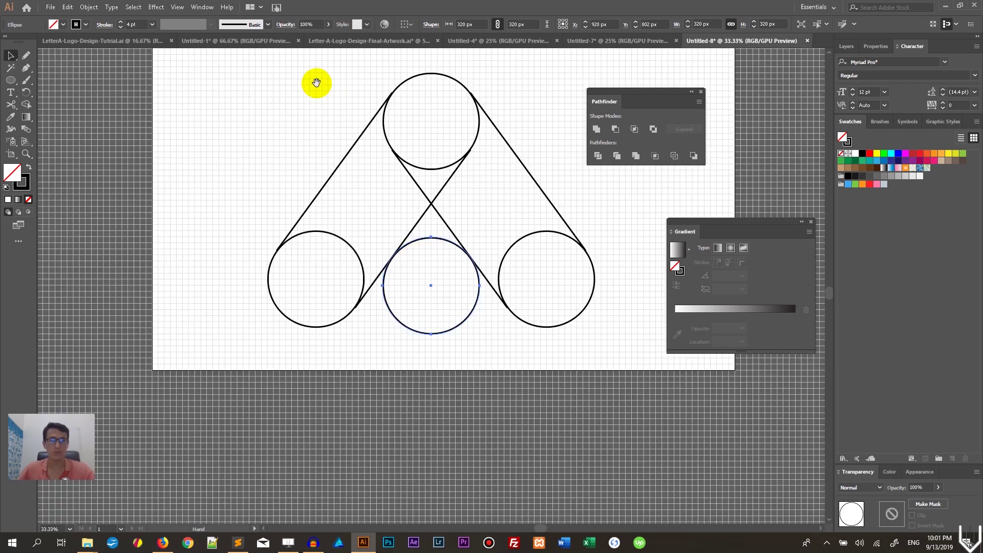
Select all and Shape Builder-merge the outer circles and diagonal bands into one rounded A
{"action": "left_click_drag", "start_coordinate": [318, 81], "coordinate": [252, 164]}
{"action": "key", "text": "ctrl+a"}
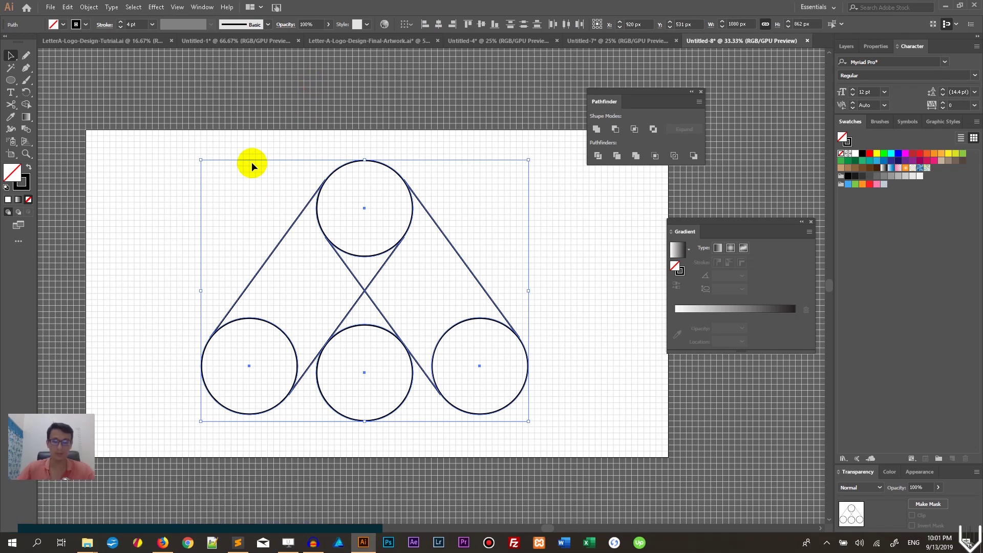
{"action": "key", "text": "shift+m"}
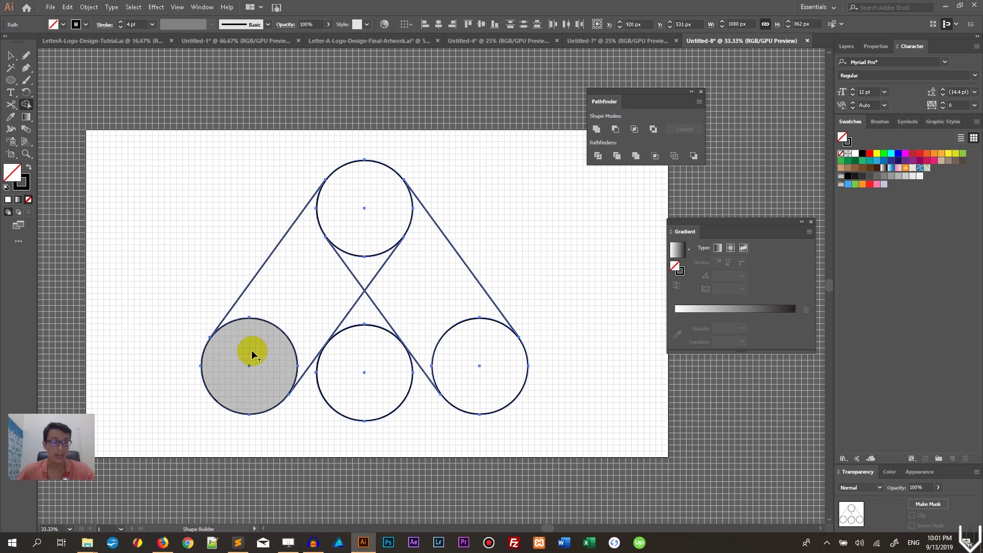
{"action": "mouse_move", "coordinate": [252, 347]}
{"action": "left_mouse_down"}
{"action": "mouse_move", "coordinate": [334, 245]}
{"action": "mouse_move", "coordinate": [384, 248]}
{"action": "mouse_move", "coordinate": [463, 344]}
{"action": "mouse_move", "coordinate": [359, 313]}
{"action": "left_mouse_up"}
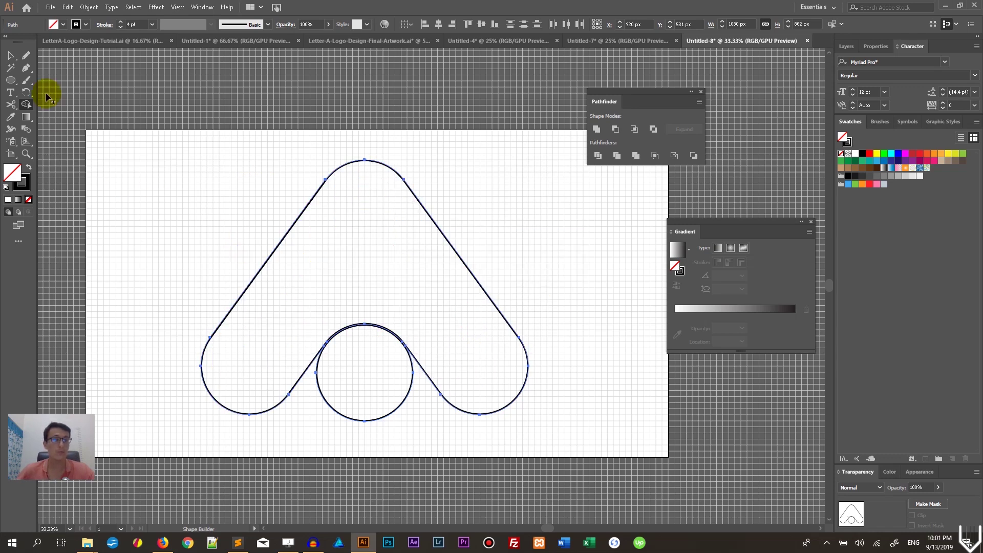
{"action": "left_click", "coordinate": [11, 55]}
{"action": "left_click", "coordinate": [327, 422]}
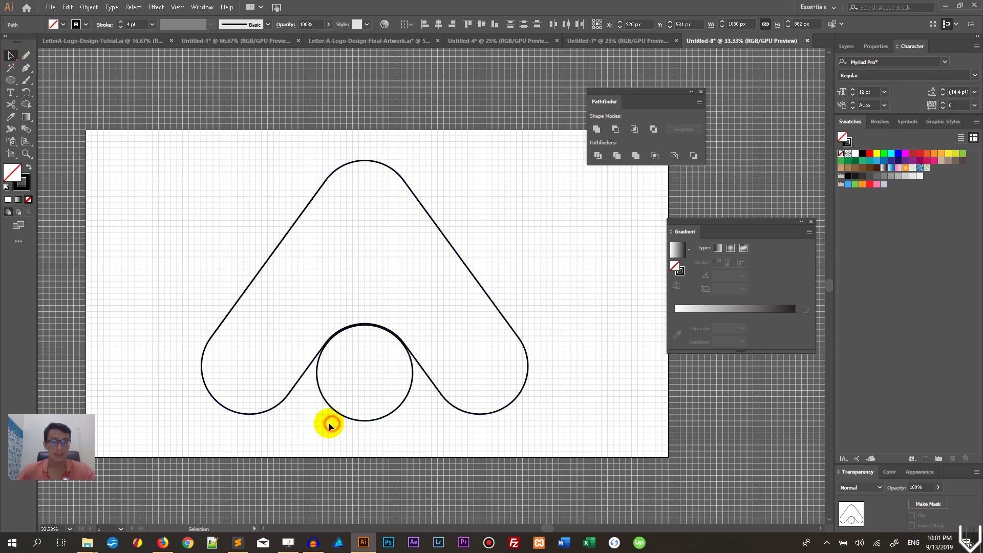
Delete the bottom circle and the two stray line paths so Layer 1 holds only the A path
{"action": "left_click", "coordinate": [361, 398]}
{"action": "key", "text": "Delete"}
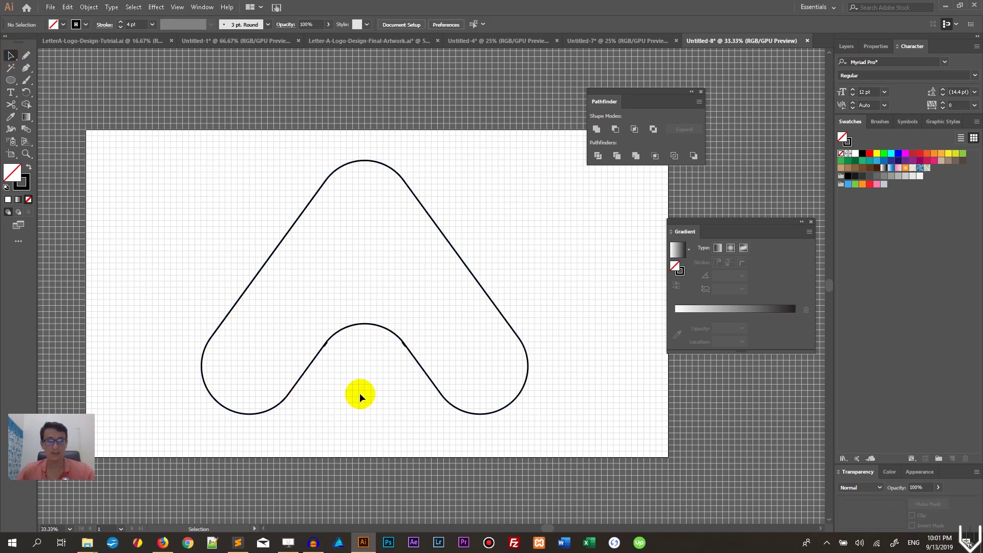
{"action": "left_click", "coordinate": [849, 50]}
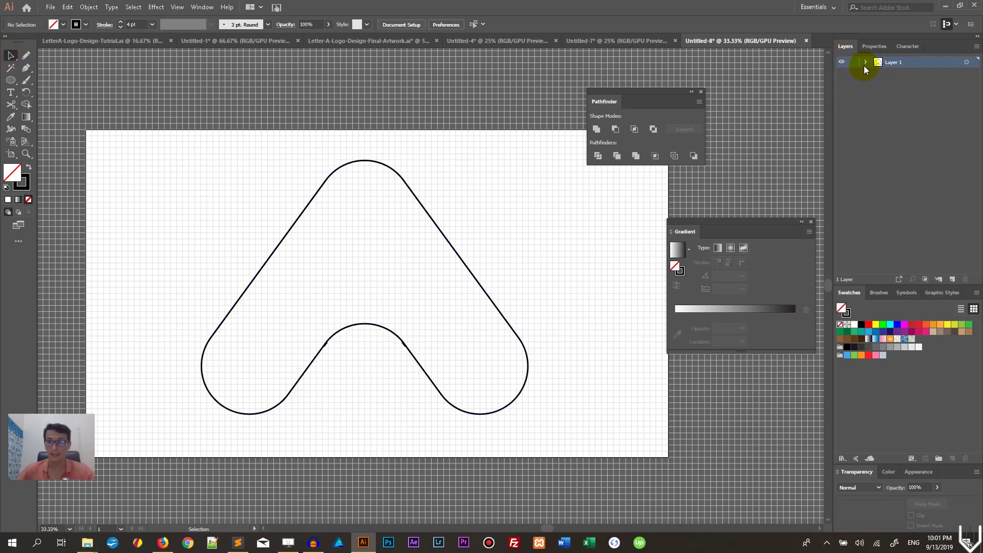
{"action": "left_click", "coordinate": [865, 64]}
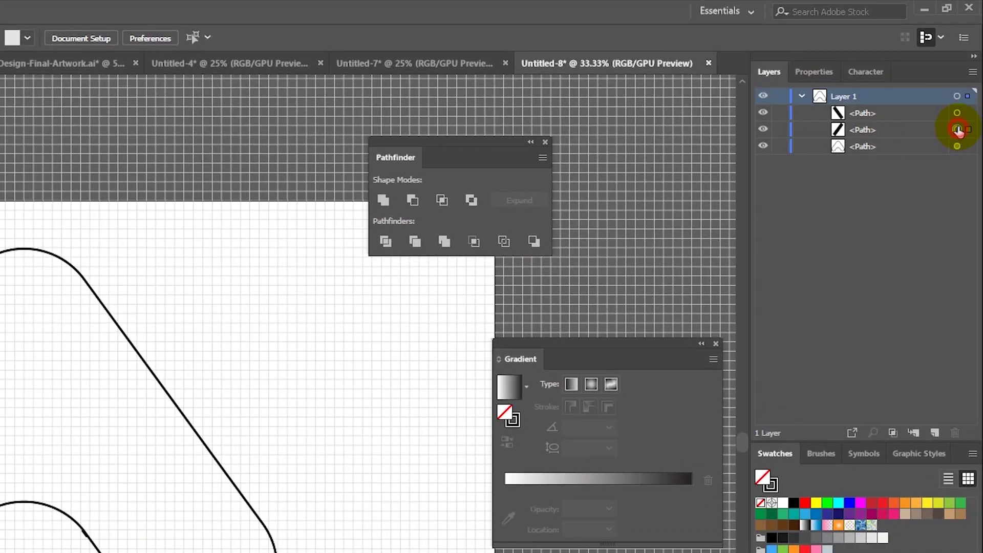
{"action": "left_click", "coordinate": [957, 130]}
{"action": "left_click", "coordinate": [957, 113], "text": "shift"}
{"action": "key", "text": "Delete"}
{"action": "left_click", "coordinate": [957, 113]}
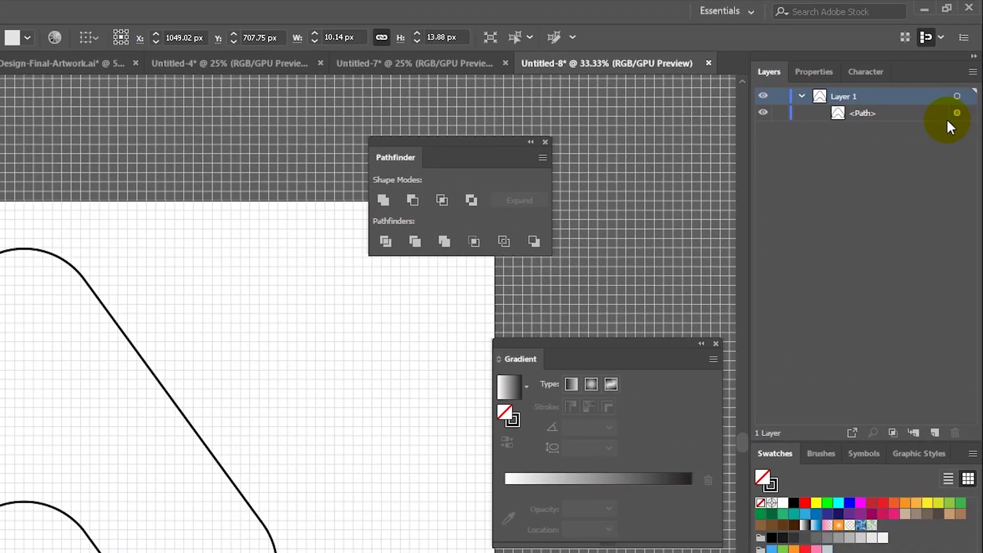
{"action": "left_click", "coordinate": [246, 289]}
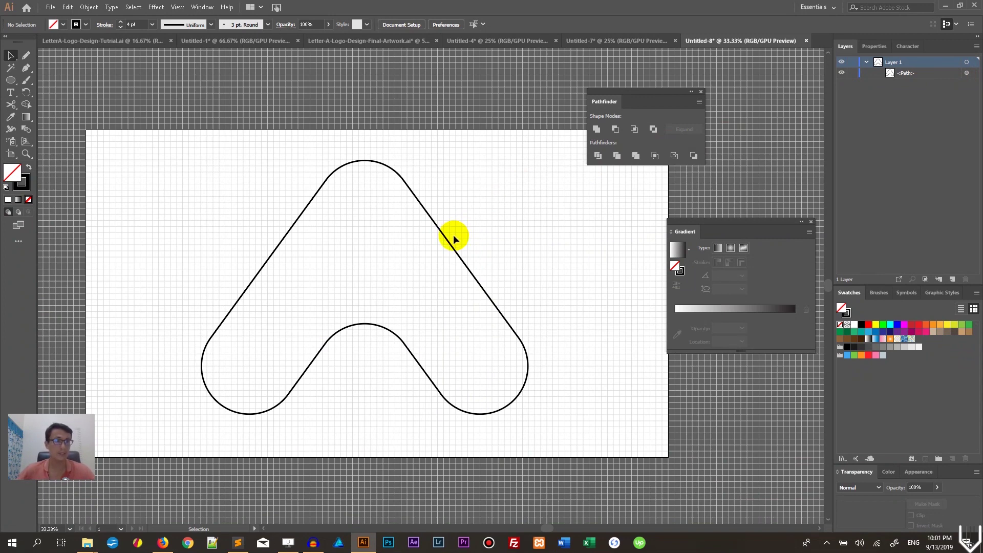
Set the current stroke colour to cyan #1DBCBC (R 29, G 188, B 188)
{"action": "double_click", "coordinate": [23, 181]}
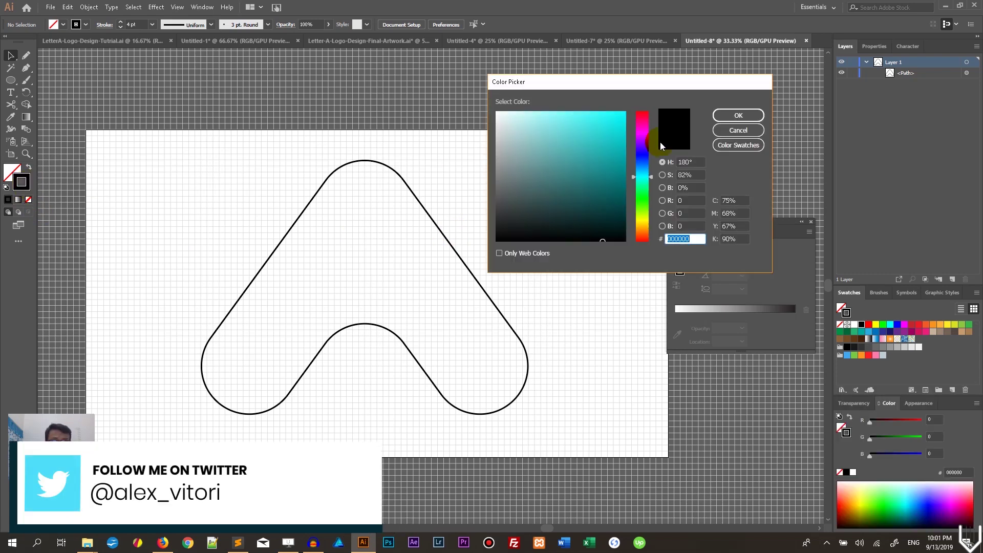
{"action": "left_click_drag", "start_coordinate": [582, 137], "coordinate": [607, 144]}
{"action": "left_click", "coordinate": [735, 115]}
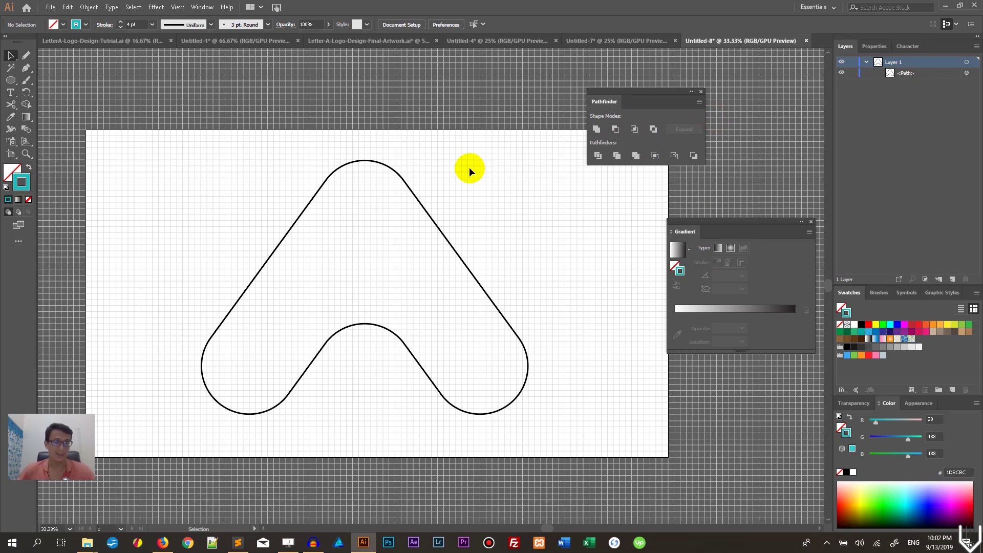
{"action": "left_click", "coordinate": [178, 6]}
Select the whole A outline and open the 3D Extrude & Bevel options
{"action": "mouse_move", "coordinate": [165, 7]}
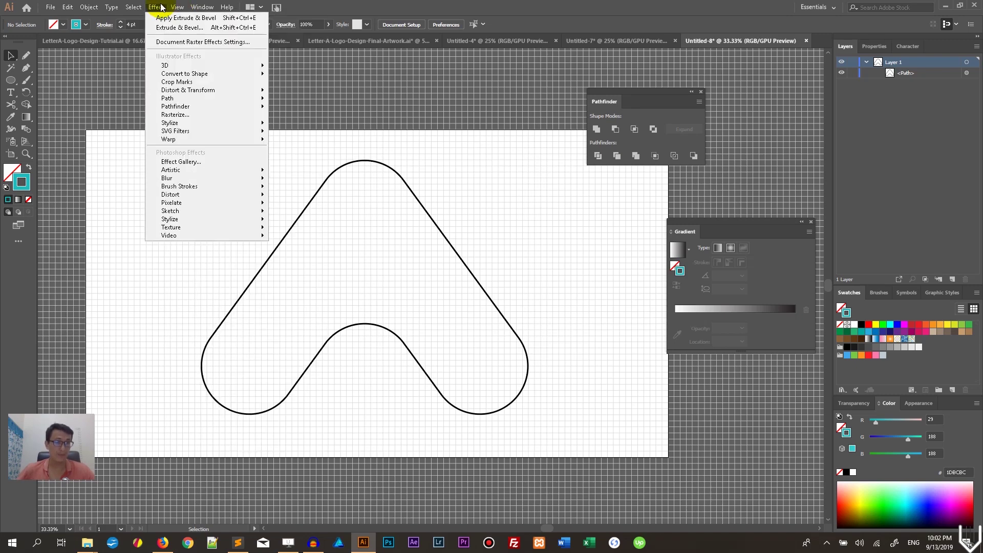
{"action": "mouse_move", "coordinate": [168, 65]}
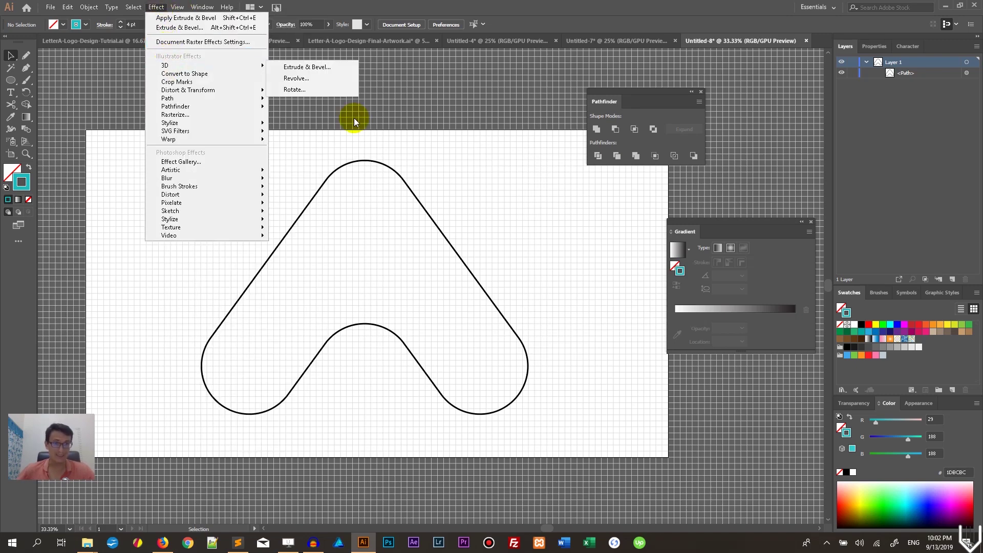
{"action": "left_click", "coordinate": [496, 187]}
{"action": "left_click_drag", "start_coordinate": [454, 189], "coordinate": [388, 253]}
{"action": "left_click", "coordinate": [157, 7]}
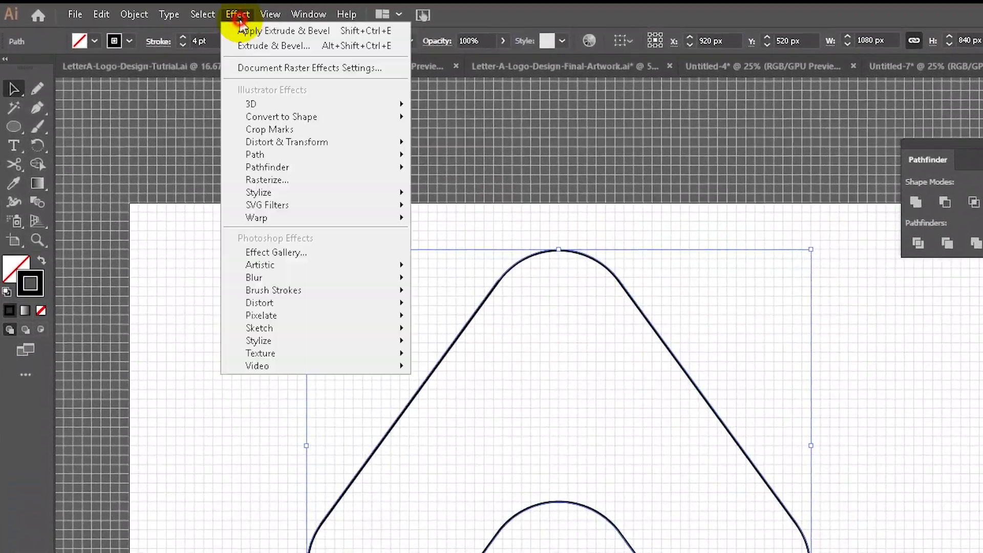
{"action": "mouse_move", "coordinate": [256, 104]}
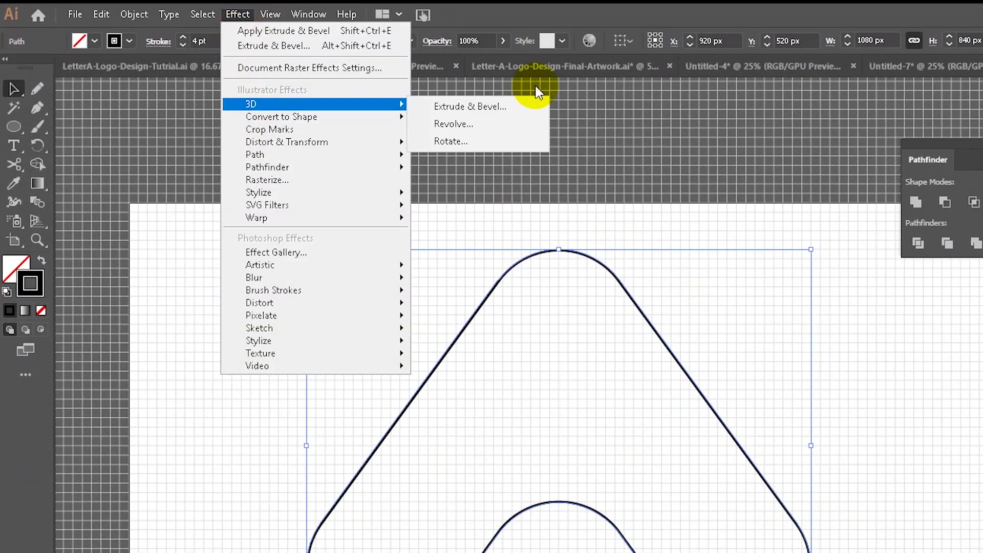
{"action": "left_click", "coordinate": [499, 104]}
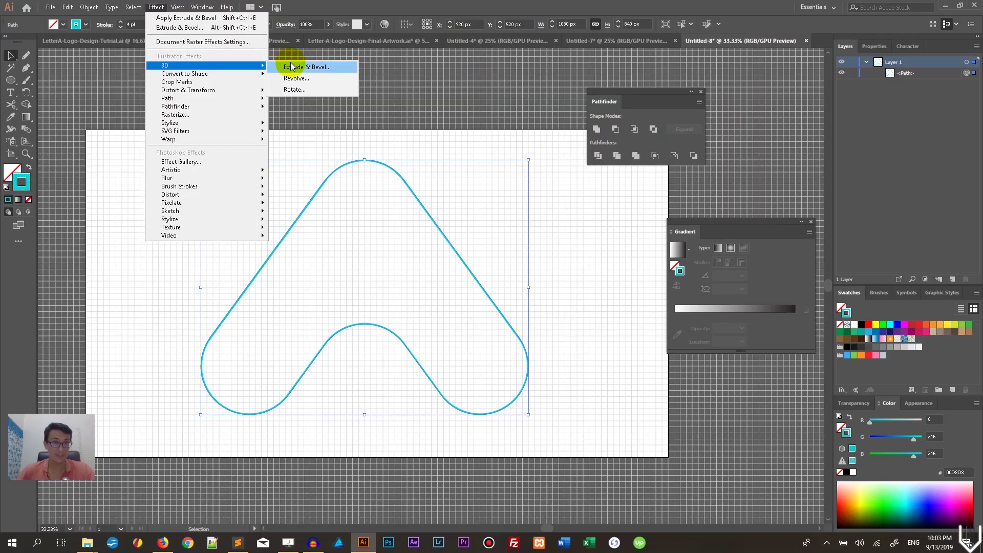
{"action": "left_click", "coordinate": [468, 106]}
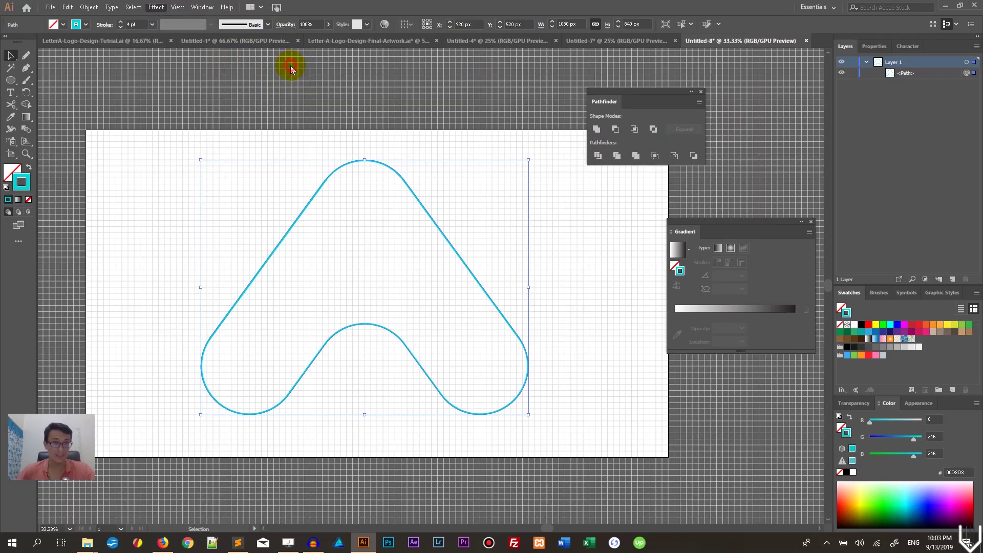
Set the 3D rotation to X 0°, Y -40° and Z 0°
{"action": "left_click", "coordinate": [593, 200]}
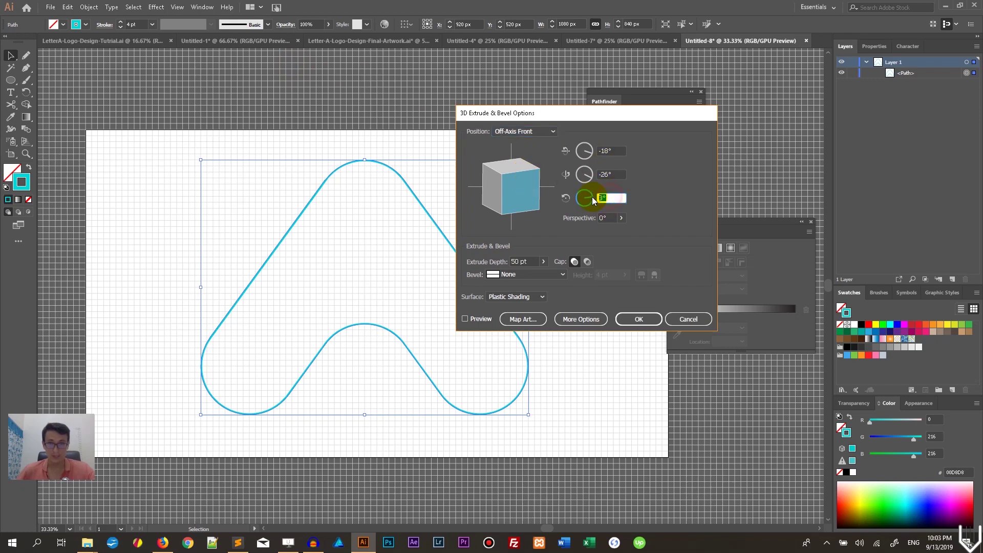
{"action": "type", "text": "0"}
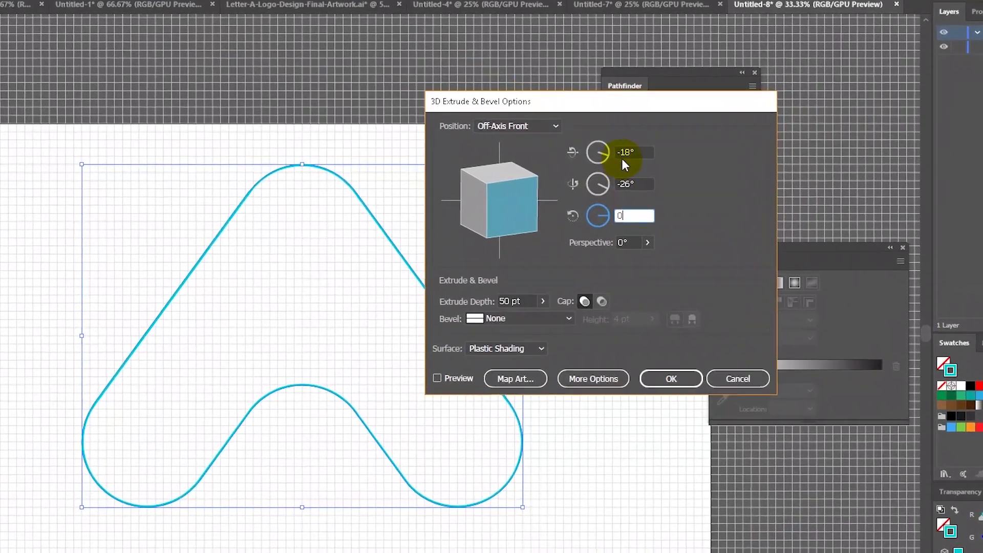
{"action": "left_click", "coordinate": [593, 150]}
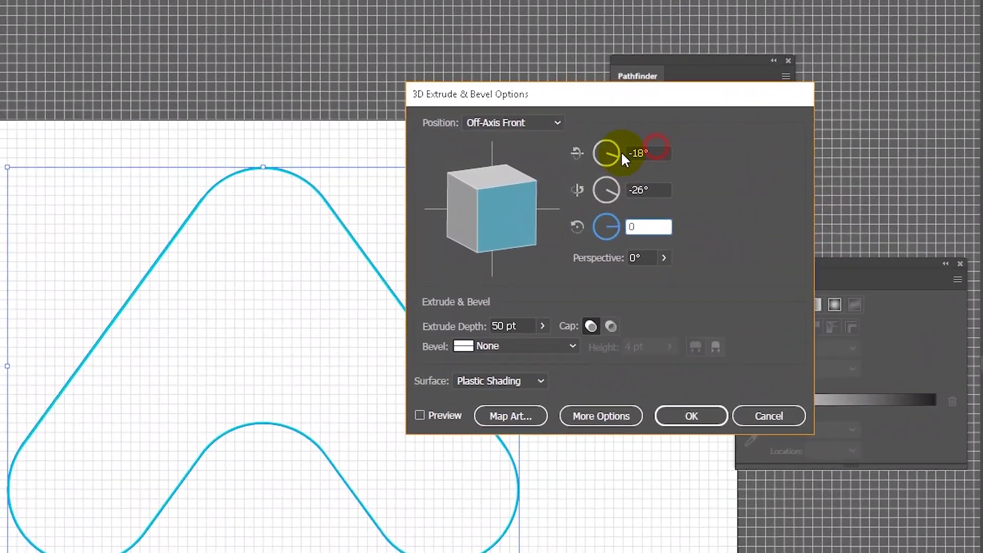
{"action": "left_click", "coordinate": [620, 154]}
{"action": "type", "text": "0"}
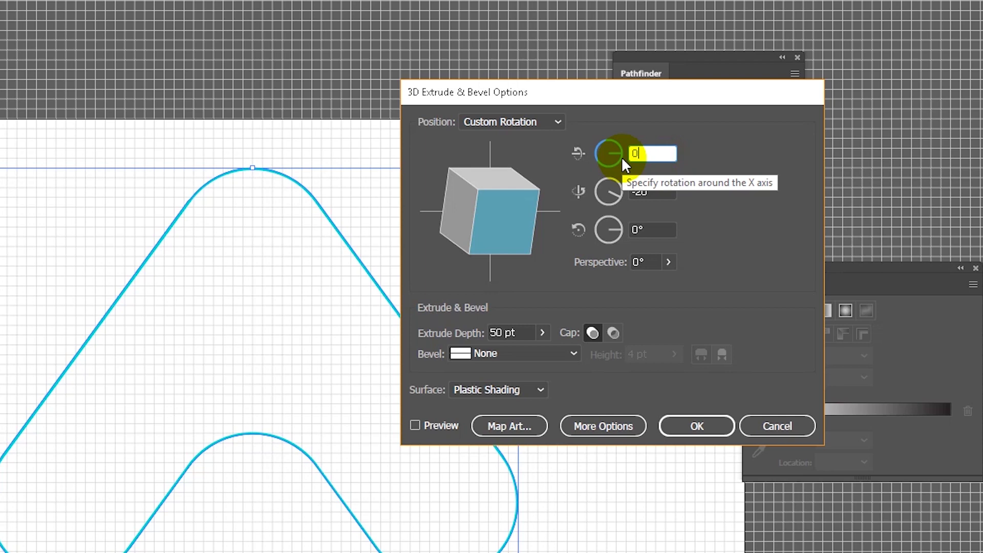
{"action": "left_click", "coordinate": [637, 191]}
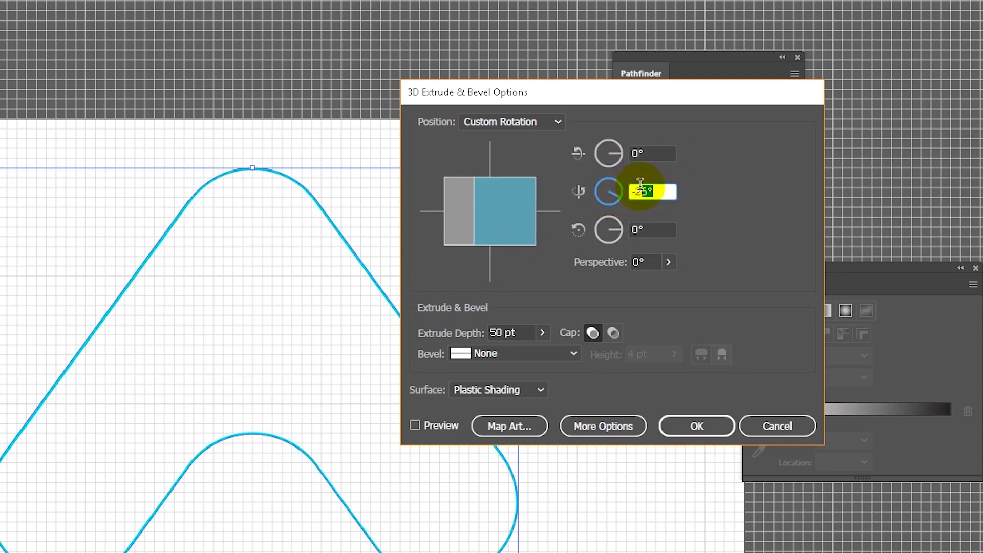
{"action": "type", "text": "-"}
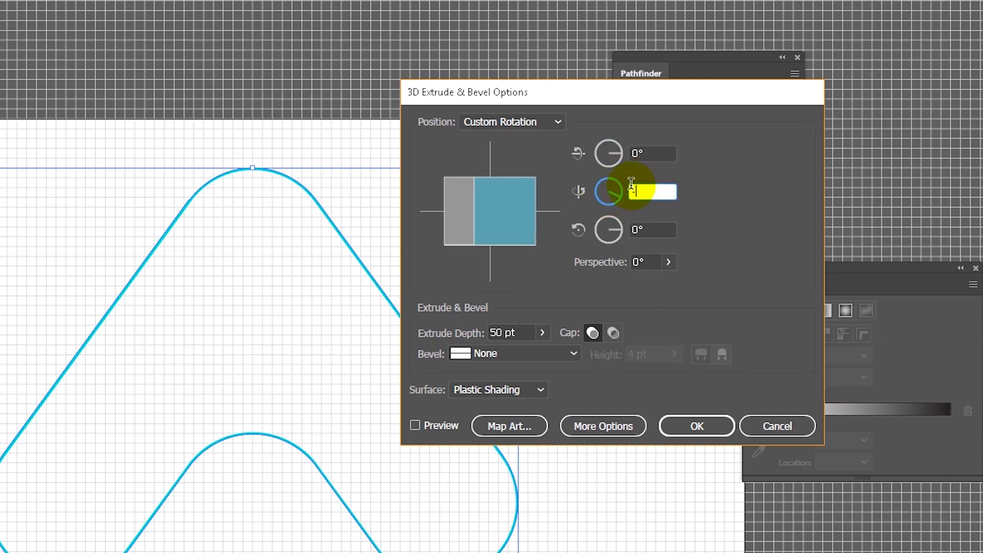
{"action": "type", "text": "40"}
Set extrude depth to 500 pt, preview it, choose No Shading and apply
{"action": "left_click", "coordinate": [504, 332]}
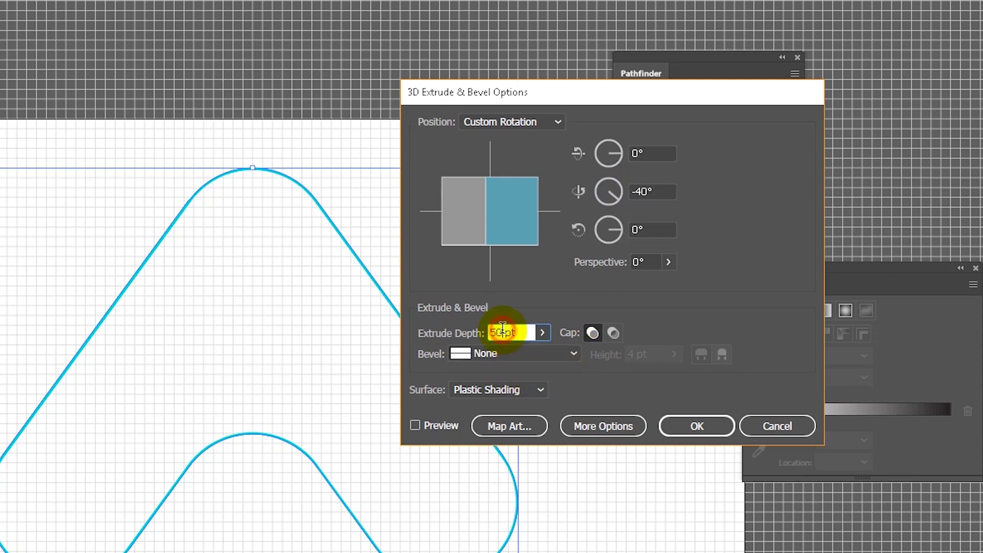
{"action": "type", "text": "0"}
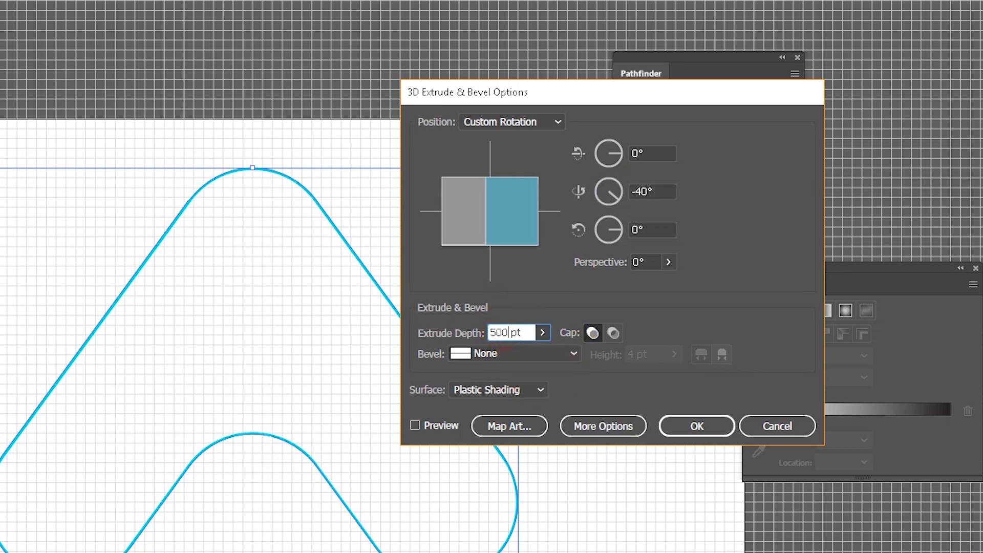
{"action": "left_click", "coordinate": [415, 425]}
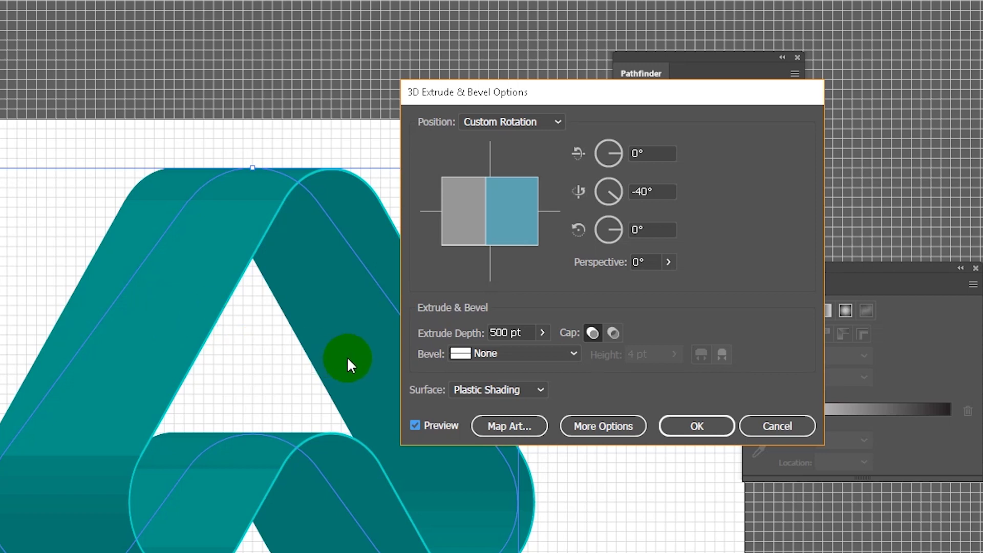
{"action": "left_click", "coordinate": [516, 390]}
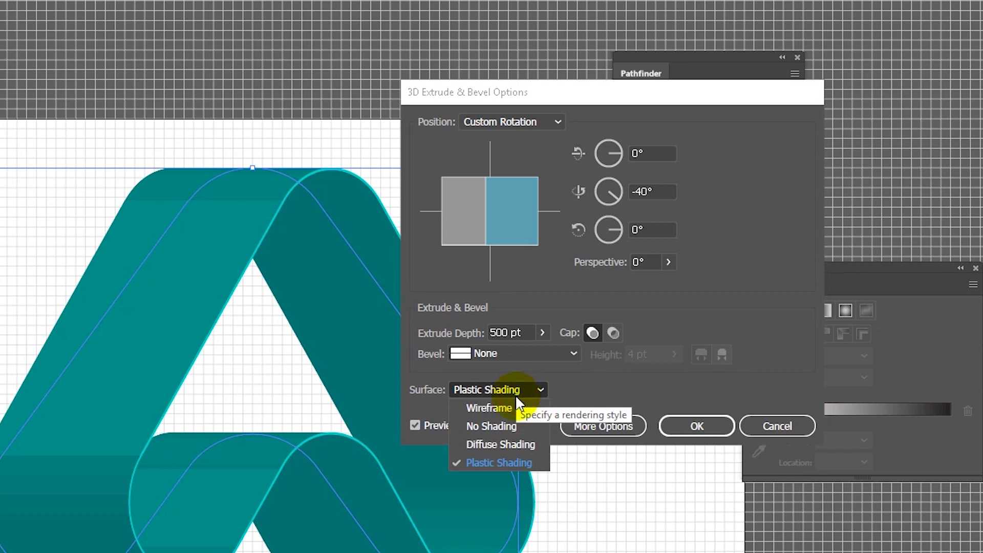
{"action": "left_click", "coordinate": [502, 427]}
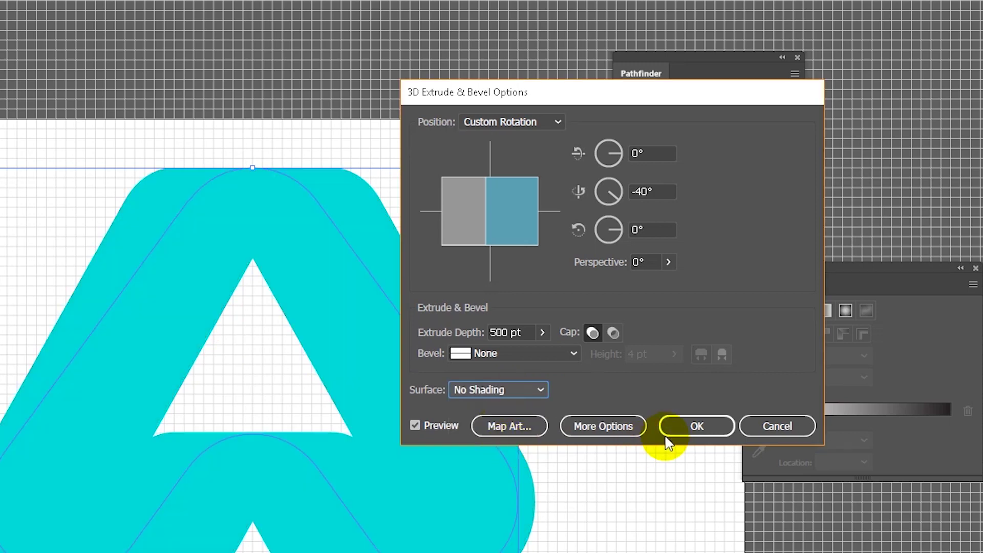
{"action": "left_click", "coordinate": [689, 425]}
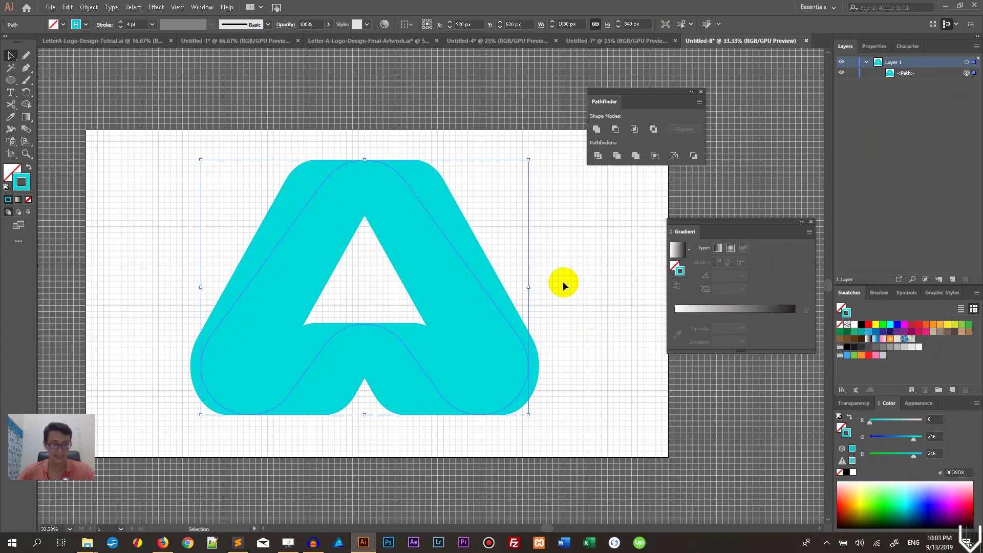
Inspect the extruded A's anchor points, then return to selecting the whole shape
{"action": "key", "text": "ctrl"}
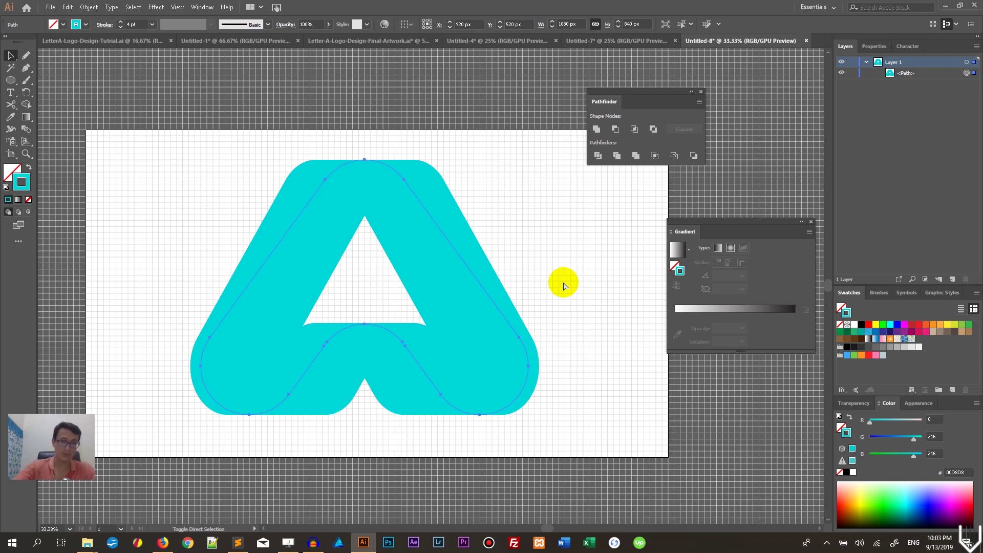
{"action": "key", "text": "ctrl+shift+o"}
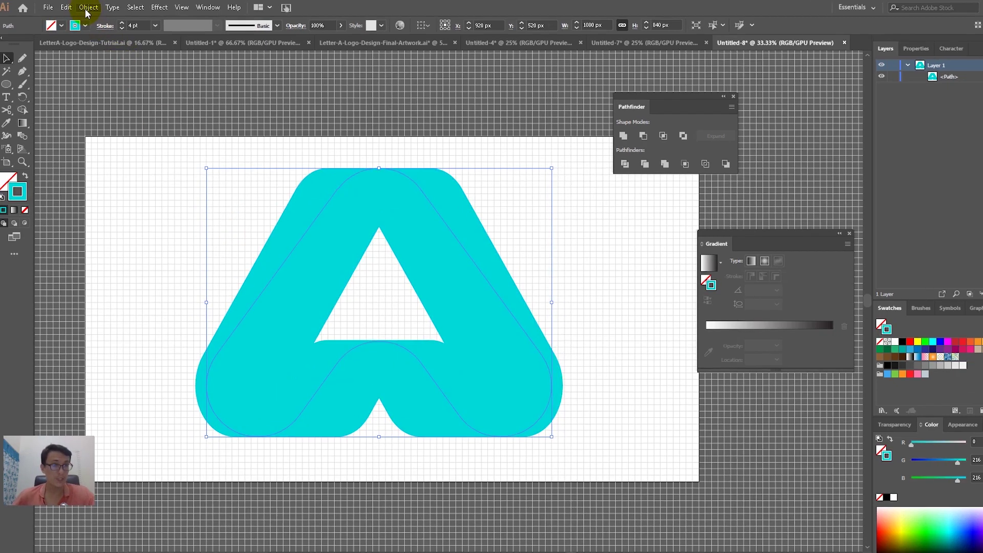
Expand the 3D A's appearance and ungroup it into separate cyan face pieces
{"action": "left_click", "coordinate": [89, 7]}
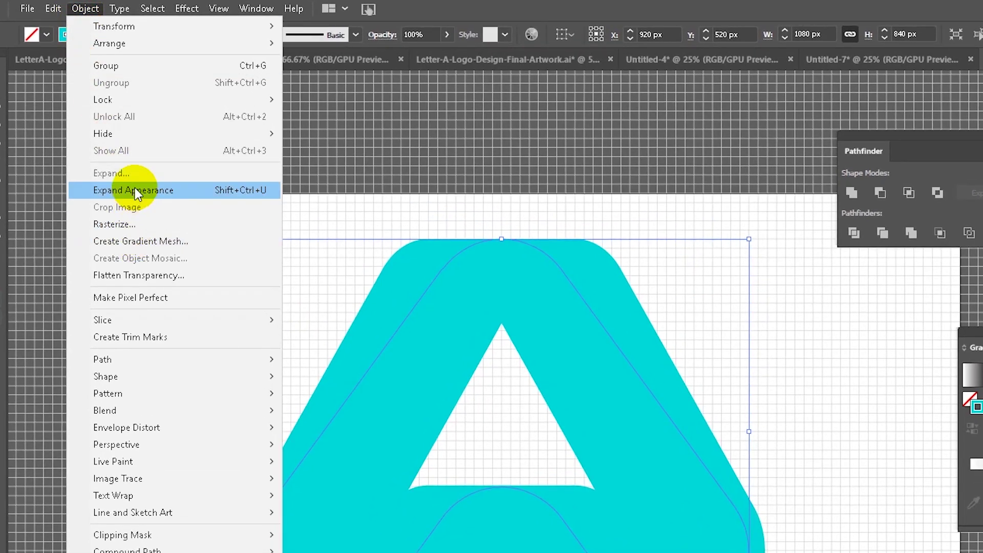
{"action": "left_click", "coordinate": [194, 189]}
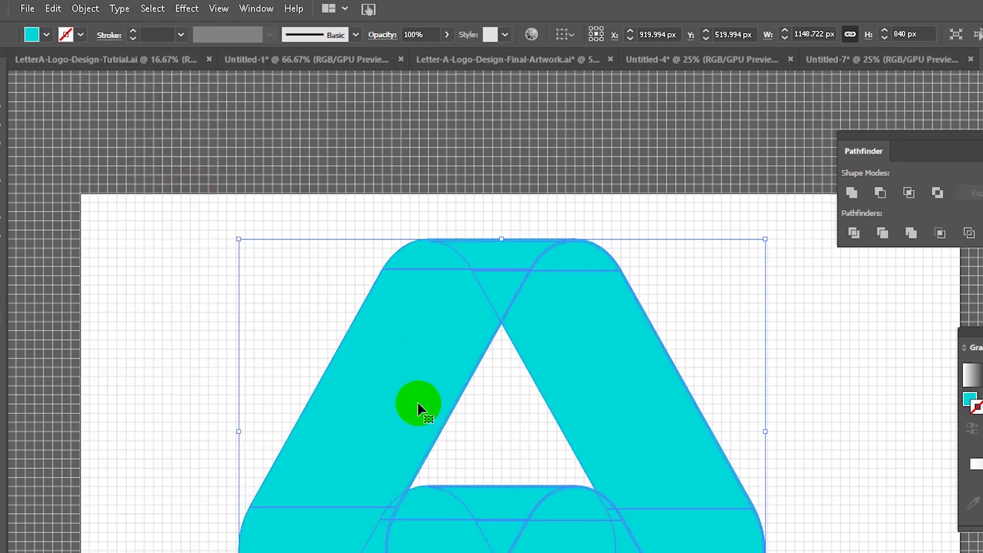
{"action": "right_click", "coordinate": [423, 384]}
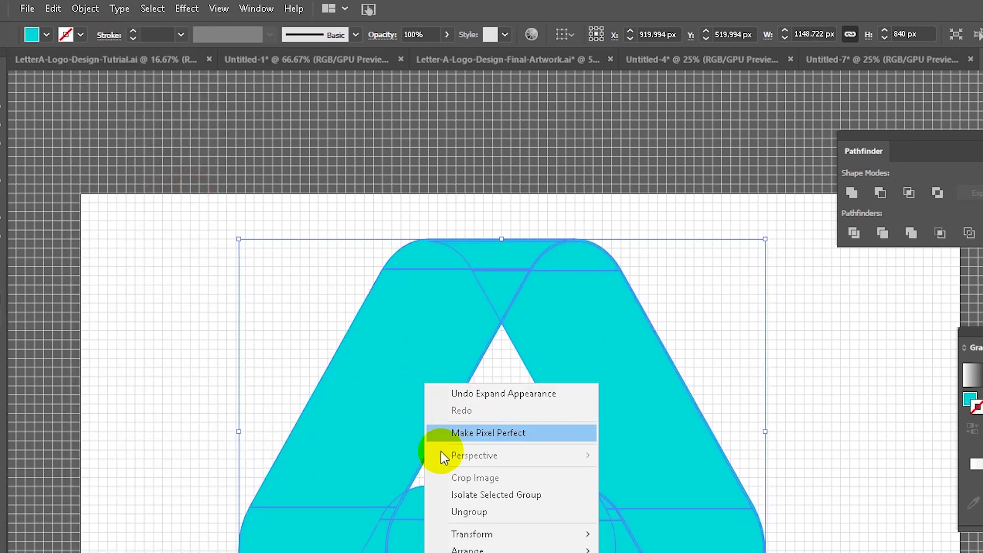
{"action": "left_click", "coordinate": [457, 513]}
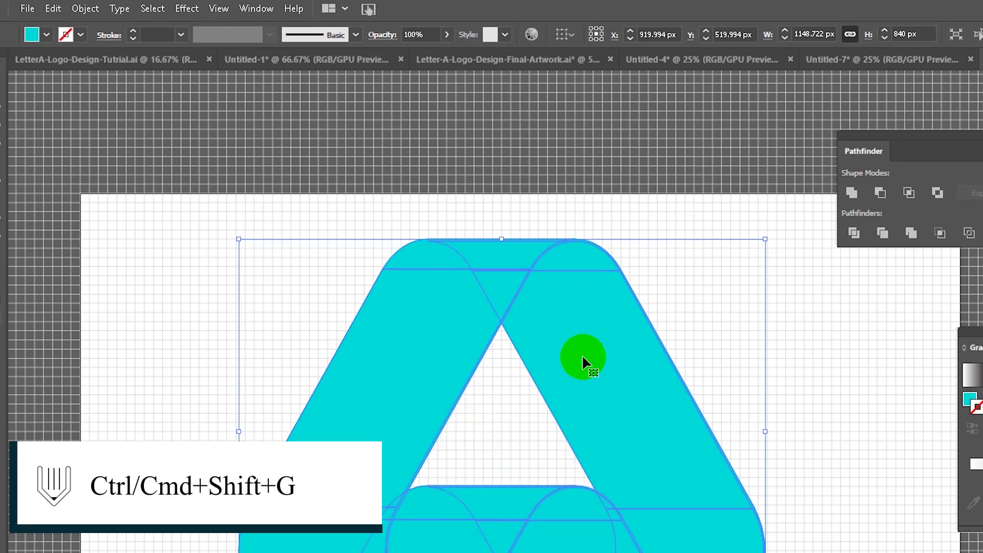
{"action": "key", "text": "a"}
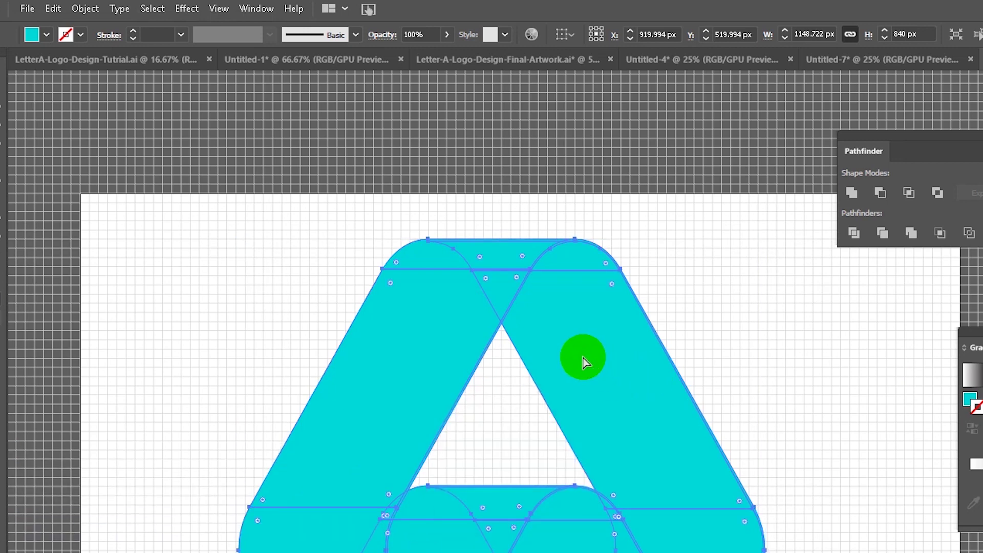
{"action": "key", "text": "v"}
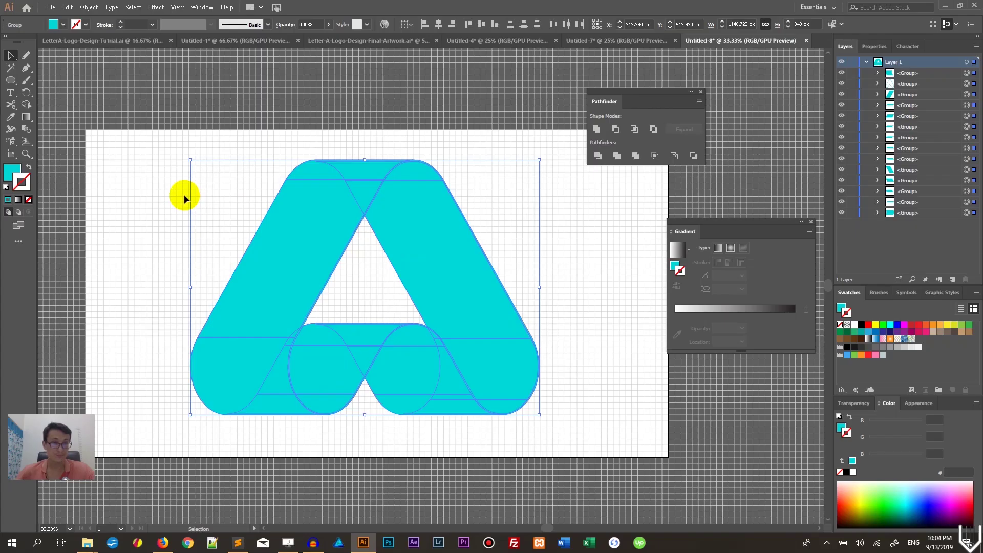
Fill the top bar, left diagonal and bottom-left pieces dark blue (R 0, G 41, B 214)
{"action": "left_click", "coordinate": [229, 292]}
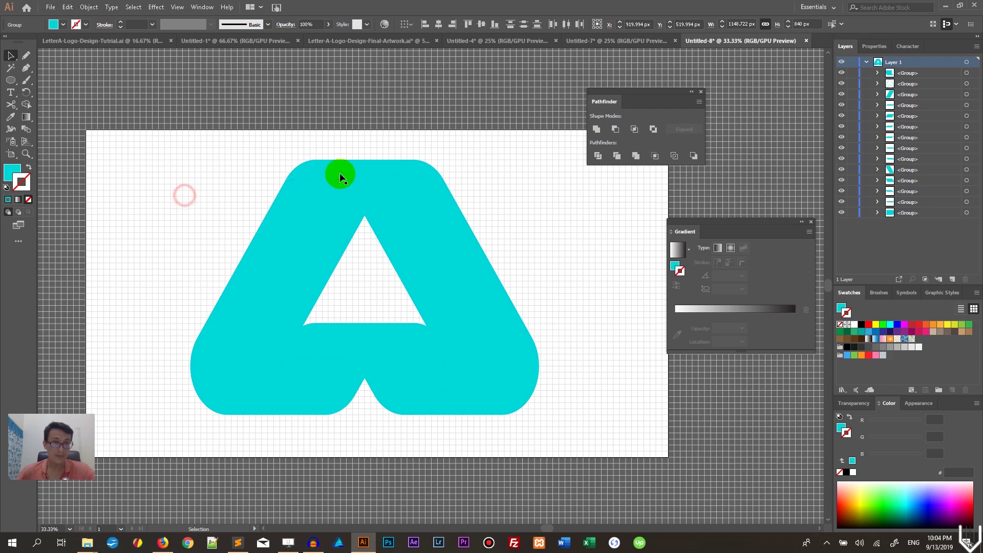
{"action": "left_click", "coordinate": [340, 173]}
{"action": "left_click", "coordinate": [305, 219], "text": "shift"}
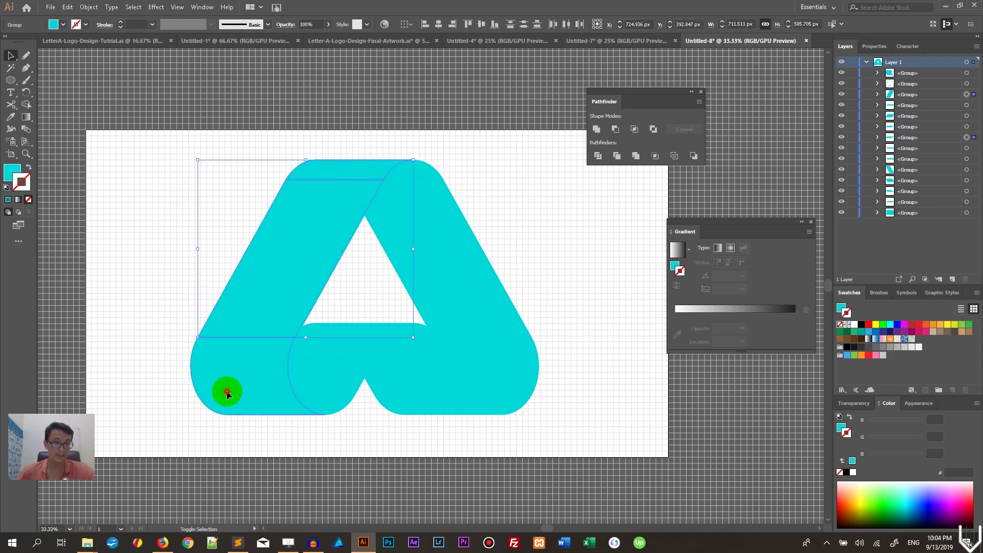
{"action": "left_click", "coordinate": [226, 390], "text": "shift"}
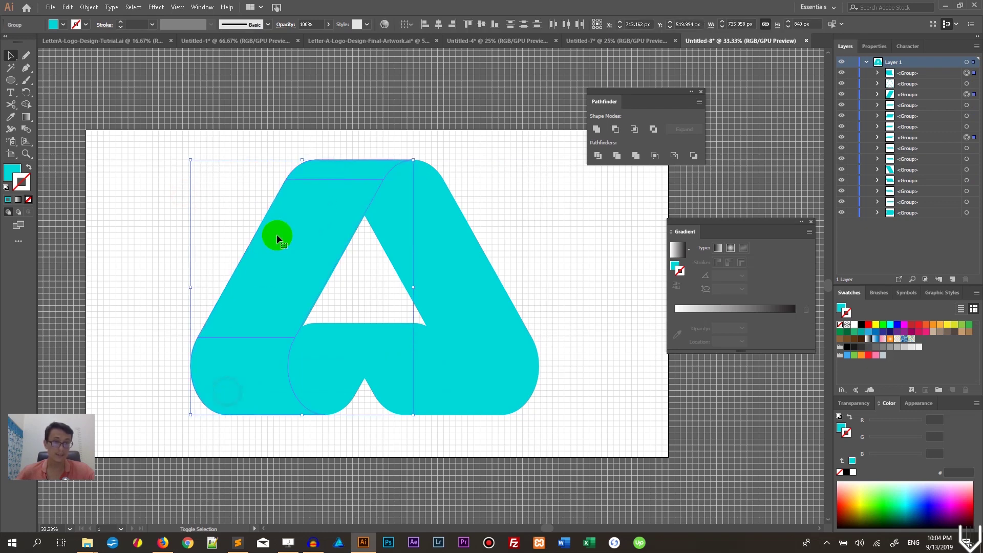
{"action": "double_click", "coordinate": [12, 172]}
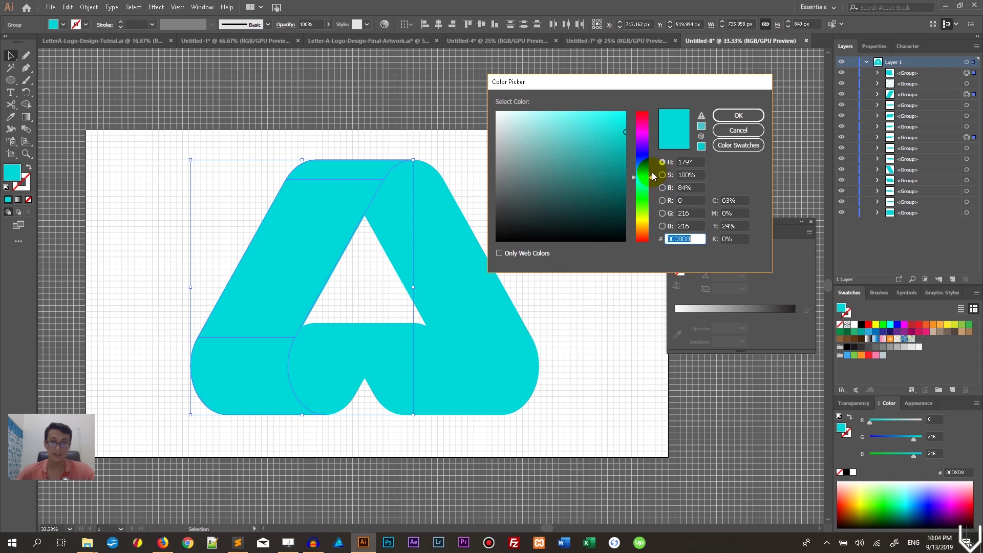
{"action": "left_click", "coordinate": [728, 115]}
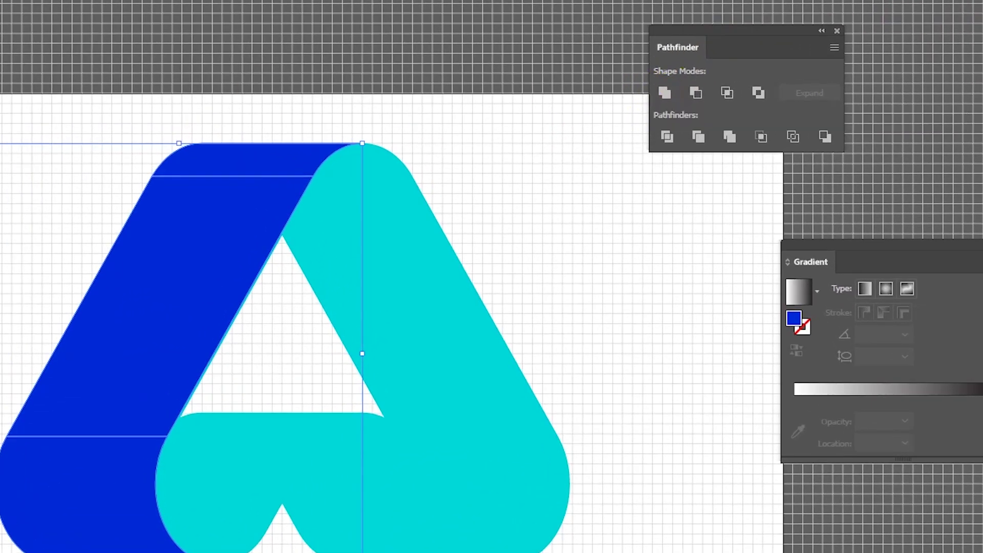
Unite the dark blue pieces into one shape with Pathfinder
{"action": "key", "text": "alt+w"}
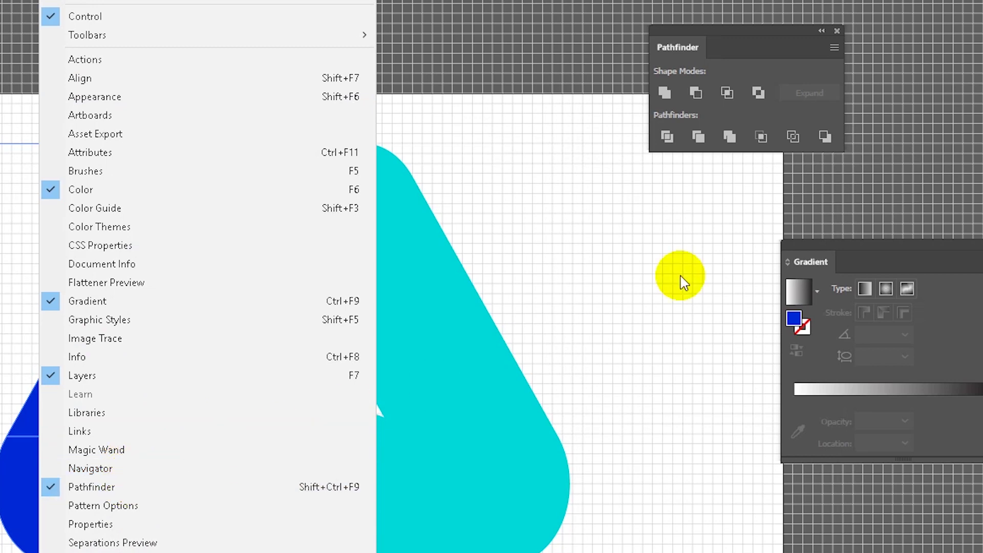
{"action": "left_click", "coordinate": [679, 56]}
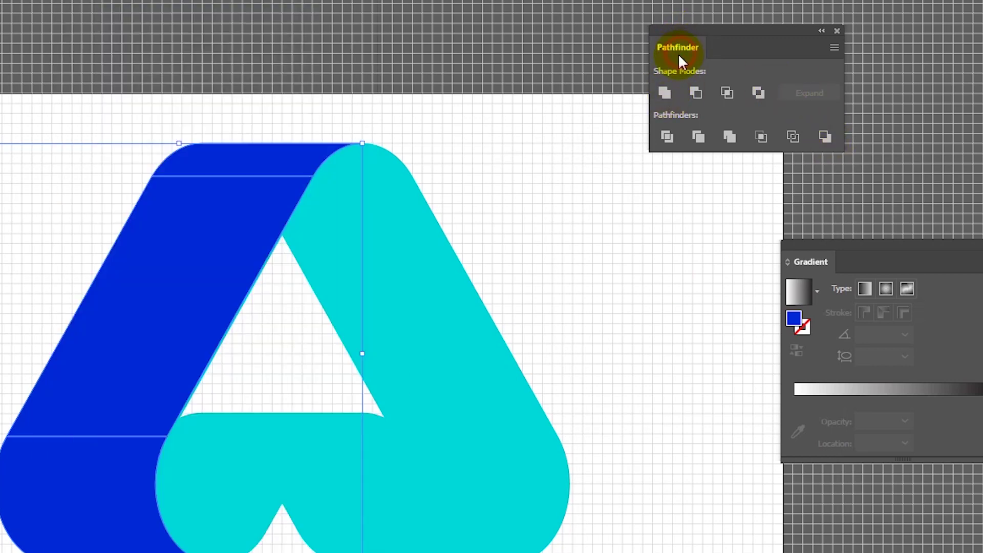
{"action": "left_click", "coordinate": [663, 92]}
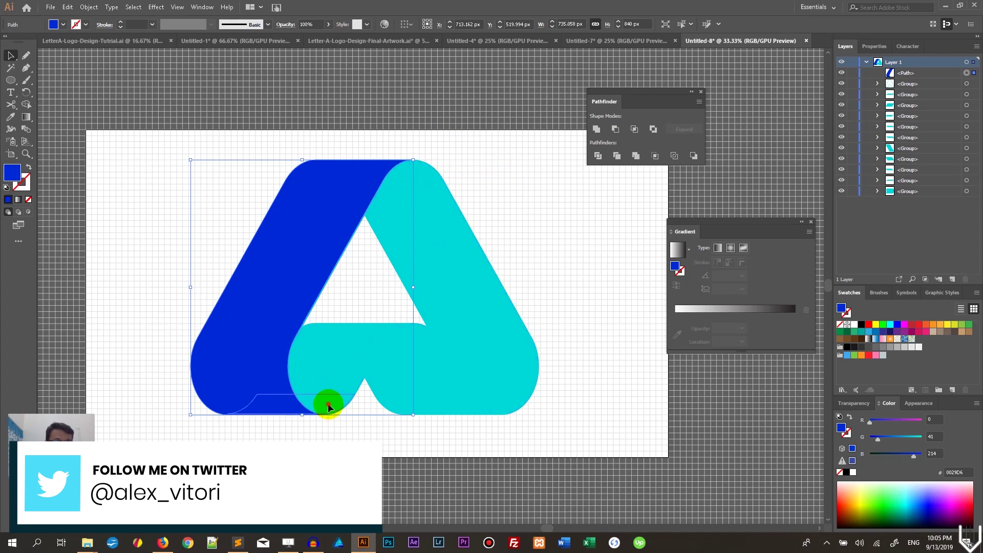
Unite the bottom-left fold pieces into one shape and fill it orange
{"action": "left_click", "coordinate": [333, 388]}
{"action": "left_click", "coordinate": [335, 333], "text": "shift"}
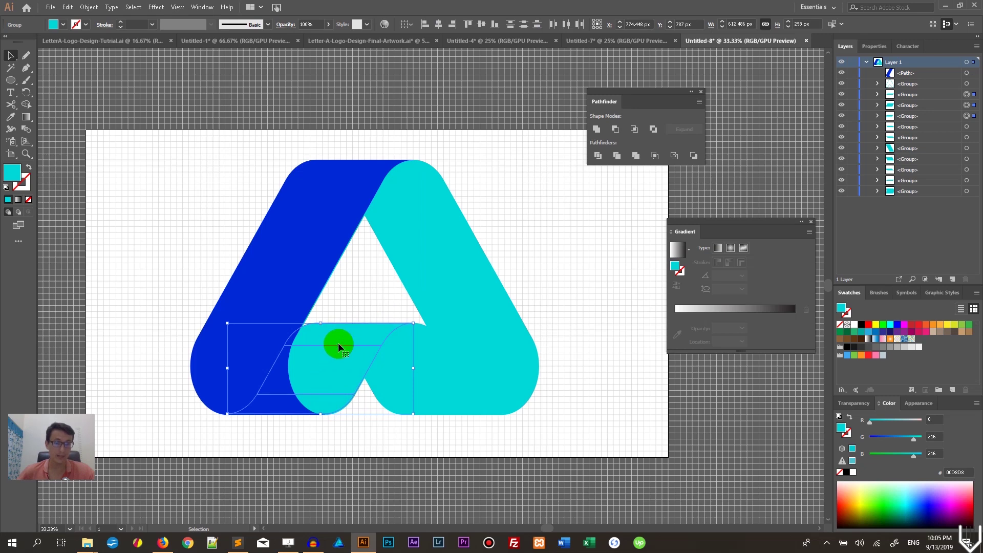
{"action": "left_click", "coordinate": [599, 131]}
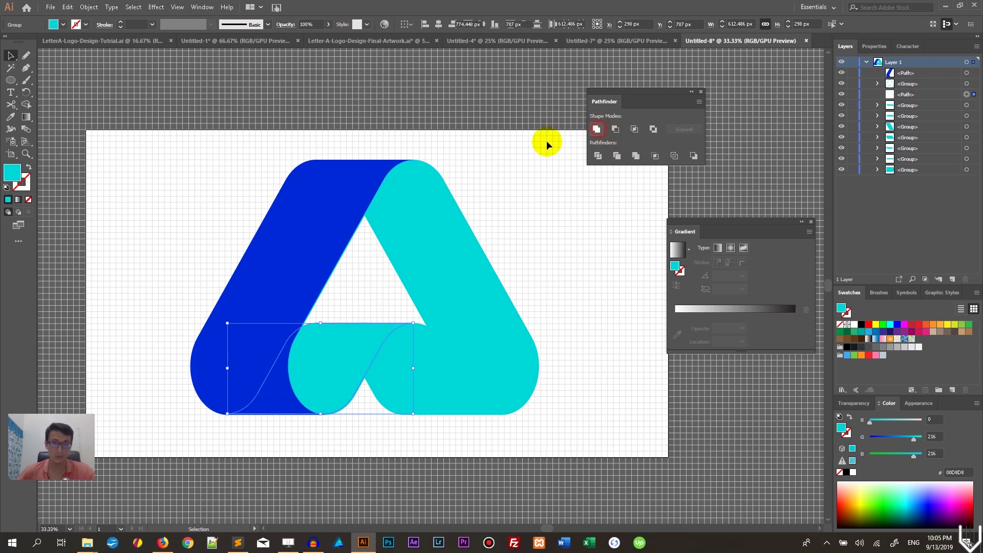
{"action": "double_click", "coordinate": [11, 176]}
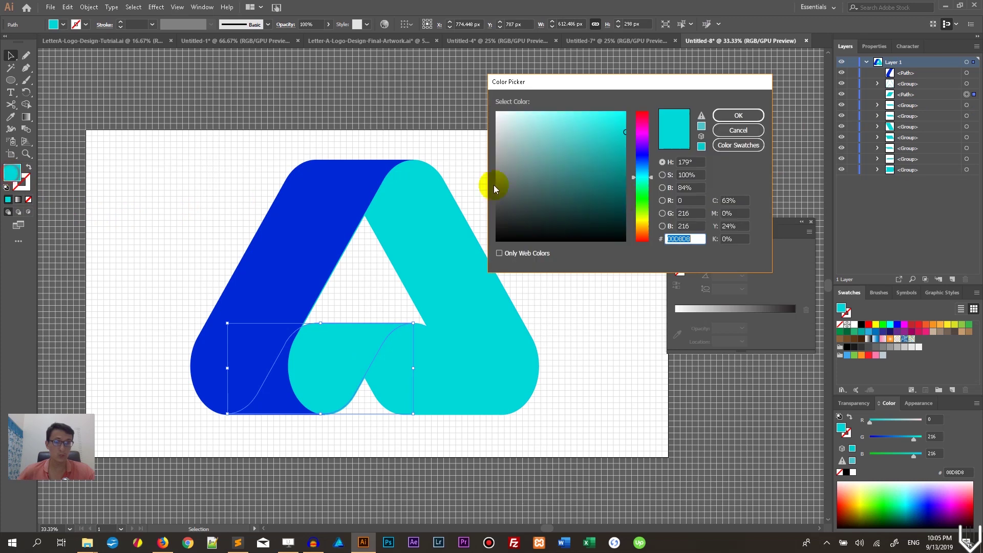
{"action": "left_click_drag", "start_coordinate": [642, 215], "coordinate": [643, 235]}
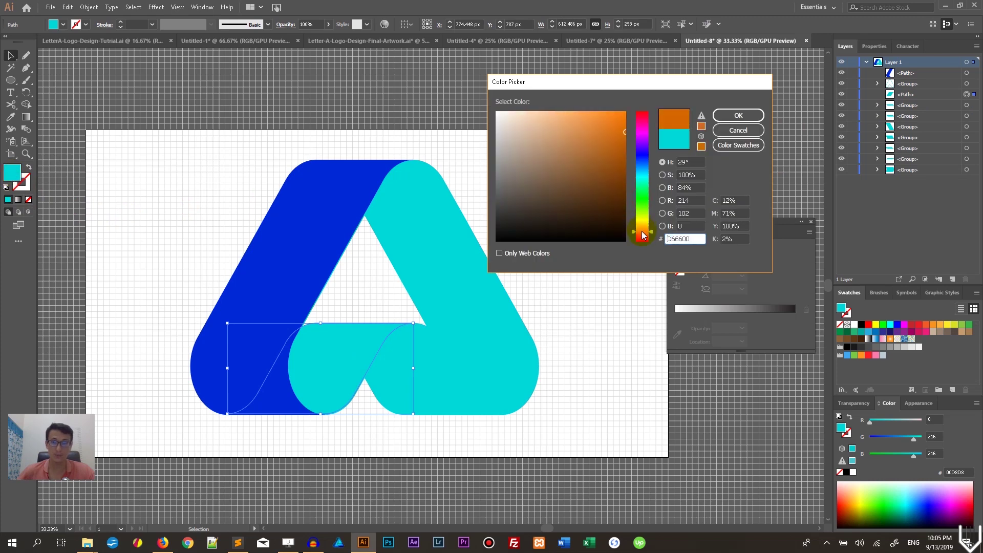
{"action": "left_click", "coordinate": [737, 115]}
Unite the overlapping cyan bottom-loop pieces and fill the result dark teal #053A39
{"action": "left_click", "coordinate": [521, 222]}
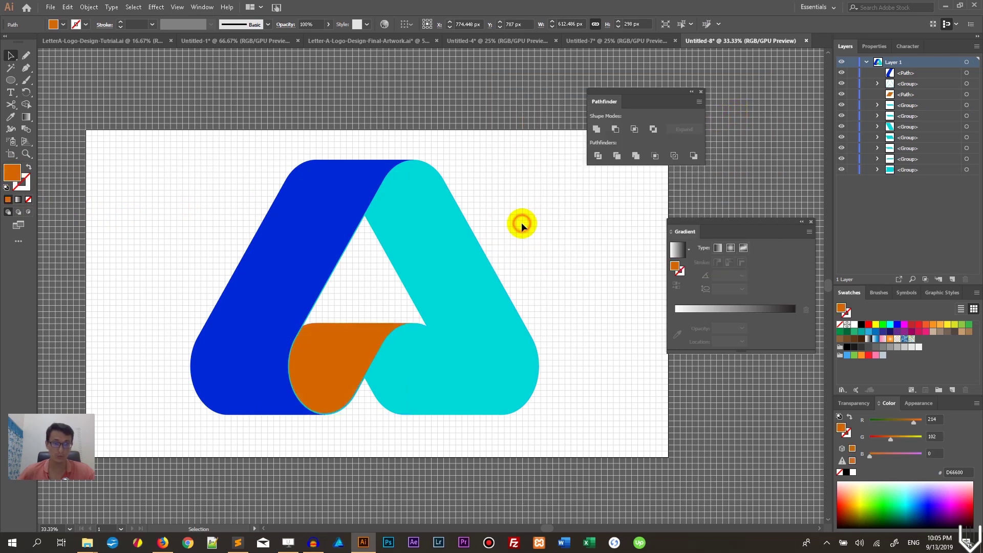
{"action": "left_click", "coordinate": [337, 334]}
{"action": "left_click", "coordinate": [289, 353]}
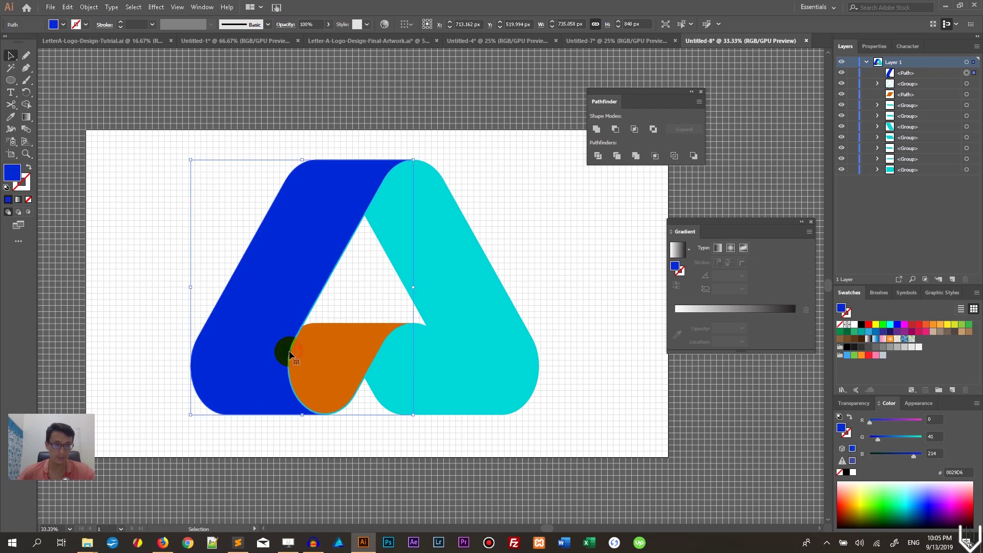
{"action": "left_click_drag", "start_coordinate": [413, 336], "coordinate": [413, 344]}
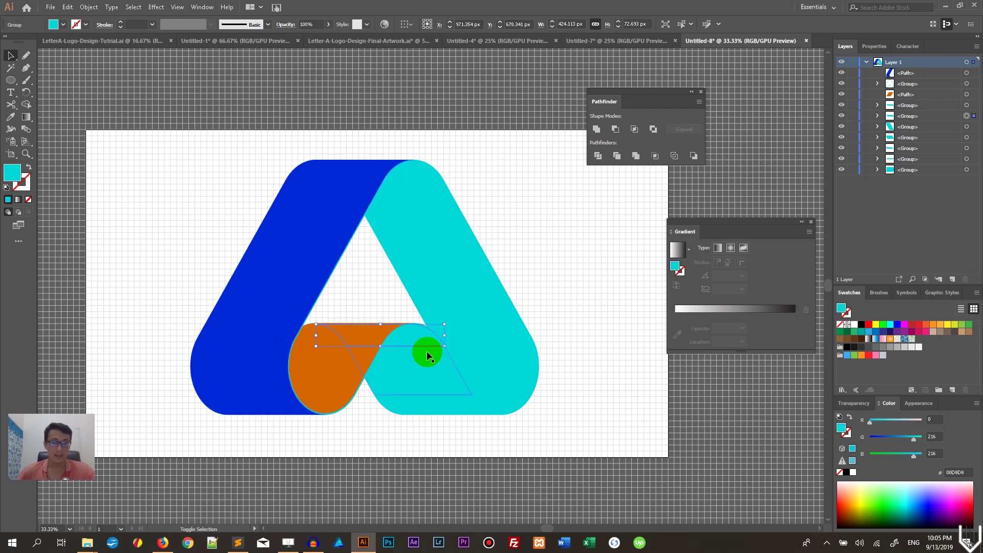
{"action": "left_click", "coordinate": [419, 354]}
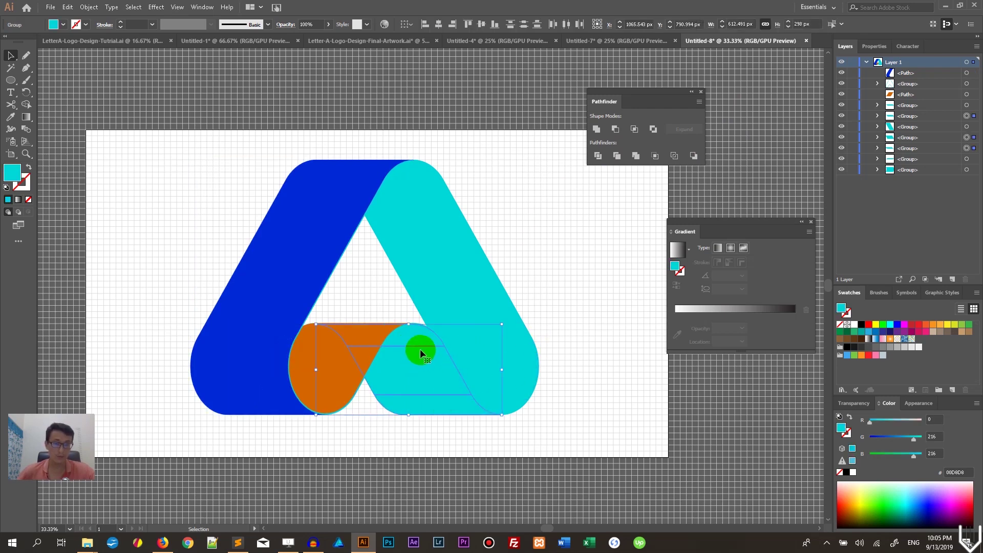
{"action": "left_click", "coordinate": [596, 129]}
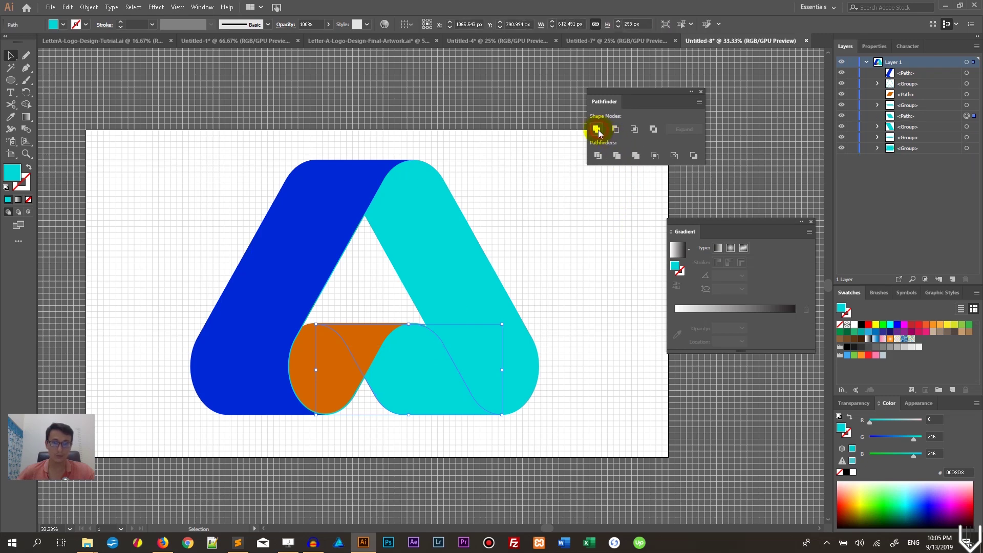
{"action": "double_click", "coordinate": [12, 172]}
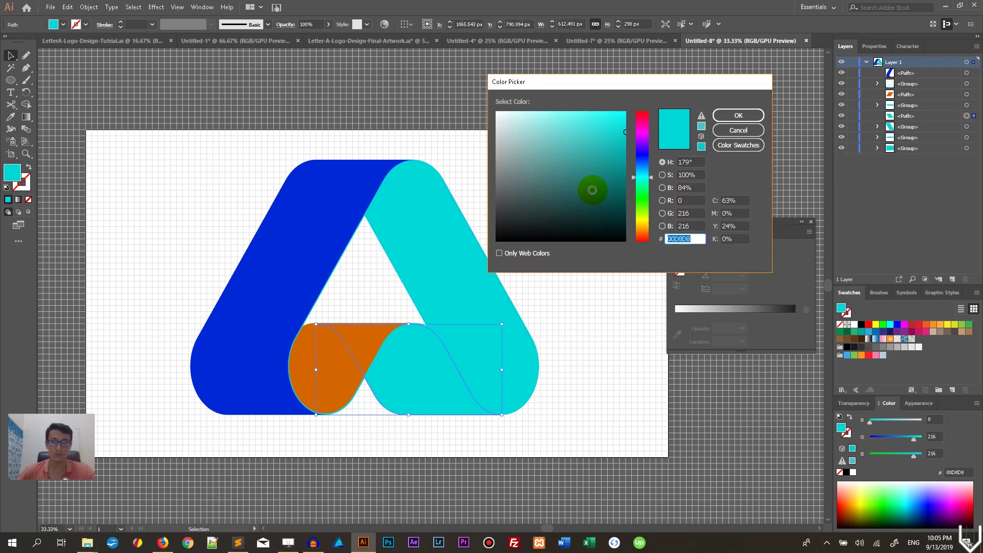
{"action": "left_click", "coordinate": [616, 212]}
{"action": "left_click", "coordinate": [737, 115]}
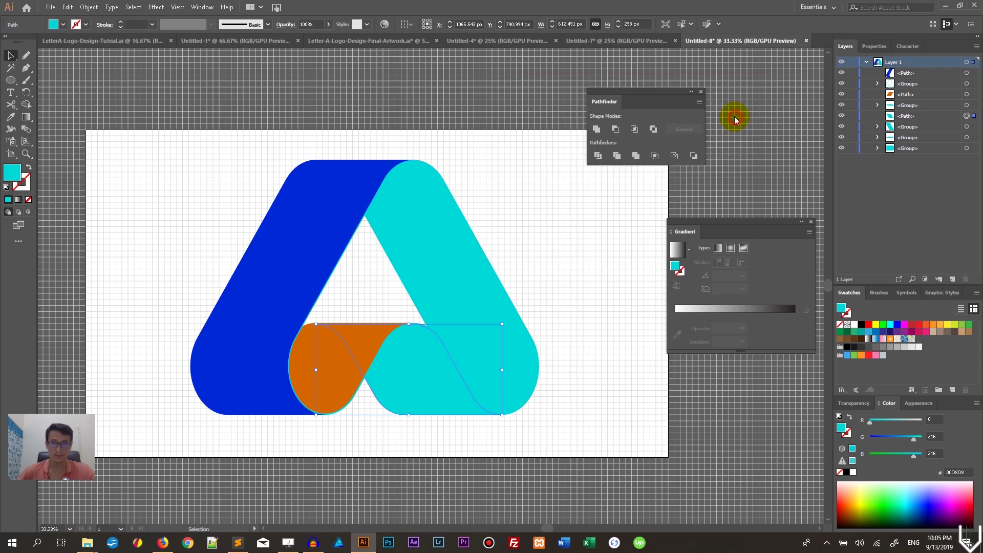
{"action": "left_click", "coordinate": [542, 177]}
Unite the cyan right stroke with the dark teal shape and send it to the back
{"action": "left_click", "coordinate": [449, 216]}
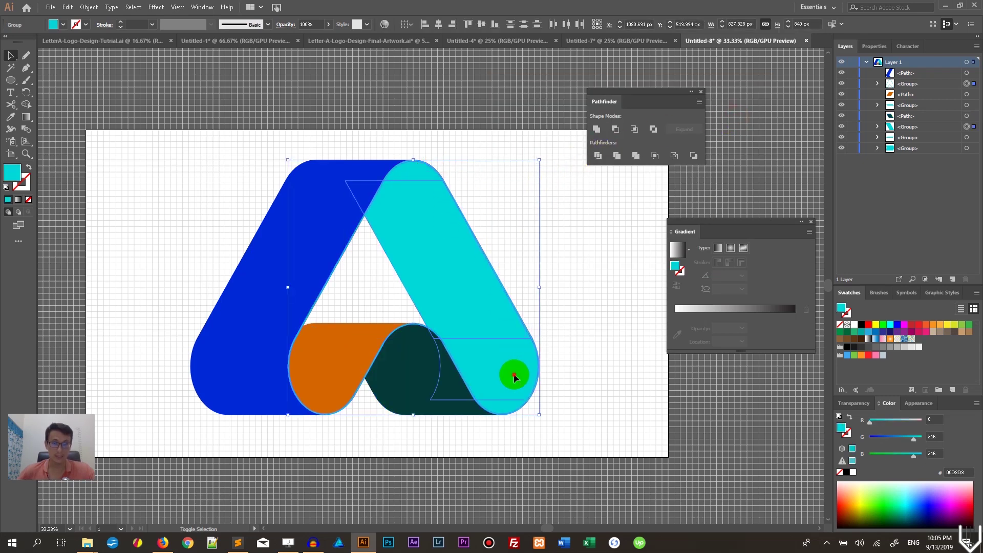
{"action": "left_click", "coordinate": [507, 401], "text": "shift"}
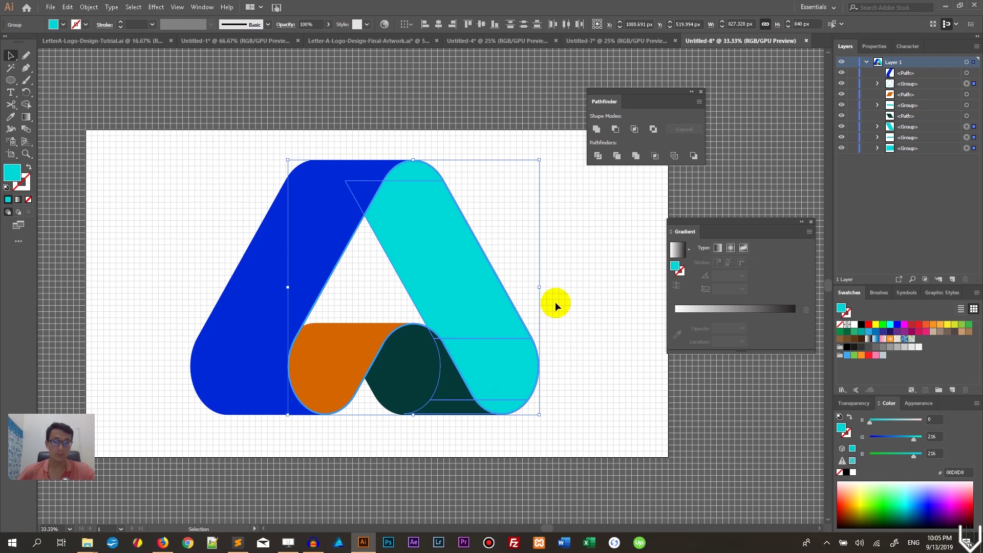
{"action": "left_click", "coordinate": [597, 129]}
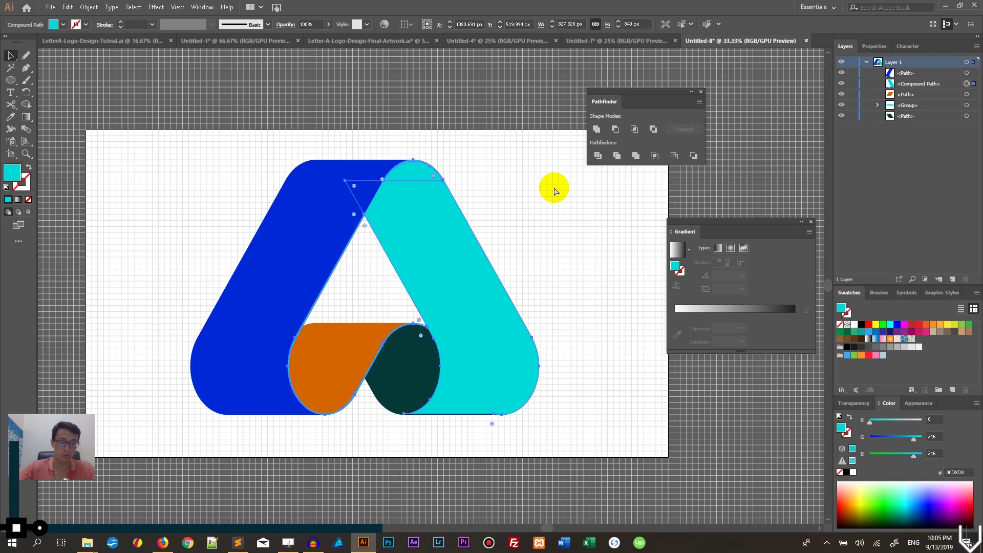
{"action": "key", "text": "ctrl+shift+bracketleft"}
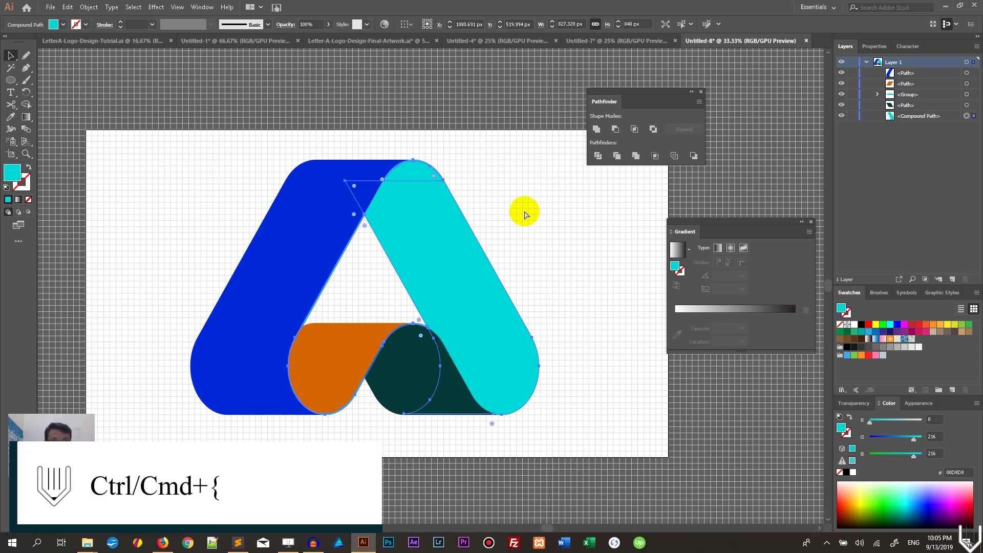
Merge the remaining dark piece into the cyan compound shape and send it behind the fold
{"action": "left_click", "coordinate": [517, 198]}
{"action": "left_click_drag", "start_coordinate": [456, 259], "coordinate": [548, 259]}
{"action": "key", "text": "ctrl+z"}
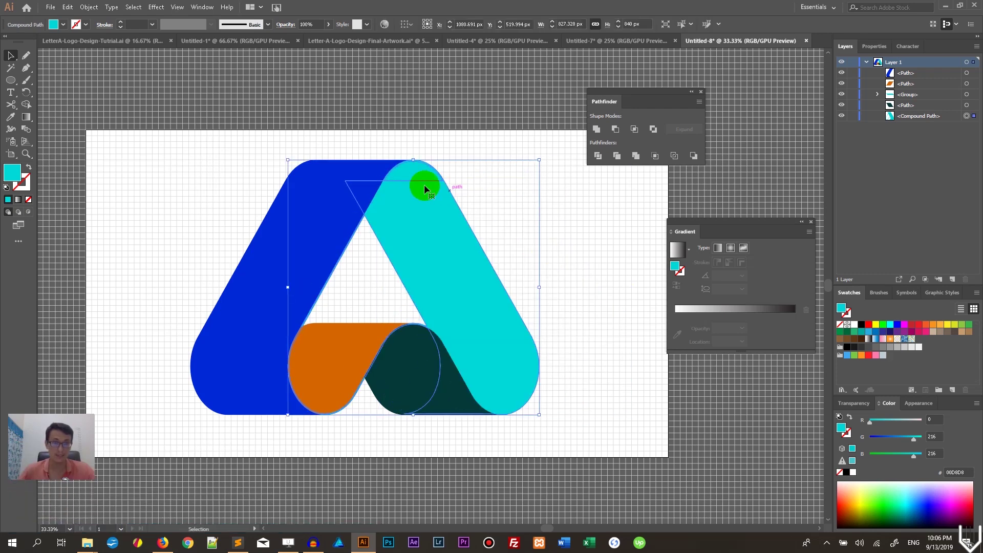
{"action": "left_click_drag", "start_coordinate": [417, 178], "coordinate": [438, 213]}
{"action": "left_click", "coordinate": [596, 129]}
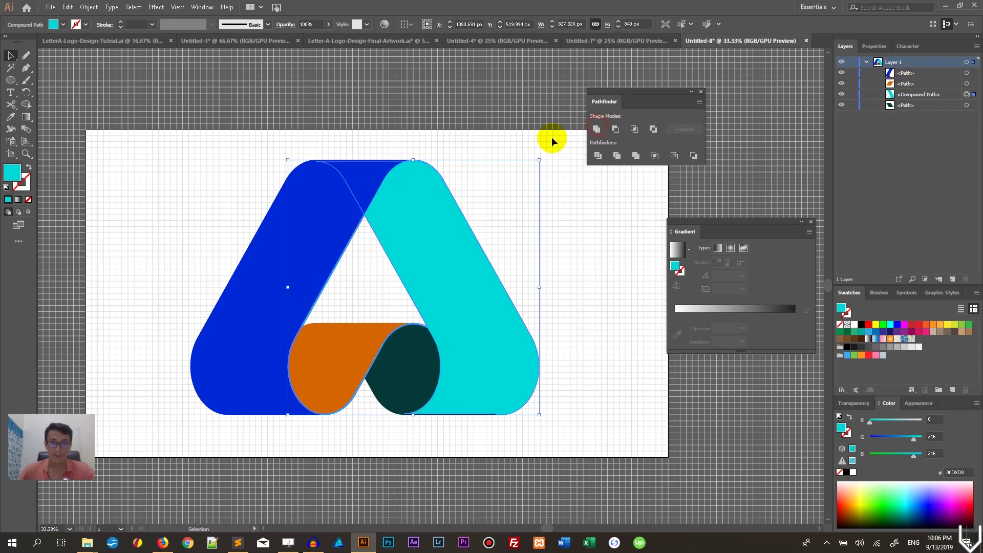
{"action": "left_click", "coordinate": [446, 221], "text": "ctrl"}
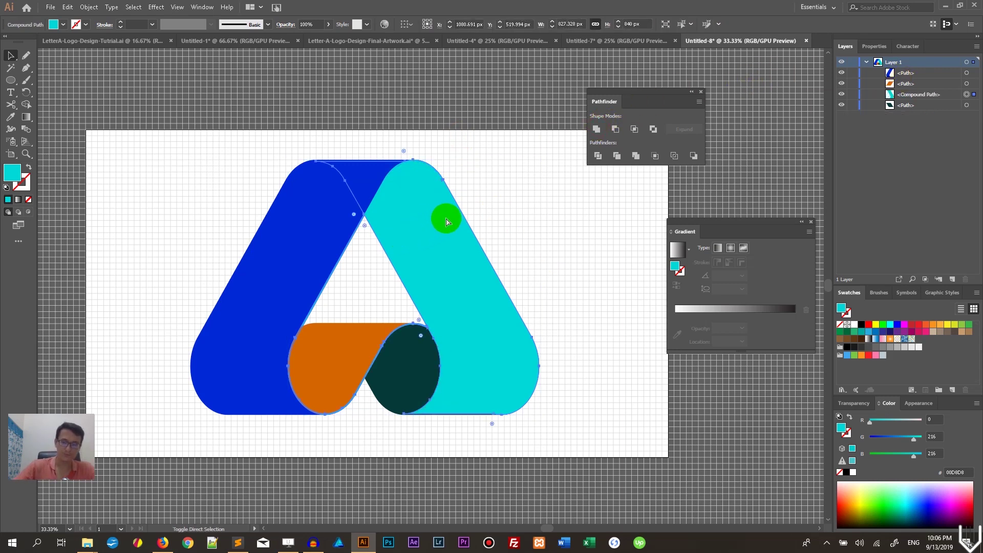
{"action": "key", "text": "ctrl+bracketleft"}
Delete three anchor points along the cyan shape's inner curve
{"action": "left_click_drag", "start_coordinate": [435, 212], "coordinate": [568, 218]}
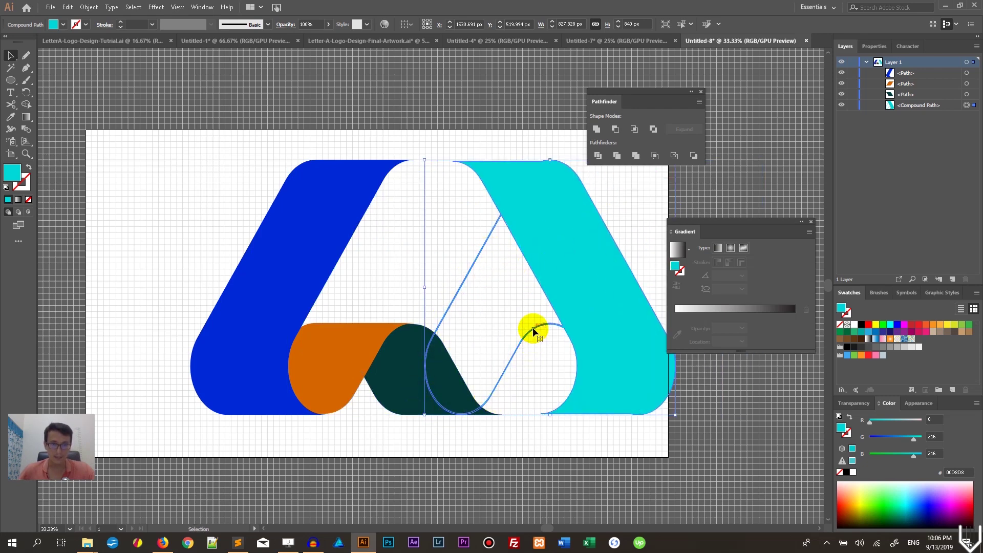
{"action": "key", "text": "ctrl+z"}
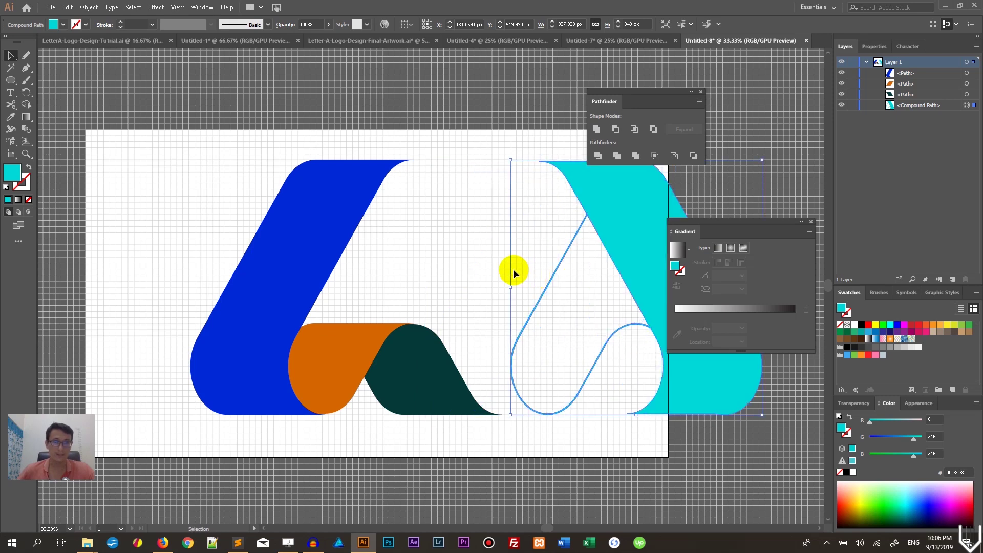
{"action": "key", "text": "ctrl+z"}
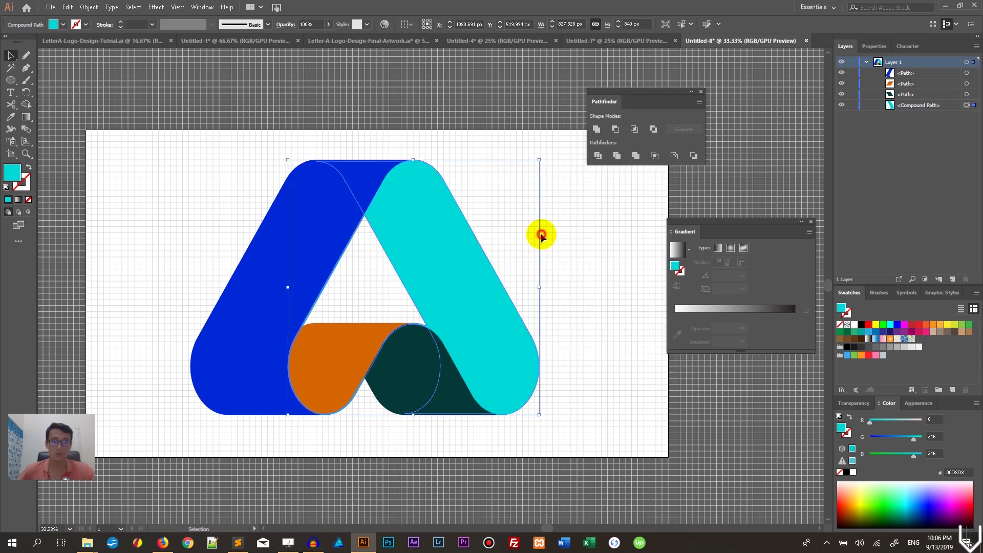
{"action": "left_click", "coordinate": [541, 234]}
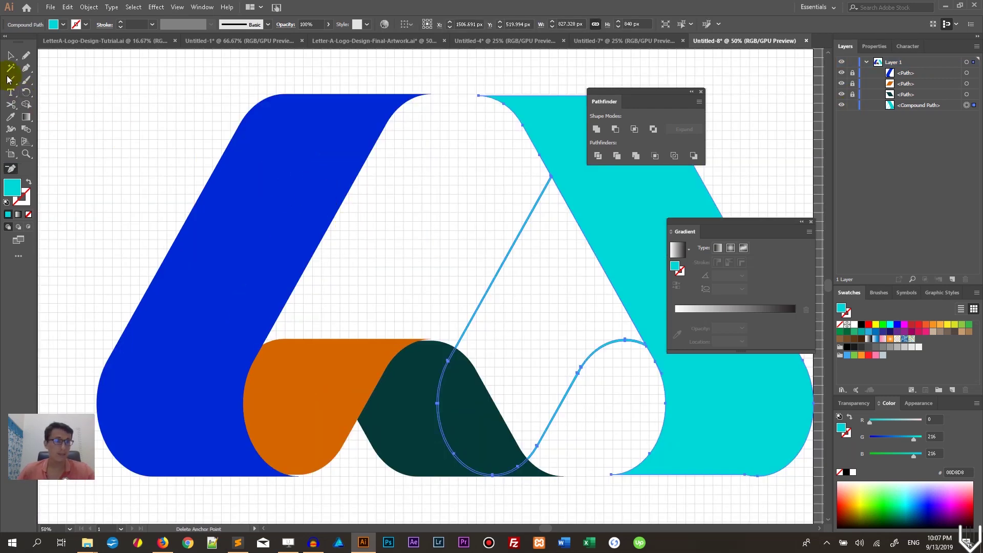
{"action": "left_click", "coordinate": [27, 68]}
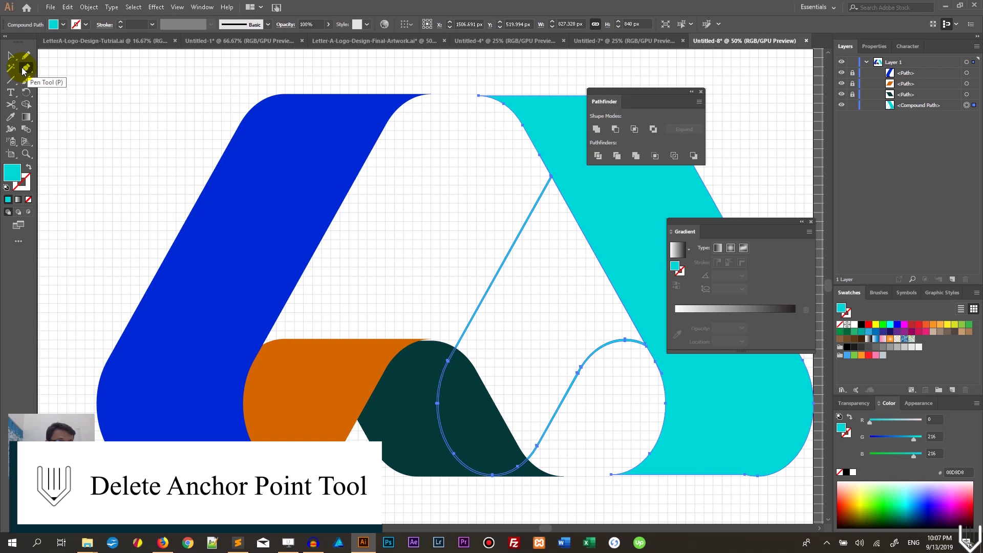
{"action": "left_click", "coordinate": [448, 362]}
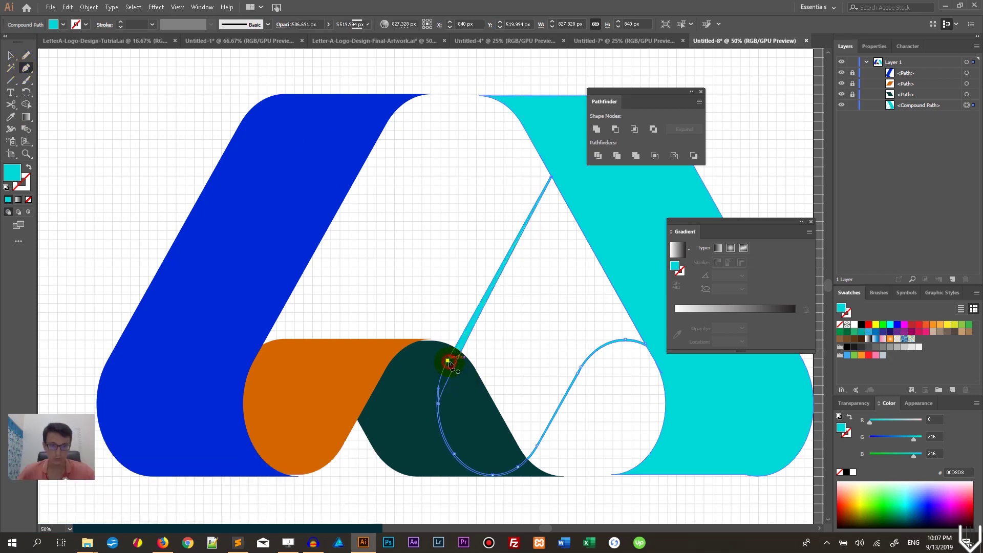
{"action": "left_click", "coordinate": [439, 403]}
{"action": "left_click", "coordinate": [454, 453]}
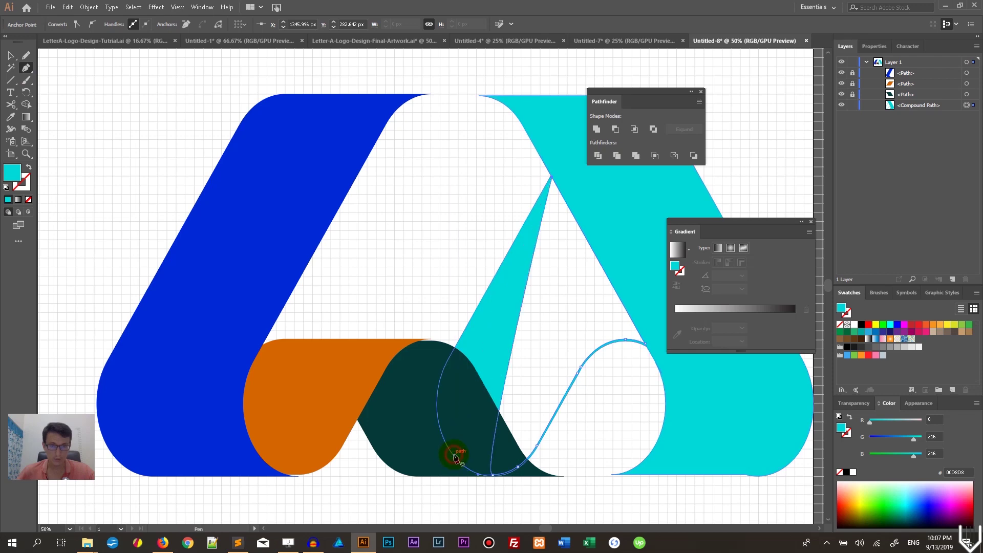
Narrow the cyan shape's wide left lobe into a thin spike and delete the stray curve
{"action": "left_click_drag", "start_coordinate": [533, 274], "coordinate": [488, 254]}
{"action": "left_click_drag", "start_coordinate": [567, 204], "coordinate": [672, 175]}
{"action": "left_click", "coordinate": [478, 296]}
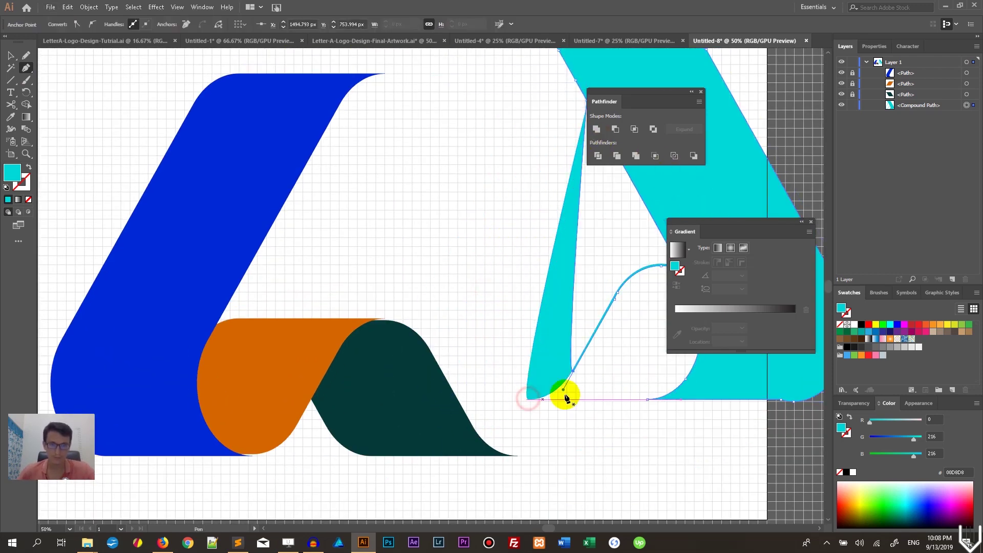
{"action": "left_click_drag", "start_coordinate": [554, 390], "coordinate": [571, 370]}
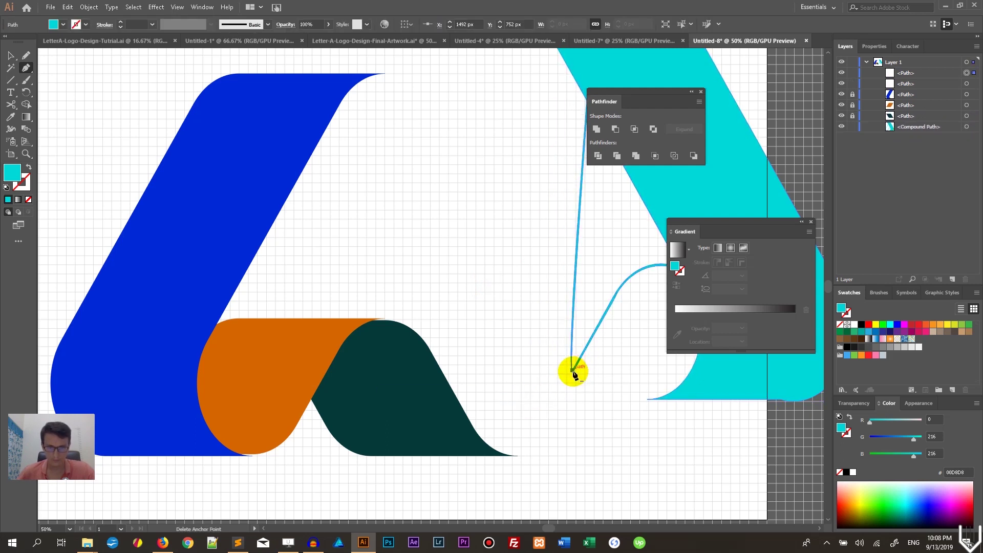
{"action": "left_click", "coordinate": [620, 285], "text": "ctrl"}
{"action": "key", "text": "Delete"}
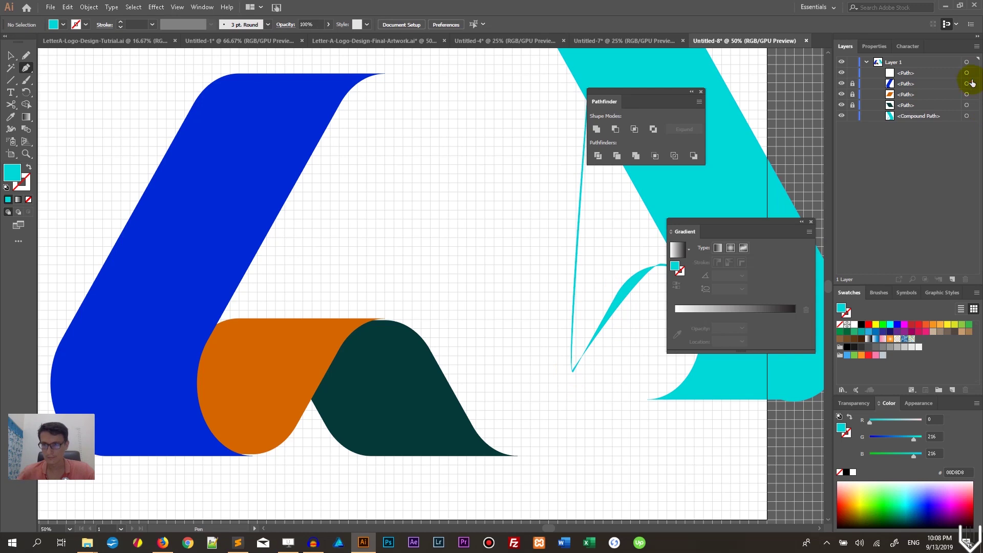
Remove the spike's remaining anchors and move the cyan band back over the A's right stroke
{"action": "key", "text": "minus"}
{"action": "left_click", "coordinate": [571, 370]}
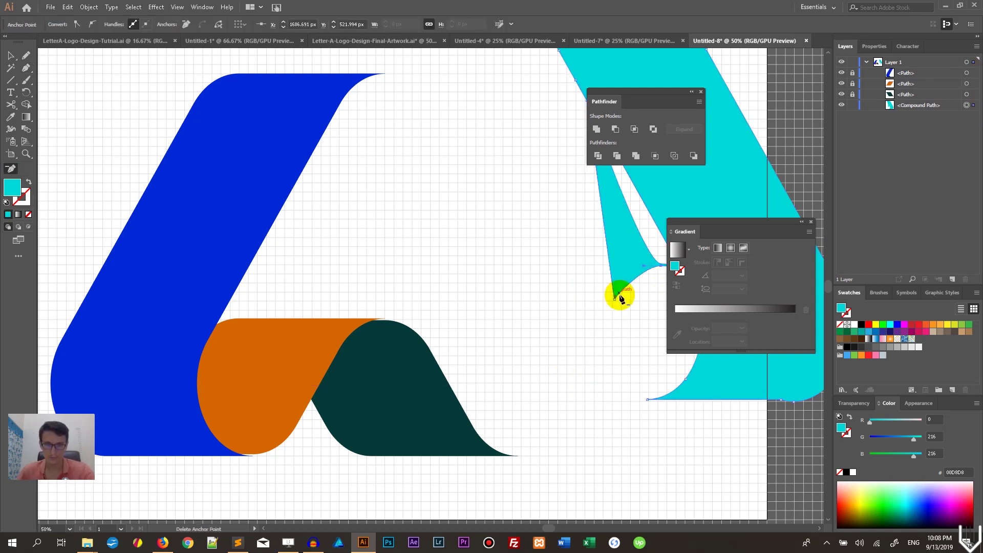
{"action": "left_click", "coordinate": [615, 296]}
{"action": "left_click_drag", "start_coordinate": [654, 259], "coordinate": [500, 334]}
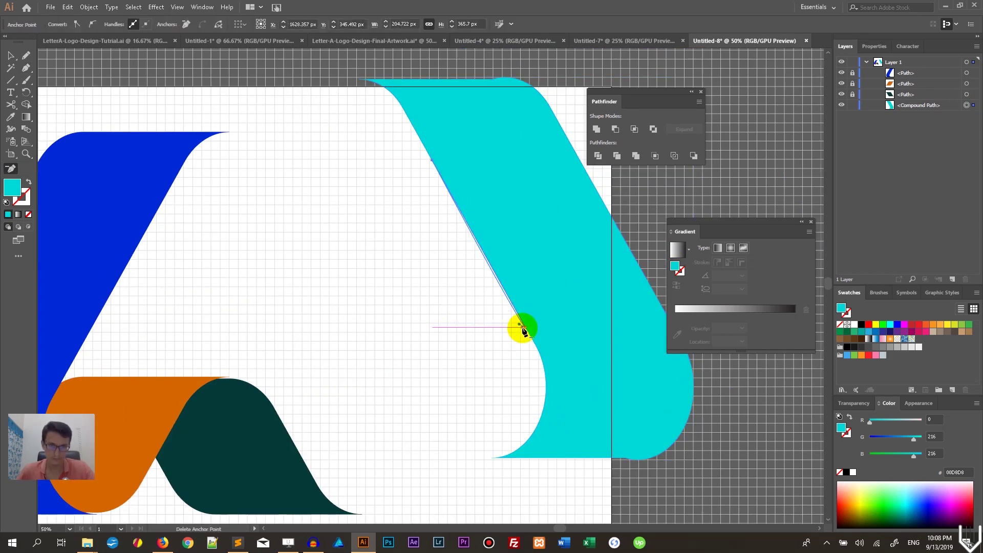
{"action": "key", "text": "v"}
{"action": "mouse_move", "coordinate": [430, 160]}
{"action": "left_mouse_down"}
{"action": "mouse_move", "coordinate": [322, 248]}
{"action": "mouse_move", "coordinate": [271, 258]}
{"action": "left_mouse_up"}
{"action": "left_click", "coordinate": [407, 231]}
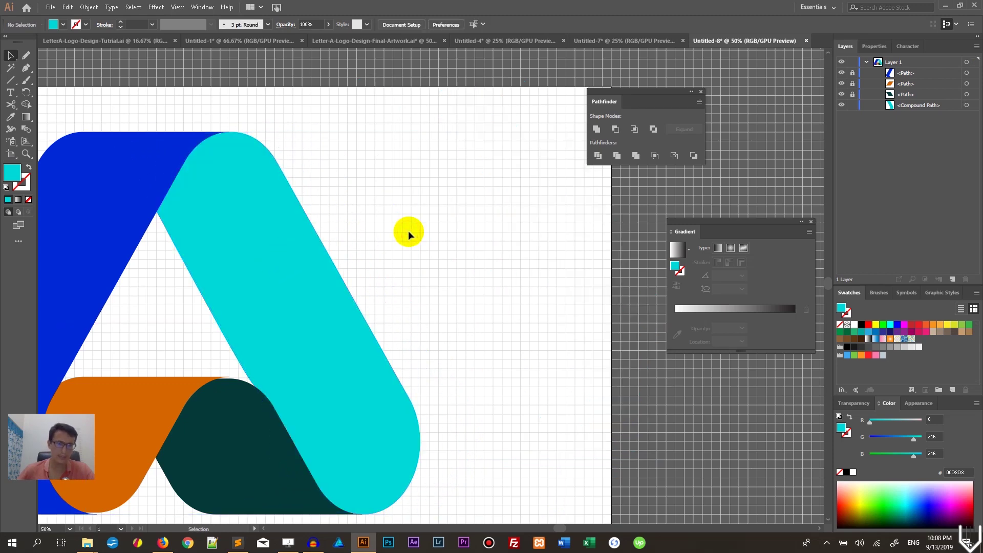
Unlock the top path and nudge the orange curl down to Y 791 px, level with the teal curl
{"action": "key", "text": "ctrl+minus"}
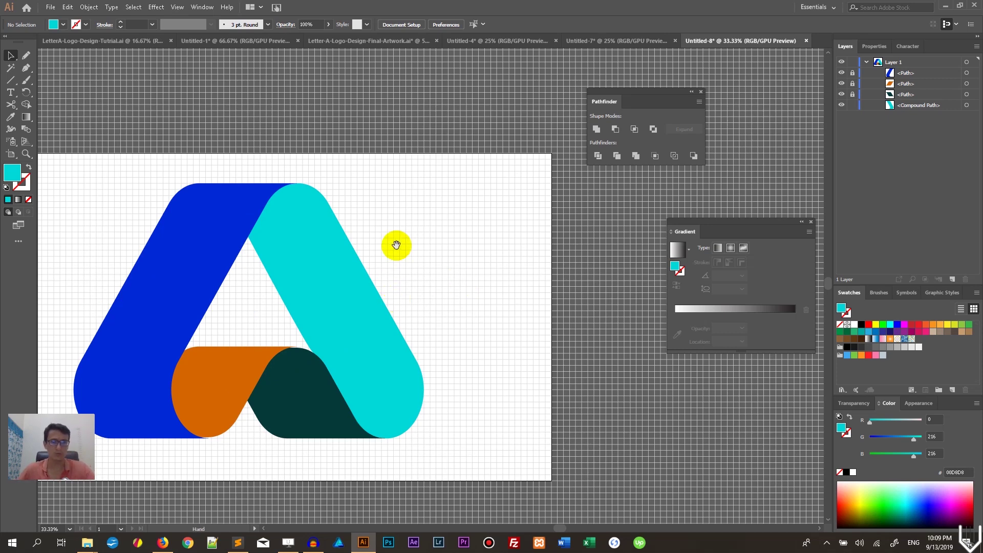
{"action": "left_click_drag", "start_coordinate": [394, 241], "coordinate": [511, 219]}
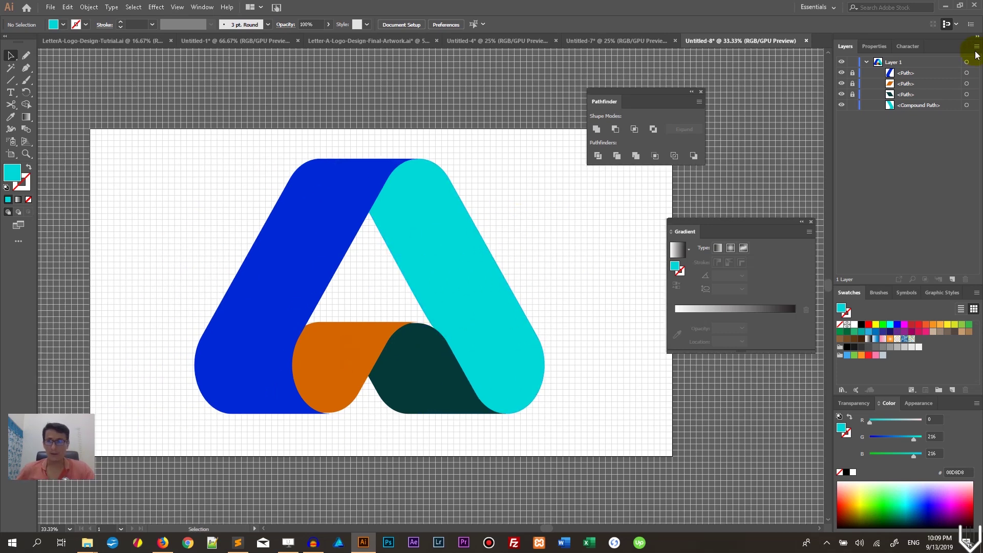
{"action": "left_click", "coordinate": [852, 75]}
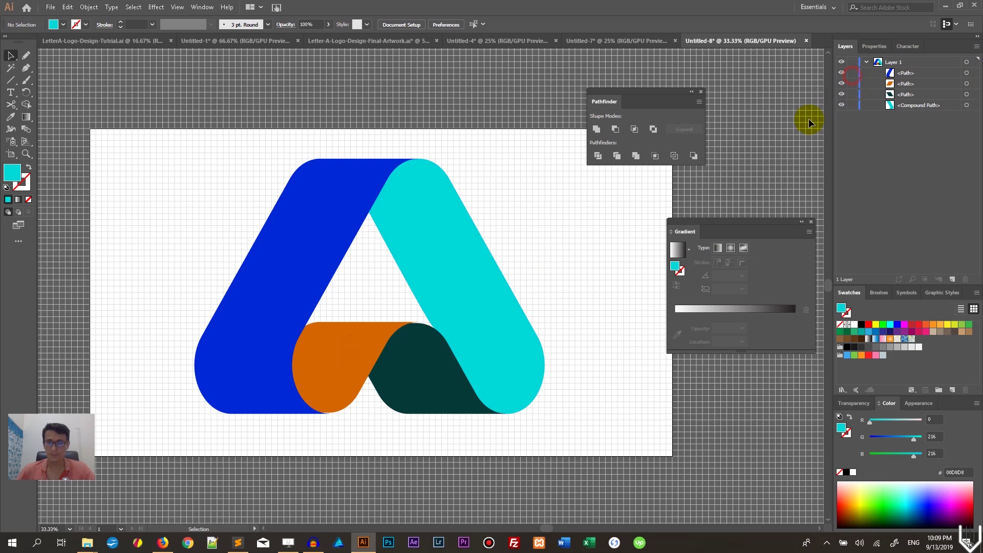
{"action": "left_click", "coordinate": [304, 343], "text": "ctrl"}
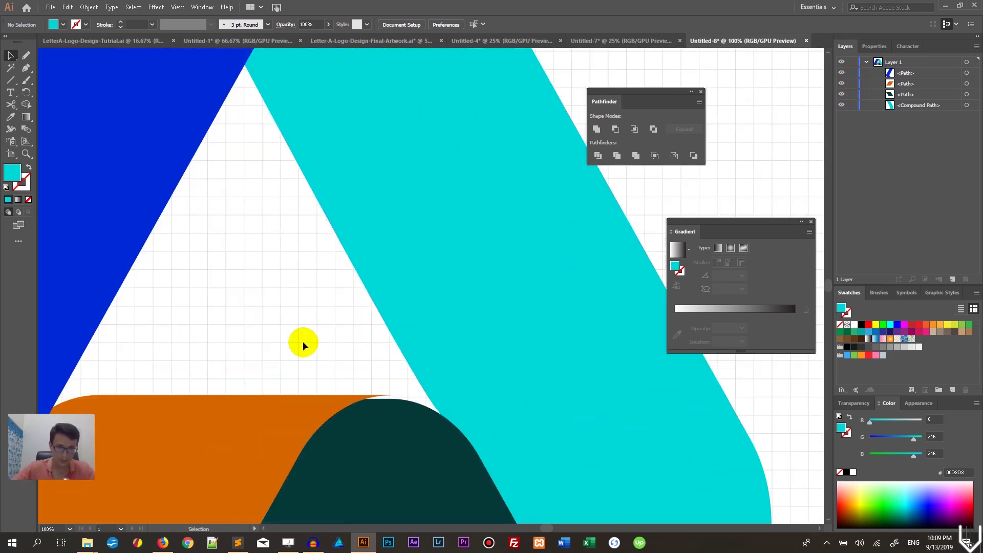
{"action": "left_click", "coordinate": [228, 369]}
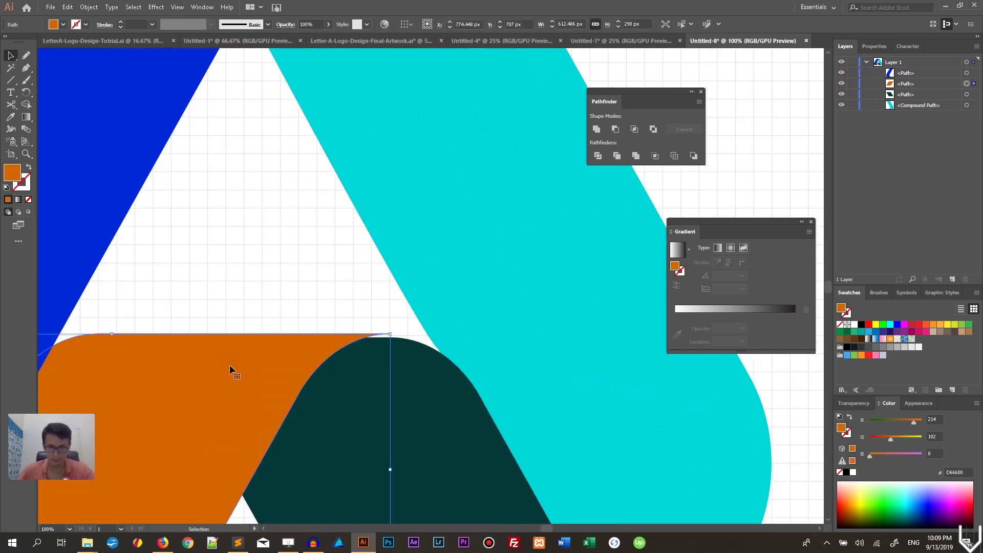
{"action": "key", "text": "Down"}
{"action": "key", "text": "Down"}
{"action": "key", "text": "Down"}
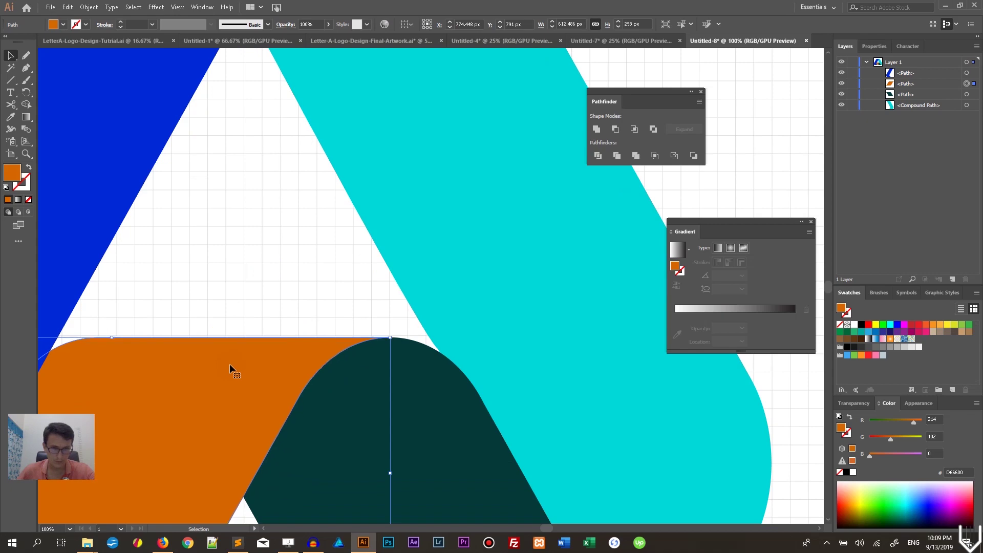
{"action": "left_click", "coordinate": [266, 299]}
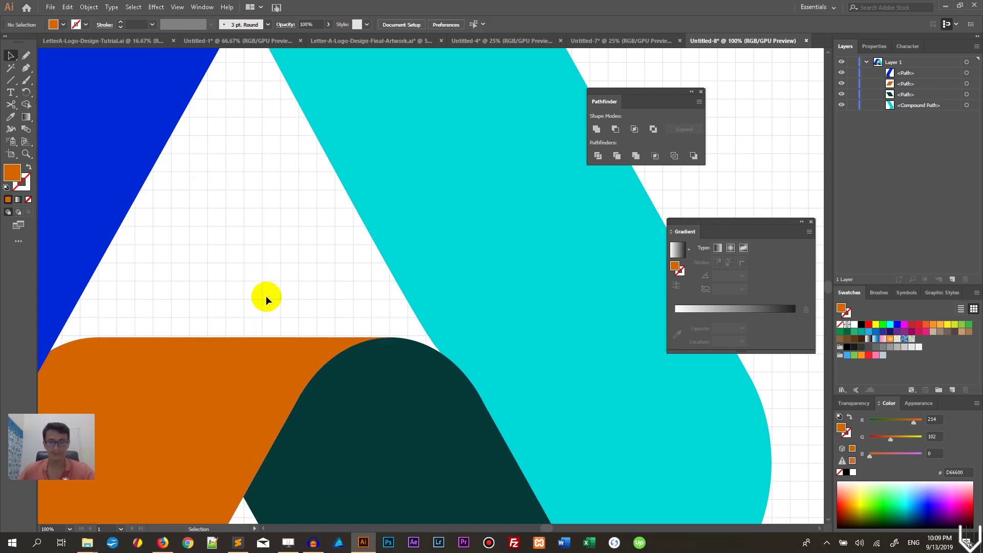
{"action": "key", "text": "ctrl+0"}
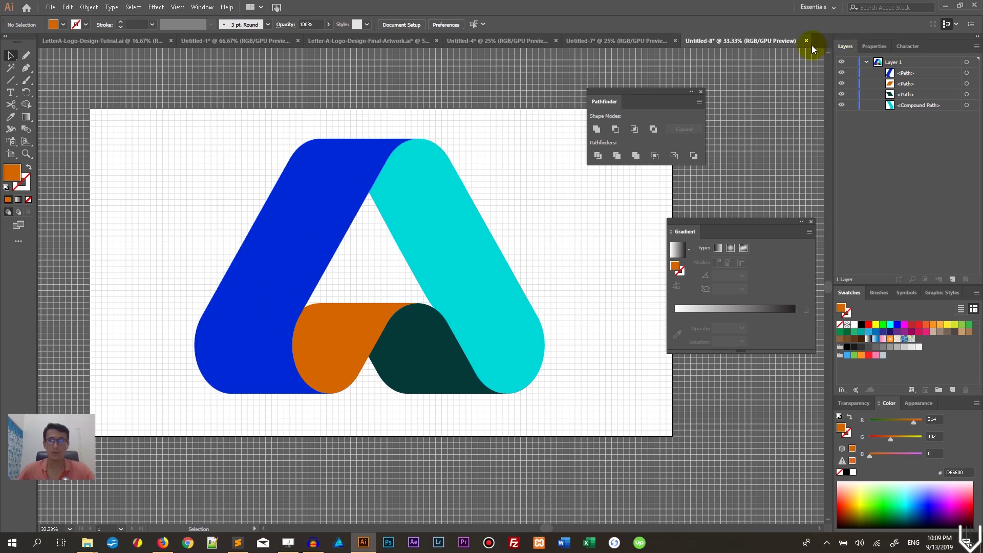
Paste the gradient A from Untitled-7 into Untitled-8, scaled to 438 × 342 px at top left
{"action": "left_click", "coordinate": [619, 41]}
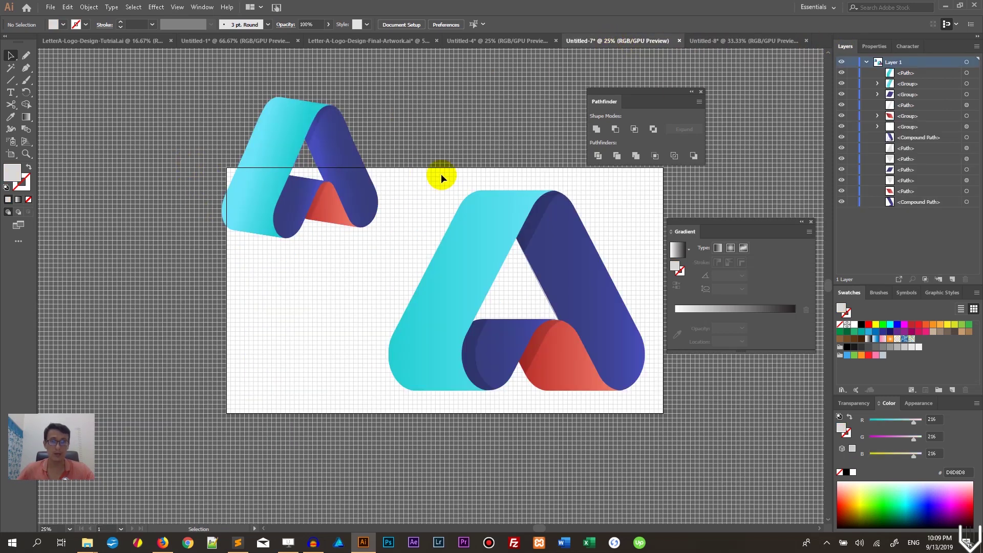
{"action": "left_click_drag", "start_coordinate": [636, 423], "coordinate": [660, 309]}
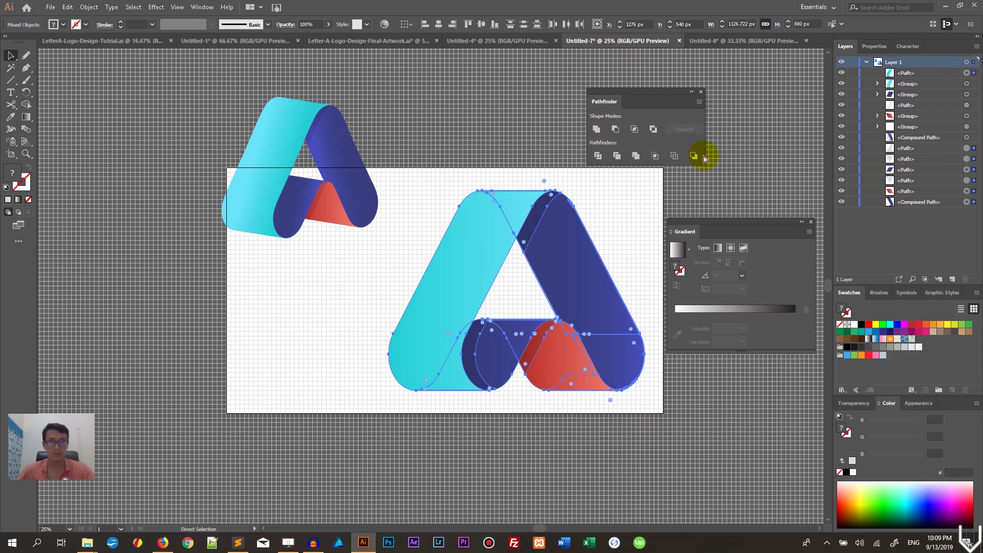
{"action": "left_click", "coordinate": [727, 42]}
{"action": "key", "text": "ctrl+v"}
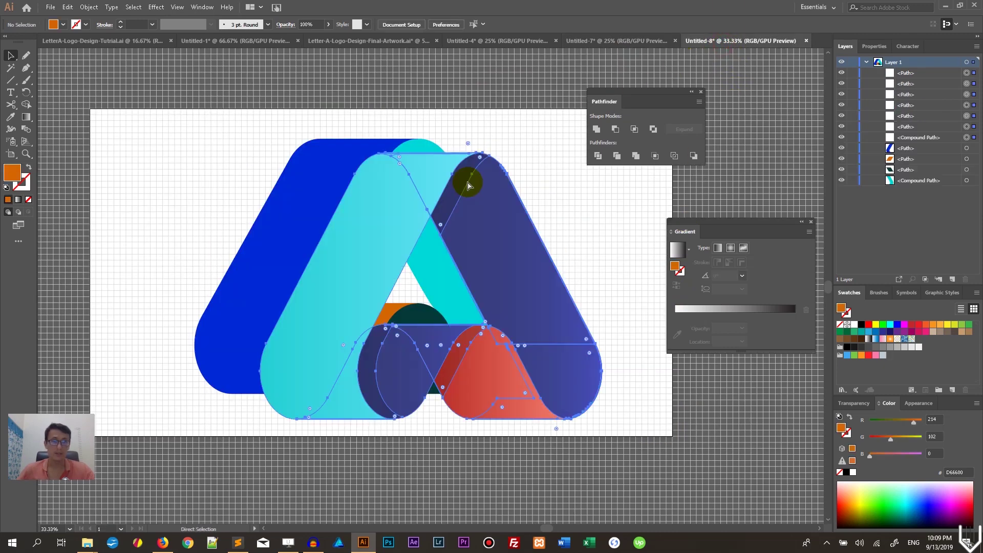
{"action": "left_click_drag", "start_coordinate": [406, 205], "coordinate": [92, 46]}
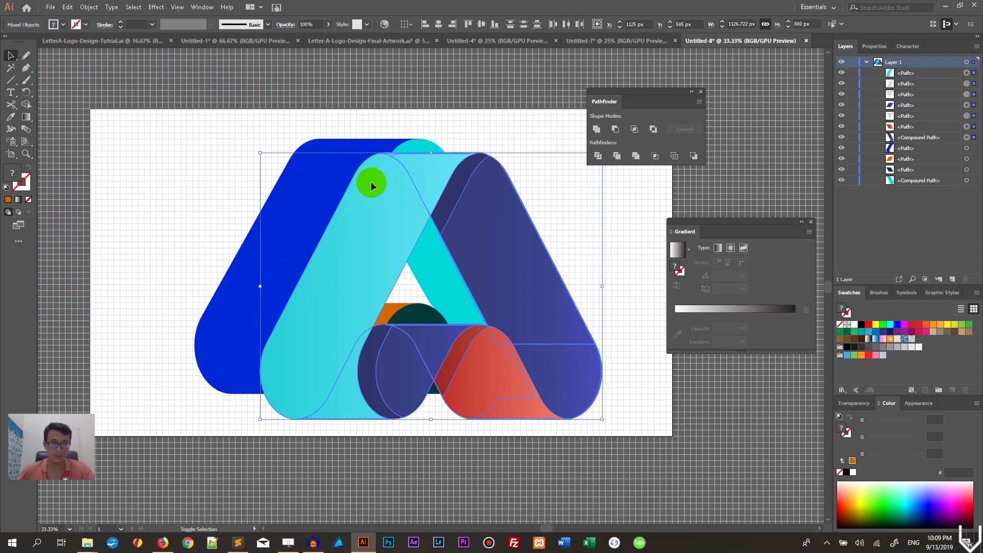
{"action": "left_click_drag", "start_coordinate": [260, 152], "coordinate": [149, 126]}
{"action": "left_click", "coordinate": [344, 174]}
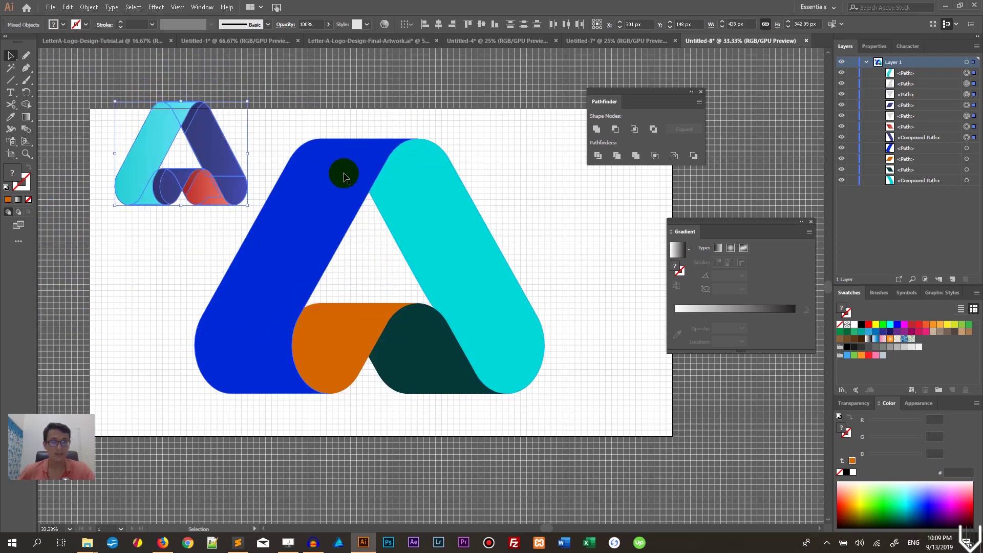
{"action": "left_click", "coordinate": [11, 117]}
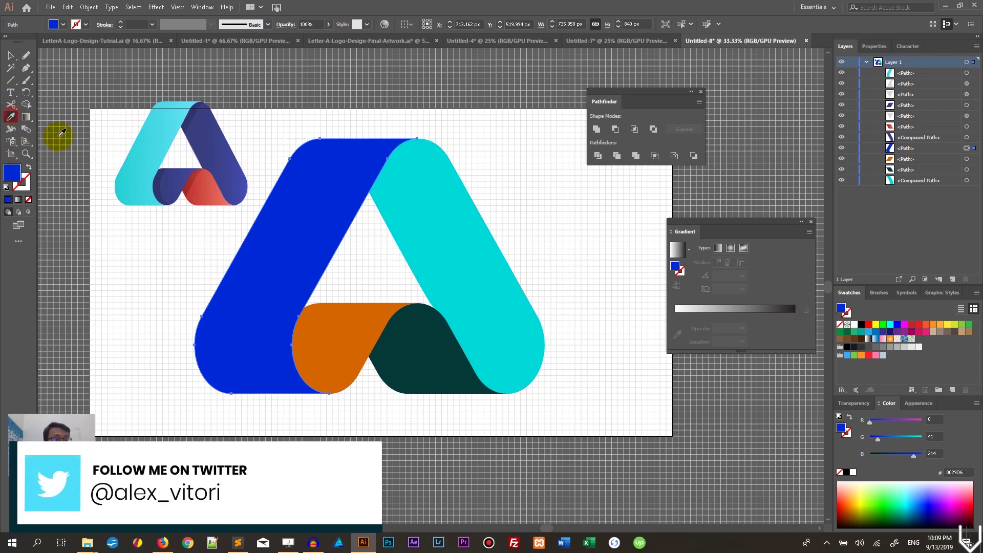
Sample the small A's cyan gradient onto the left leg and set its right stop to 6AE4F9
{"action": "left_click", "coordinate": [139, 148]}
{"action": "left_click", "coordinate": [10, 55]}
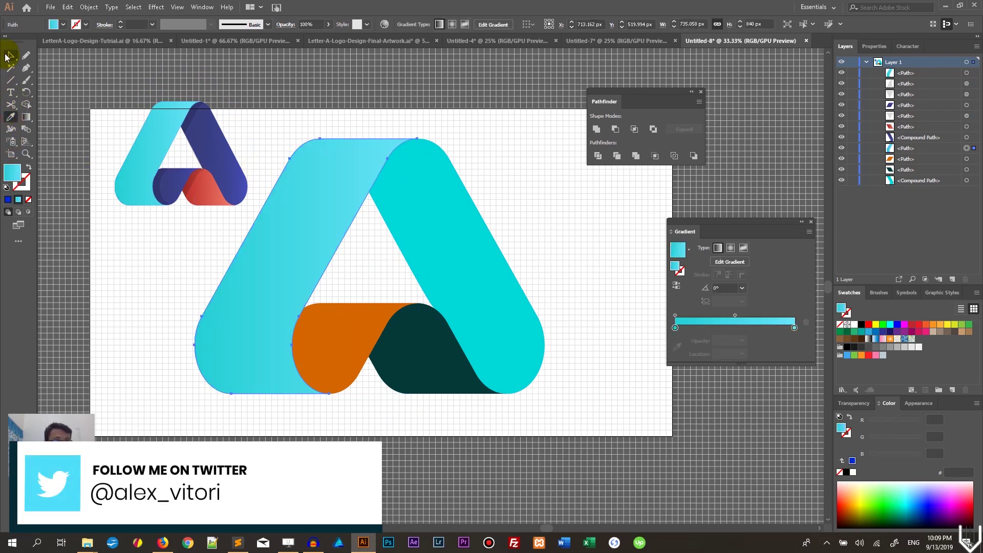
{"action": "double_click", "coordinate": [675, 327]}
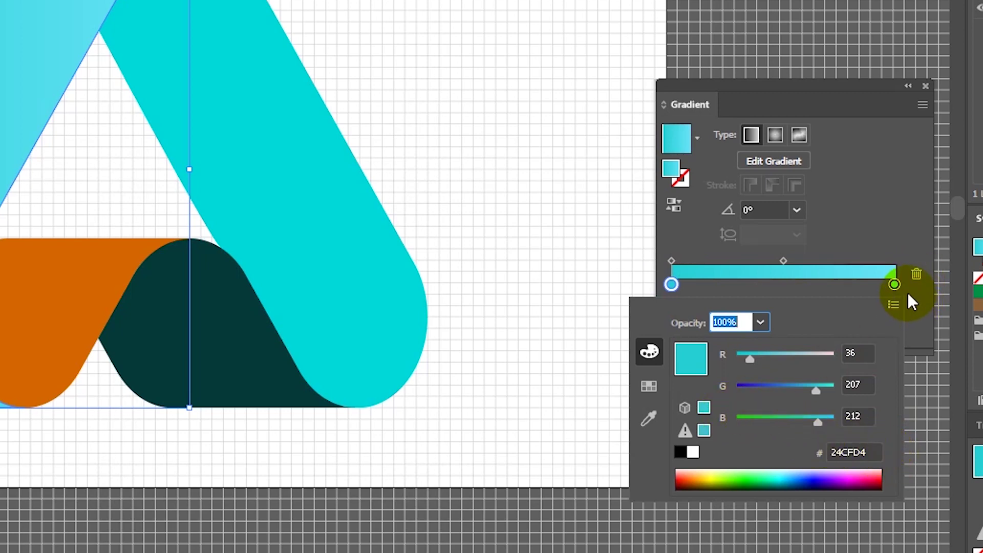
{"action": "double_click", "coordinate": [894, 285]}
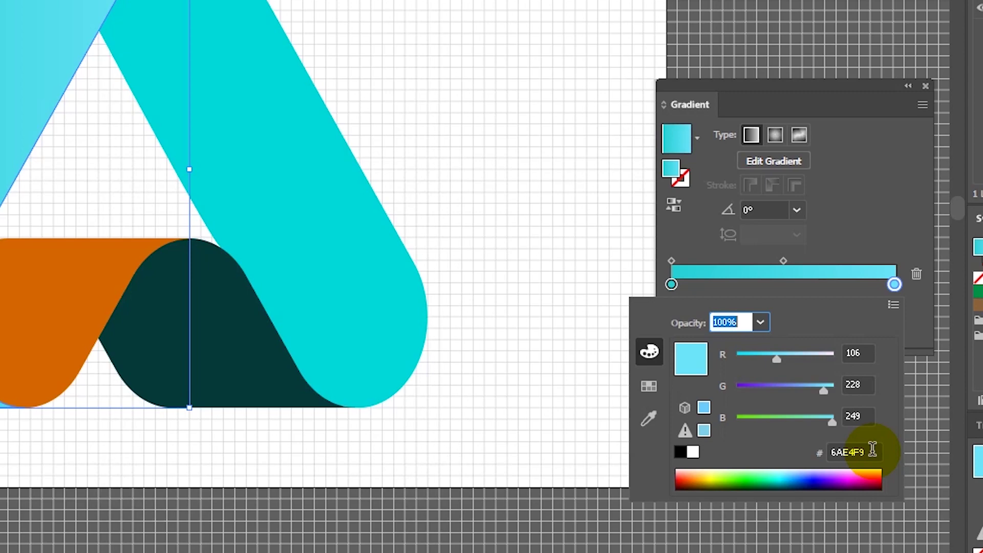
{"action": "left_click", "coordinate": [280, 194]}
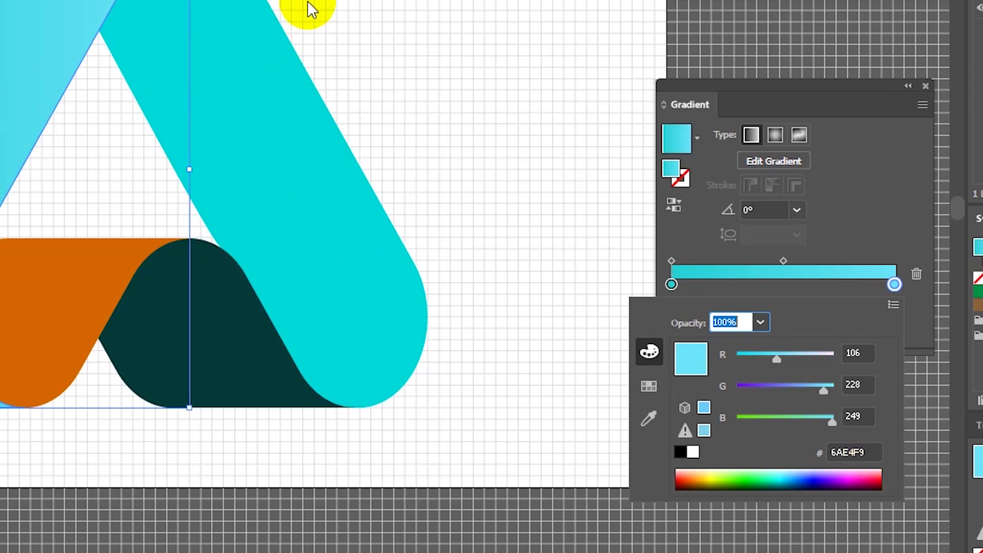
{"action": "left_click", "coordinate": [265, 95]}
Give the large A's right leg and left loop the small A's dark-blue gradient
{"action": "left_click", "coordinate": [187, 128]}
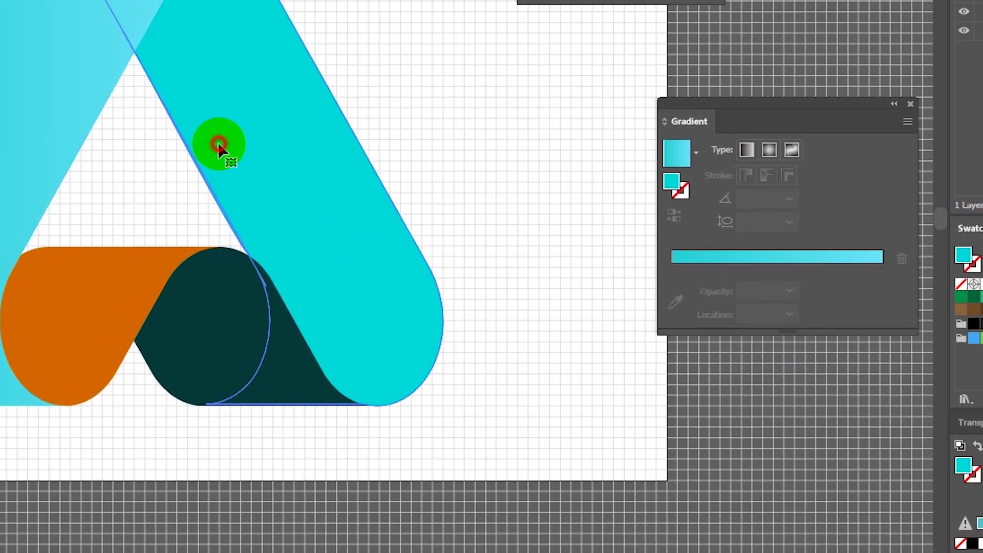
{"action": "left_click", "coordinate": [73, 240]}
{"action": "left_click", "coordinate": [73, 264]}
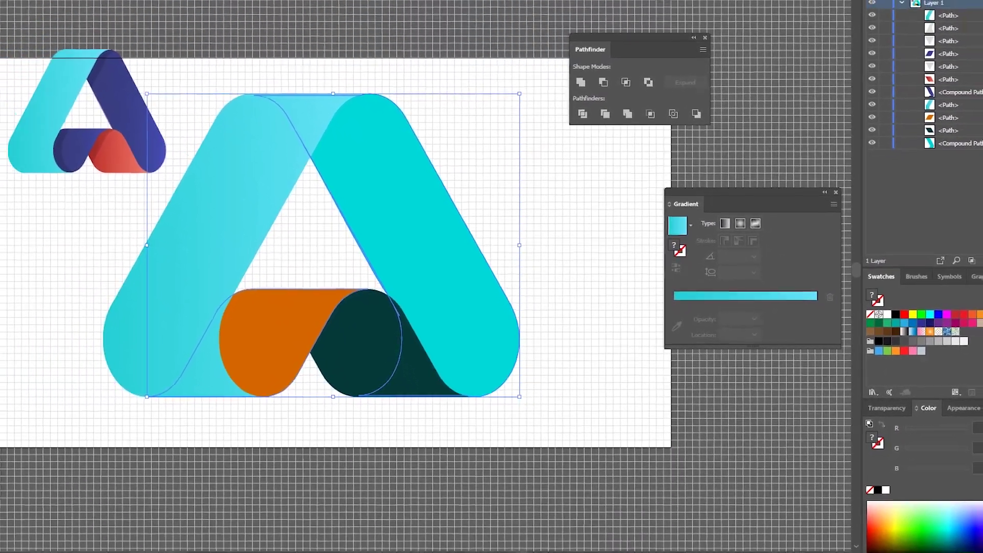
{"action": "key", "text": "i"}
{"action": "left_click", "coordinate": [188, 108]}
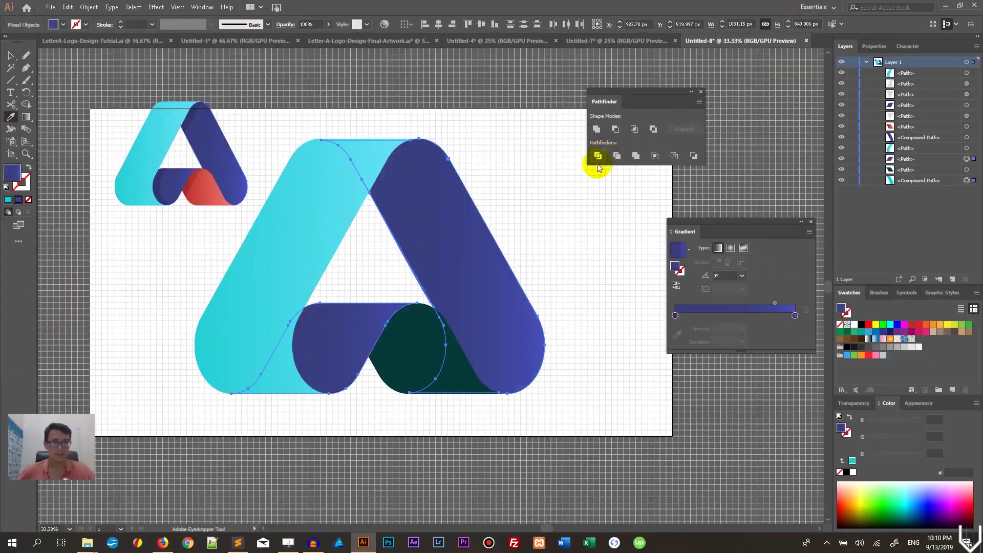
{"action": "left_click", "coordinate": [10, 55]}
Give the large A's right loop the small A's red gradient
{"action": "left_click", "coordinate": [467, 368]}
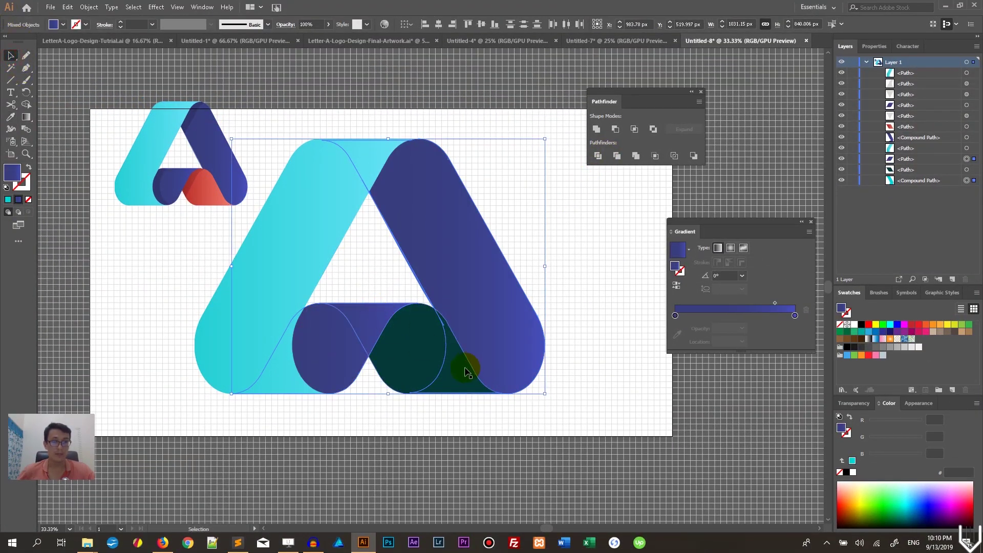
{"action": "left_click", "coordinate": [432, 368]}
{"action": "left_click", "coordinate": [10, 117]}
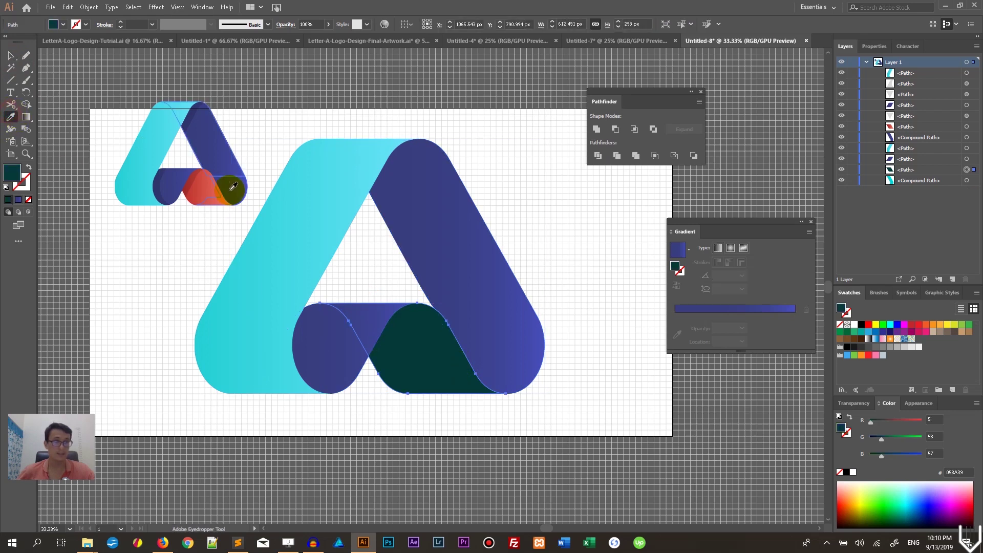
{"action": "left_click", "coordinate": [199, 186]}
{"action": "left_click", "coordinate": [10, 55]}
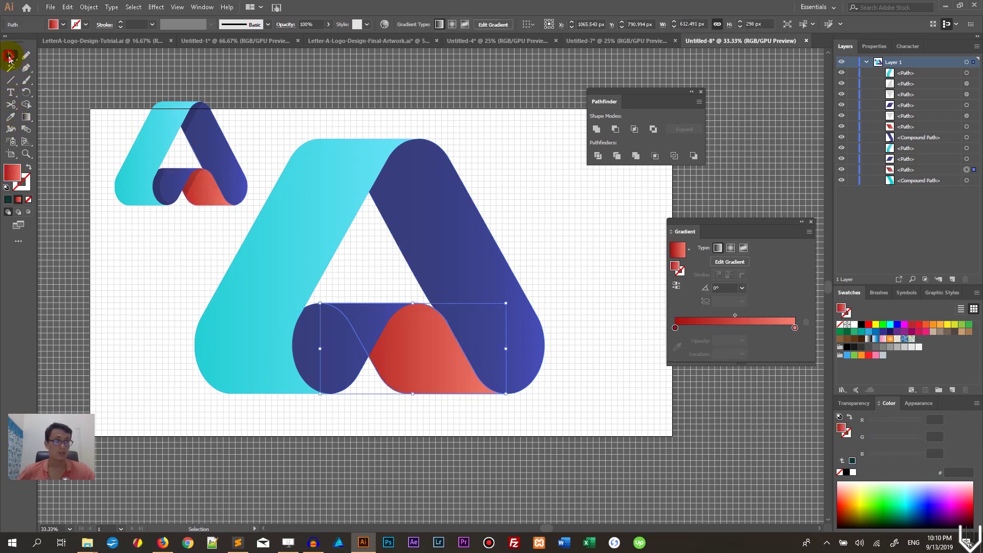
{"action": "left_click", "coordinate": [498, 193]}
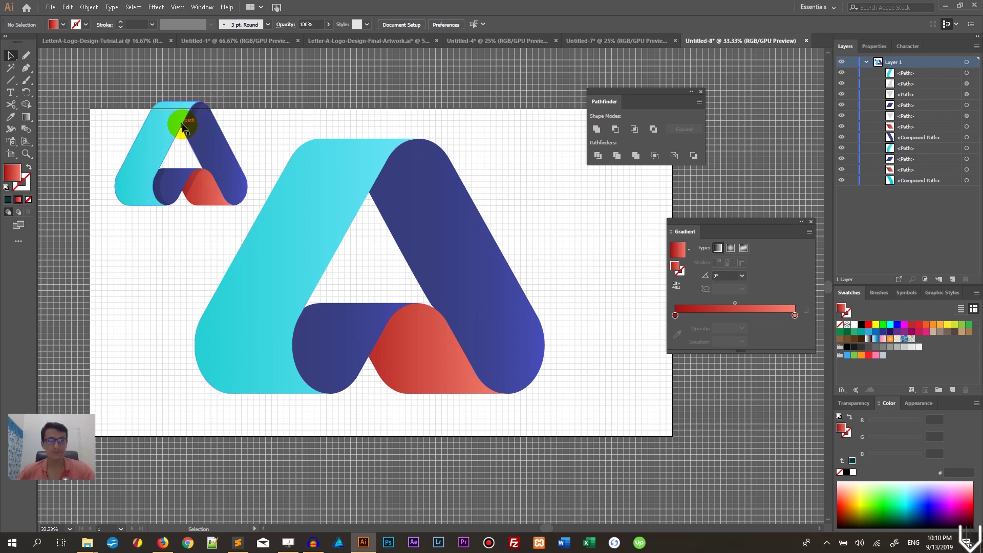
Duplicate the cyan left leg, select the copy with the dark-blue leg, and switch to Outline view
{"action": "left_click", "coordinate": [323, 241]}
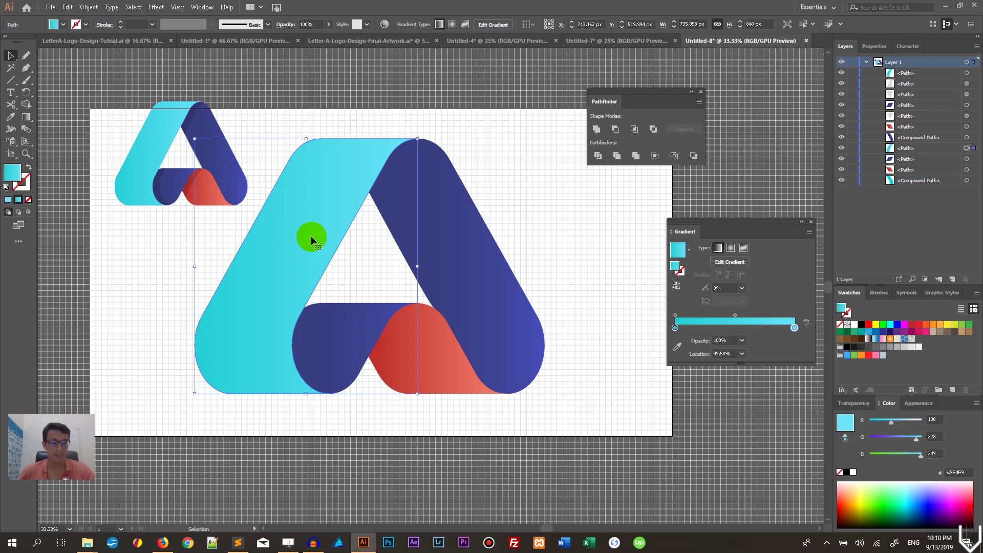
{"action": "left_click_drag", "start_coordinate": [318, 229], "coordinate": [340, 228]}
{"action": "left_click", "coordinate": [457, 224]}
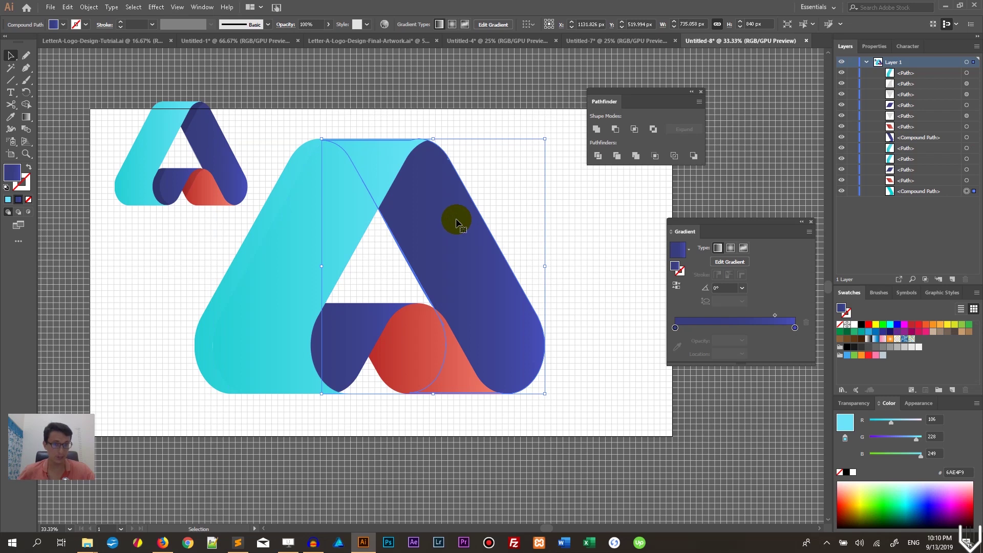
{"action": "key", "text": "a"}
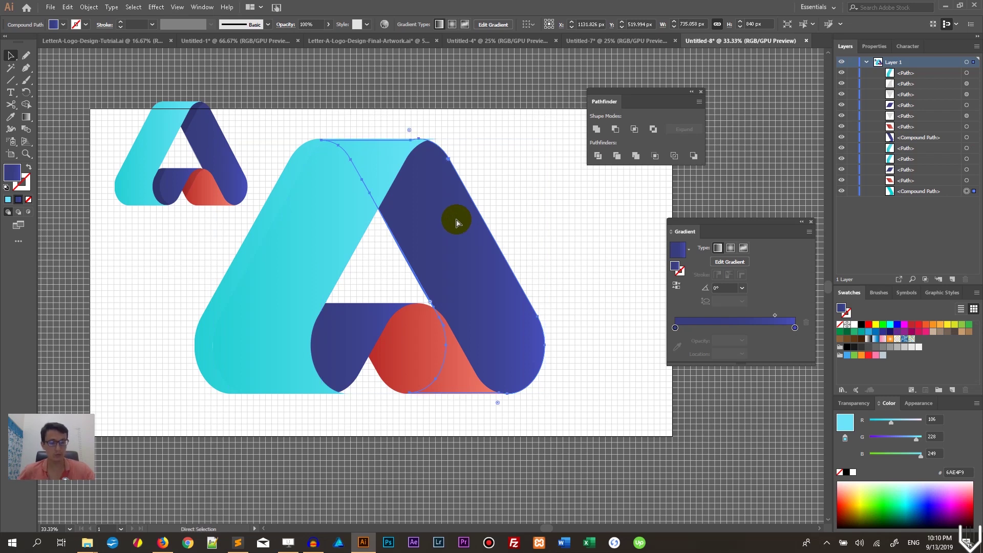
{"action": "key", "text": "v"}
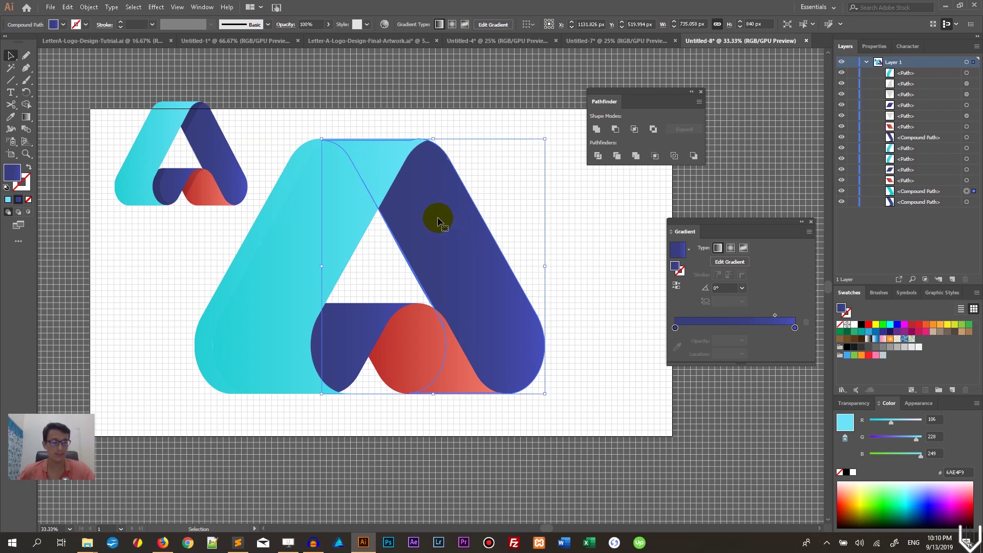
{"action": "left_click", "coordinate": [357, 214], "text": "shift"}
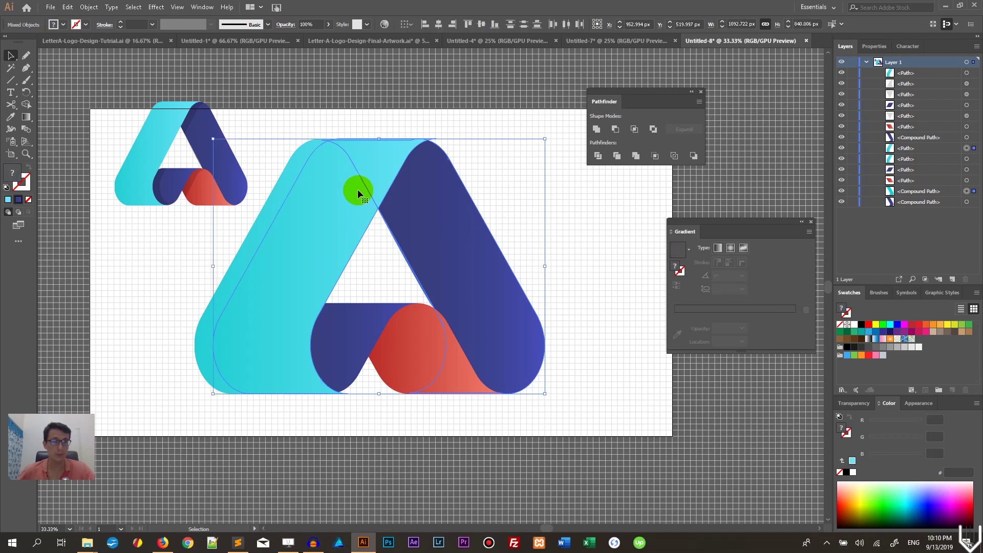
{"action": "key", "text": "ctrl+y"}
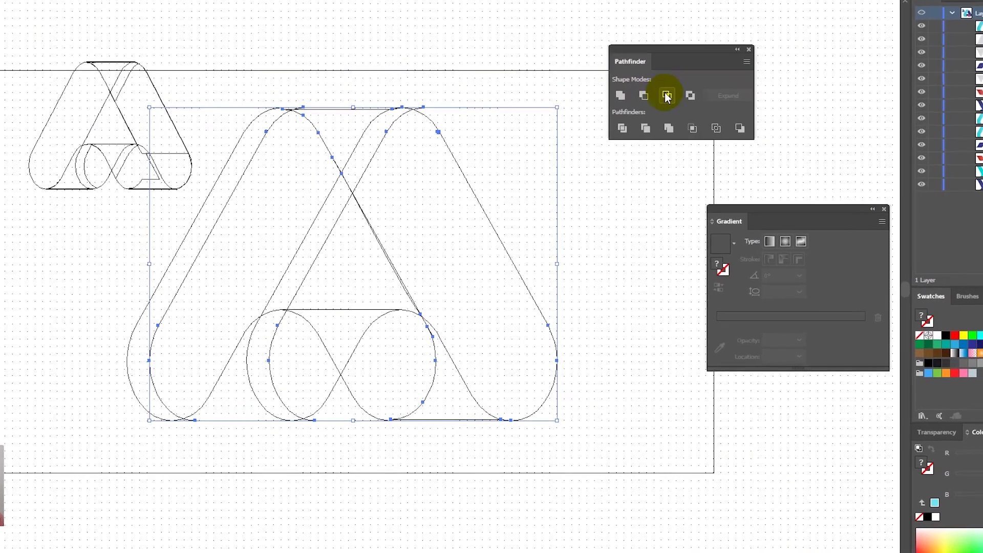
Intersect the two legs into a cyan apex fold piece and send it back one level
{"action": "left_click", "coordinate": [666, 96]}
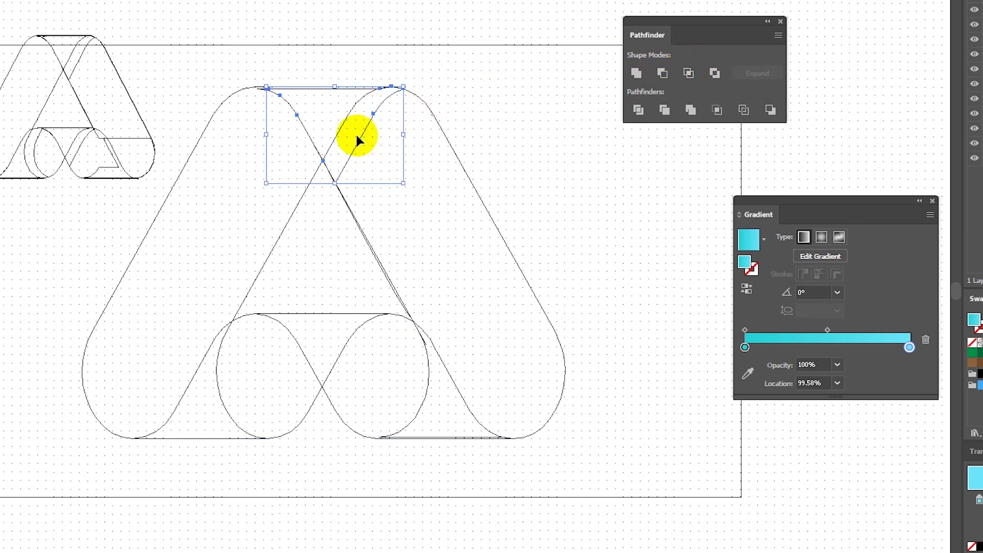
{"action": "key", "text": "a"}
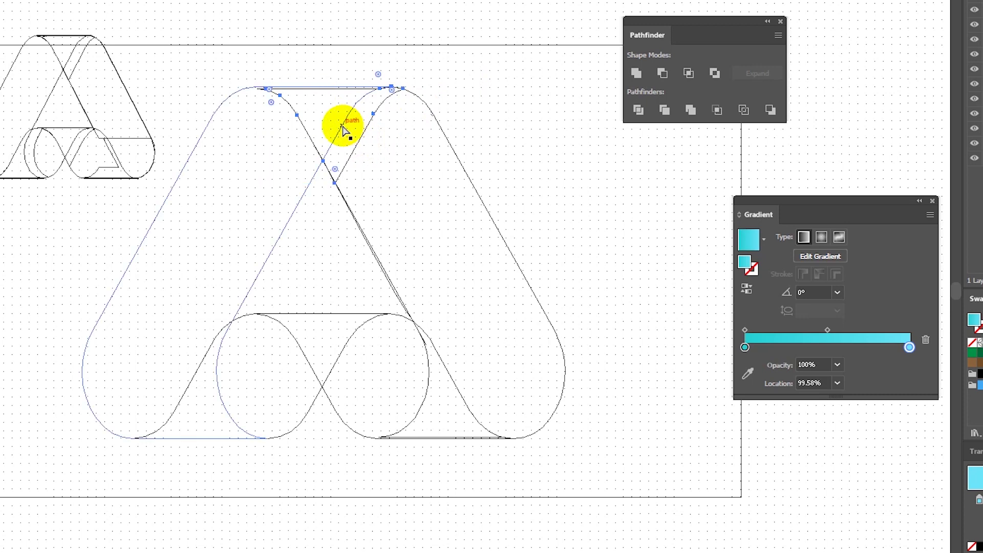
{"action": "key", "text": "ctrl+y"}
{"action": "key", "text": "v"}
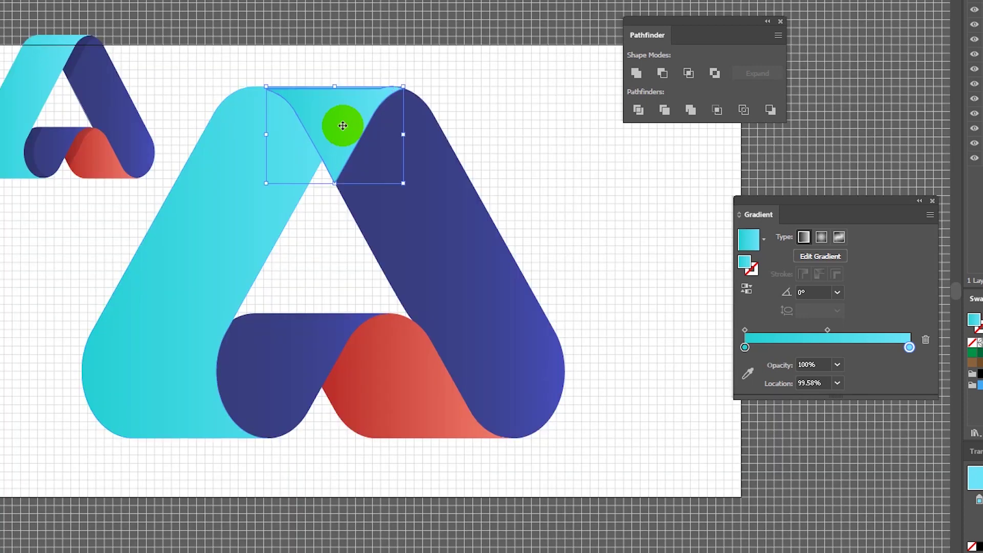
{"action": "left_click", "coordinate": [279, 109]}
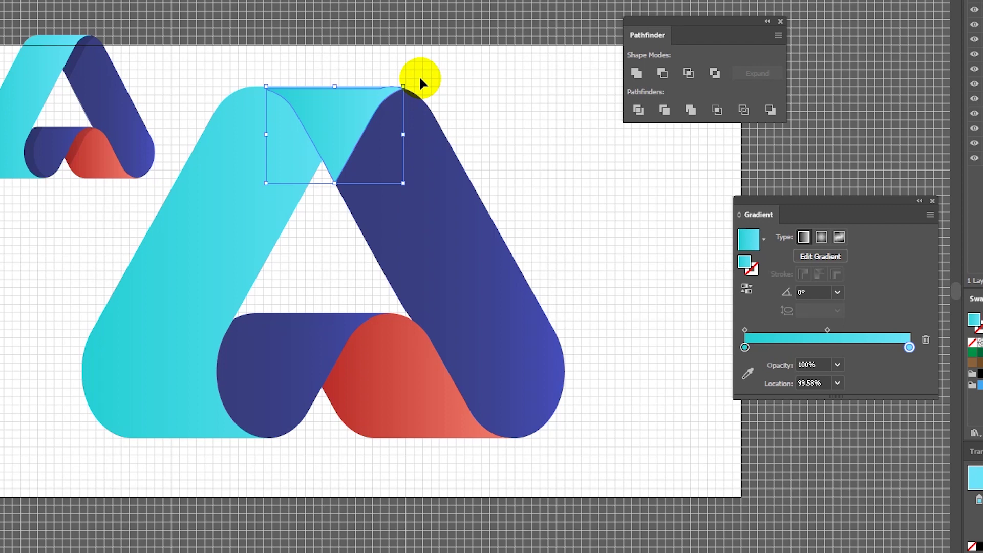
{"action": "key", "text": "a"}
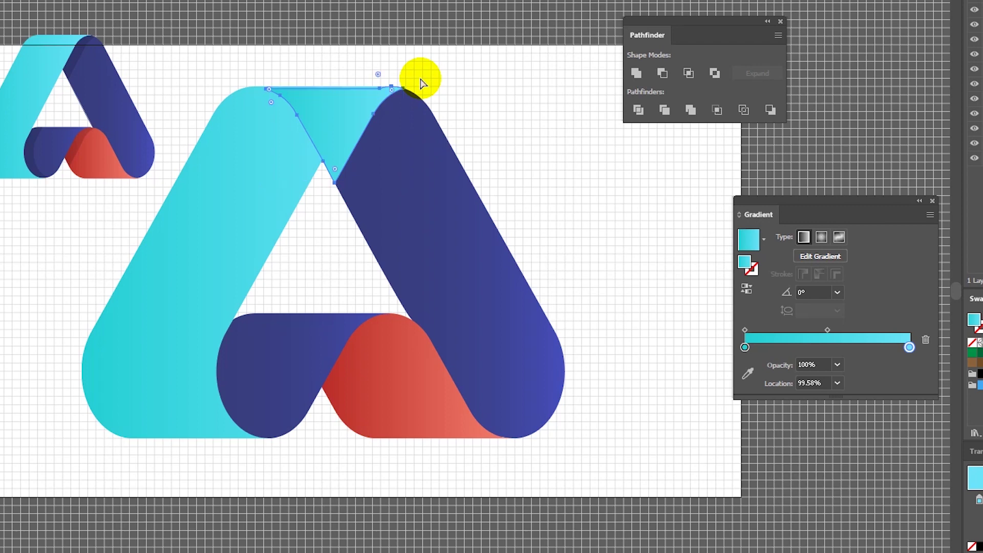
{"action": "key", "text": "v"}
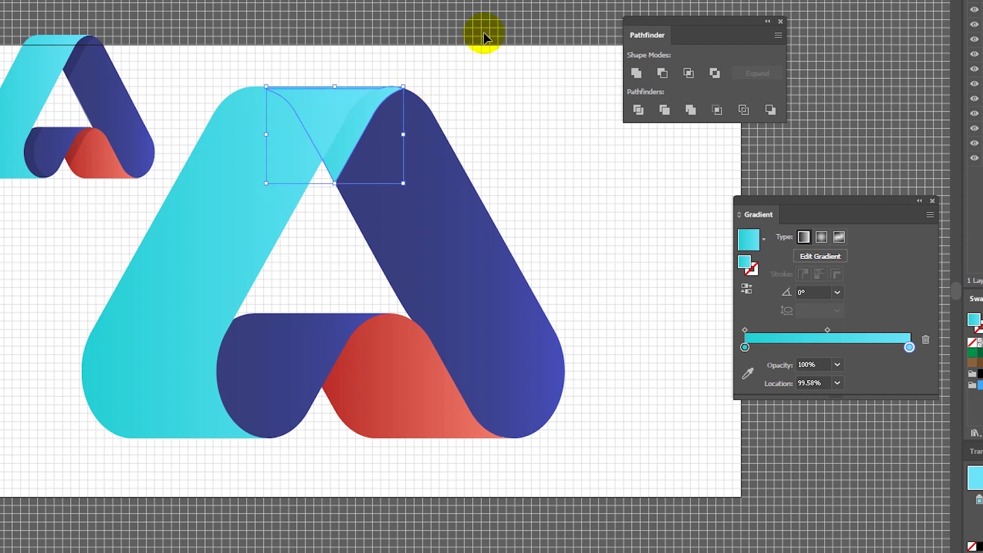
{"action": "key", "text": "ctrl+bracketleft"}
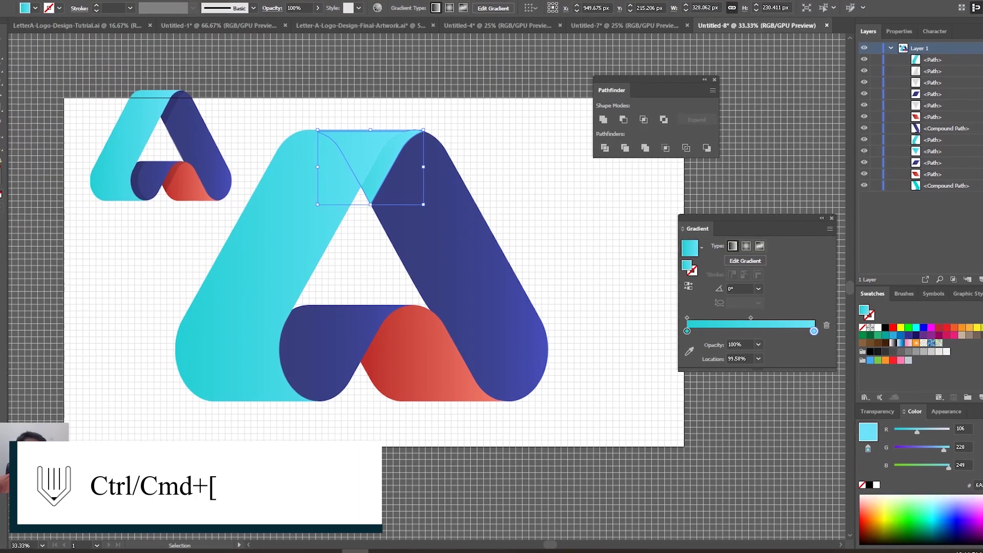
Set the apex fold piece's gradient end stop to light grey #D8D8D8
{"action": "double_click", "coordinate": [0, 173]}
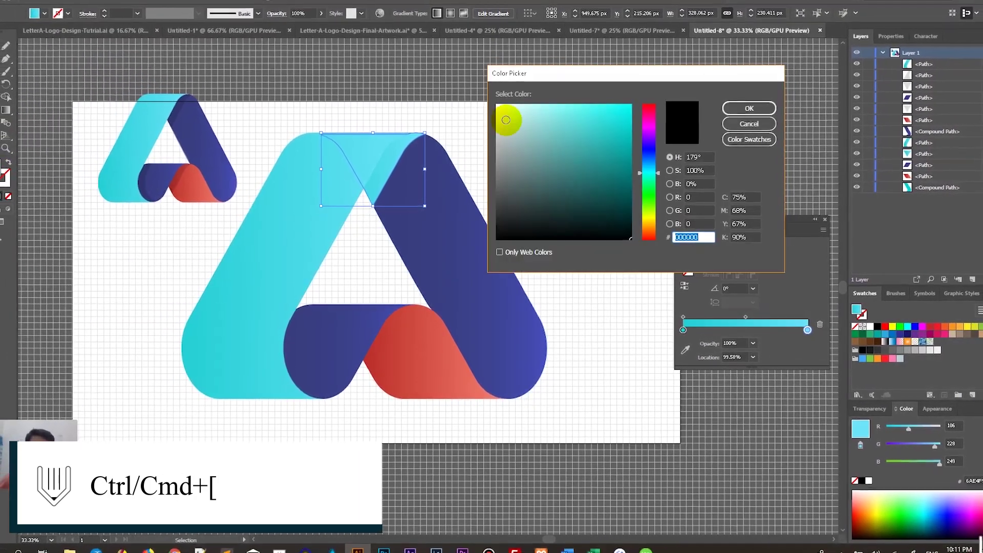
{"action": "left_click", "coordinate": [496, 123]}
{"action": "left_click", "coordinate": [745, 111]}
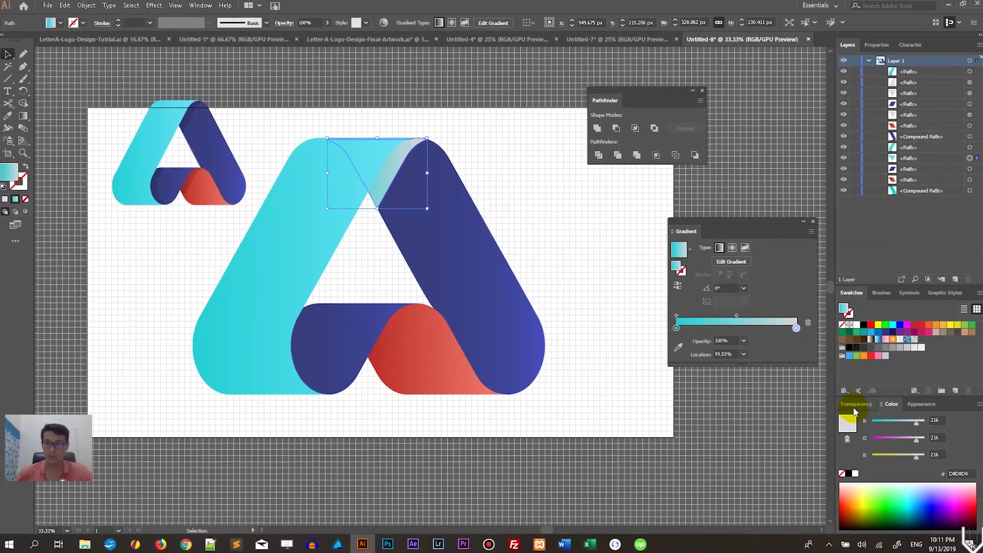
Set the fold piece's blending mode to Multiply in the Transparency panel
{"action": "left_click", "coordinate": [855, 405]}
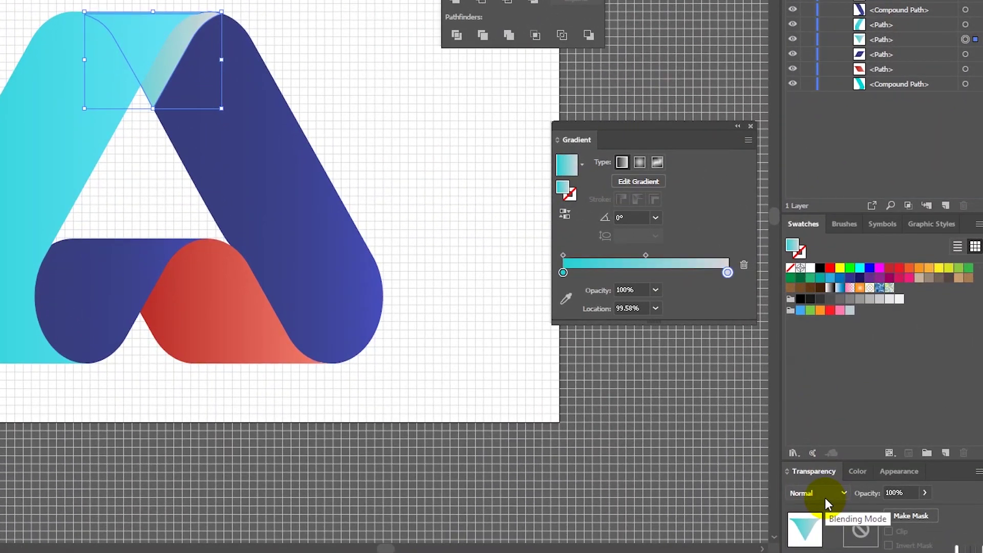
{"action": "left_click", "coordinate": [204, 7]}
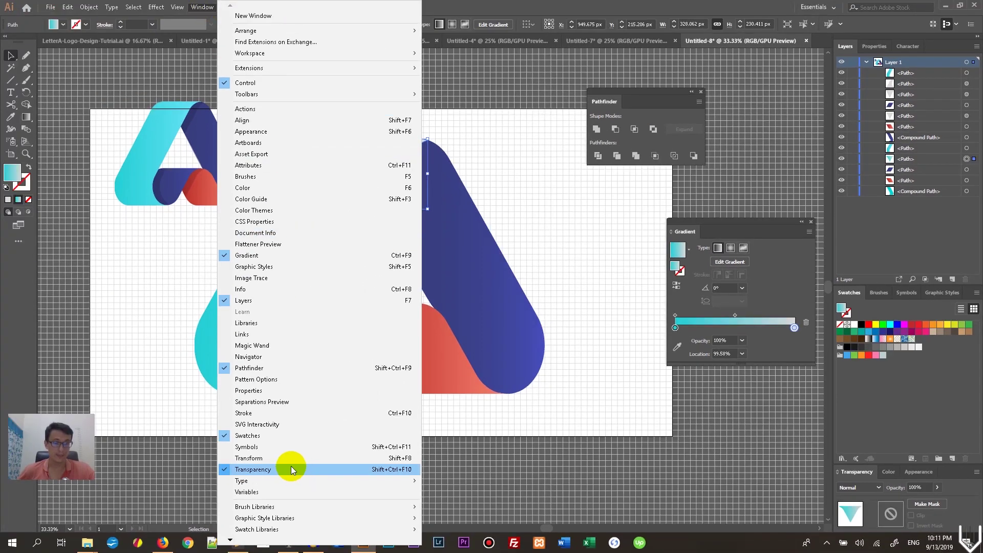
{"action": "left_click", "coordinate": [851, 473]}
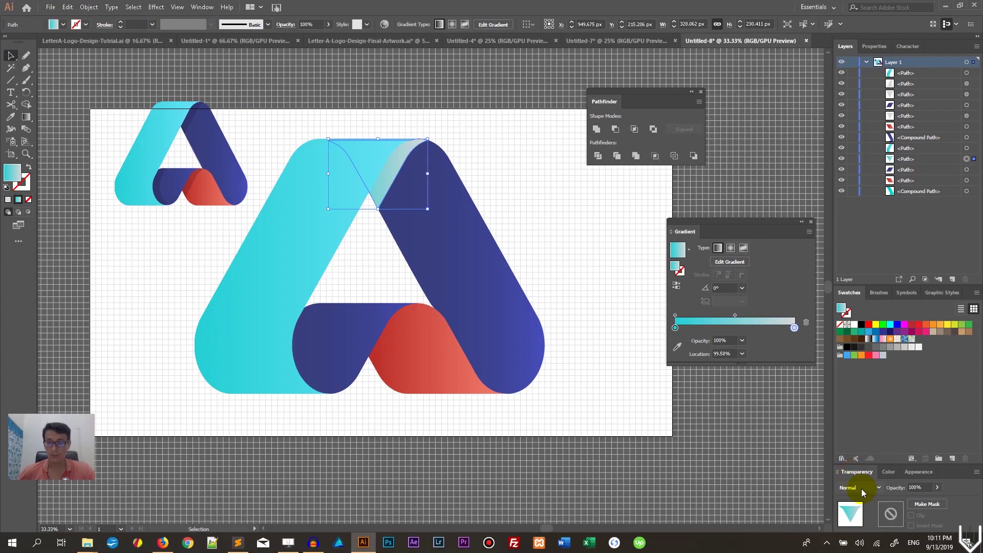
{"action": "left_click", "coordinate": [861, 488]}
{"action": "left_click", "coordinate": [864, 321]}
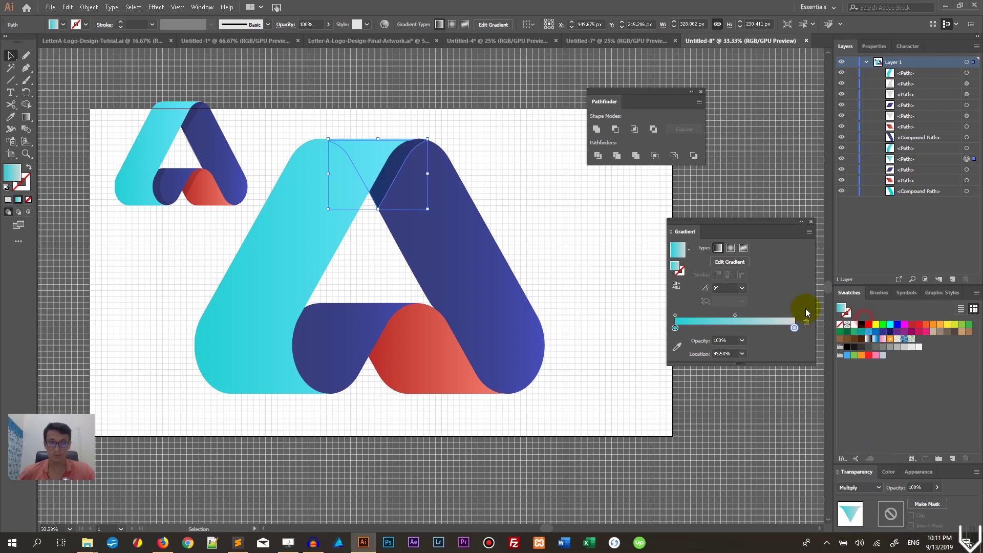
{"action": "left_click", "coordinate": [533, 196]}
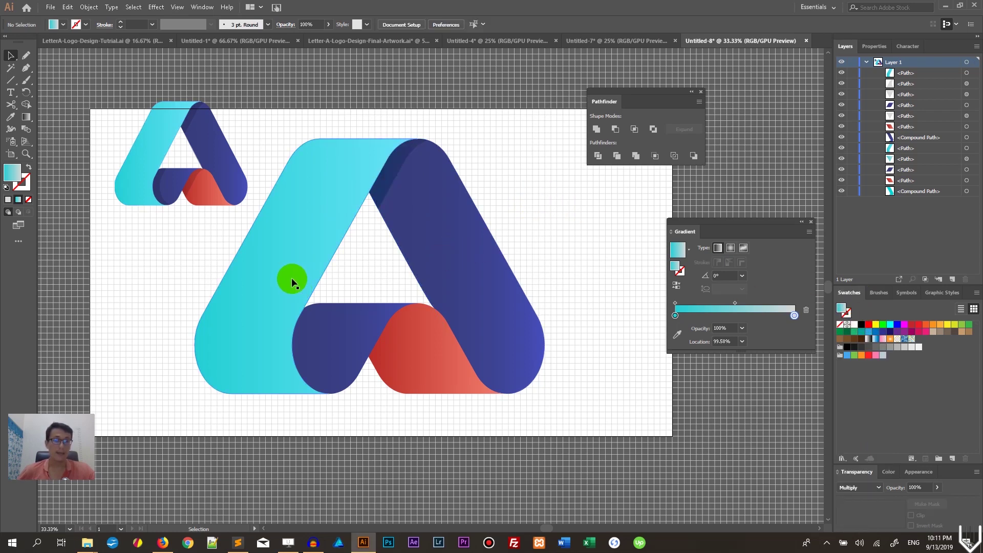
Move the cyan shape over the lower-left fold, intersect it with the dark-blue band, and send it back one level
{"action": "left_click_drag", "start_coordinate": [292, 277], "coordinate": [309, 282]}
{"action": "left_click", "coordinate": [353, 324]}
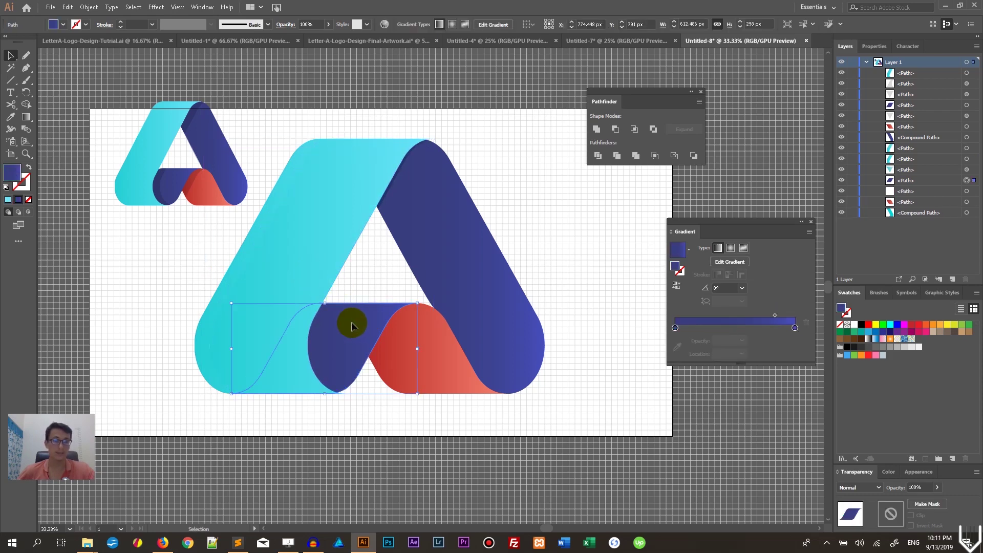
{"action": "key", "text": "v"}
{"action": "left_click", "coordinate": [334, 272], "text": "shift"}
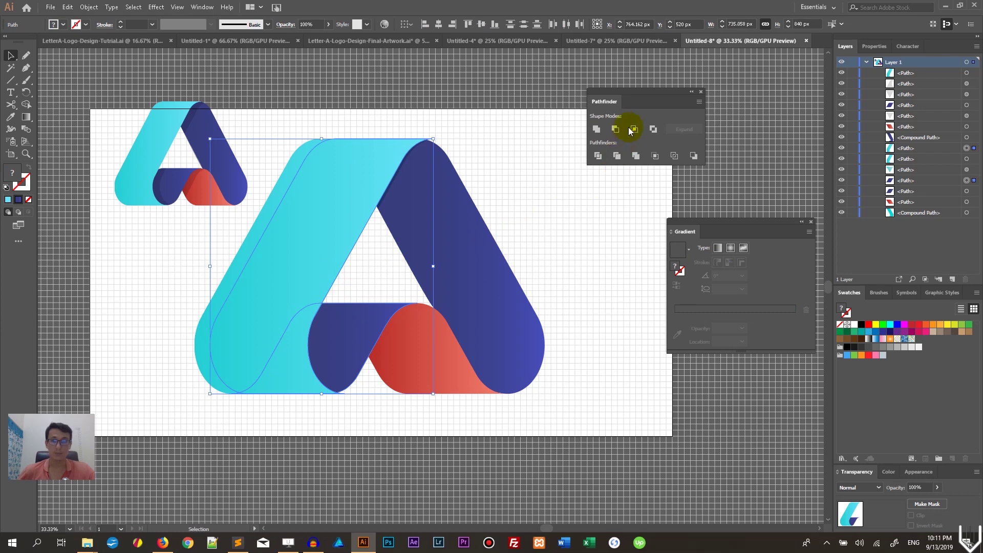
{"action": "left_click", "coordinate": [634, 129]}
{"action": "key", "text": "a"}
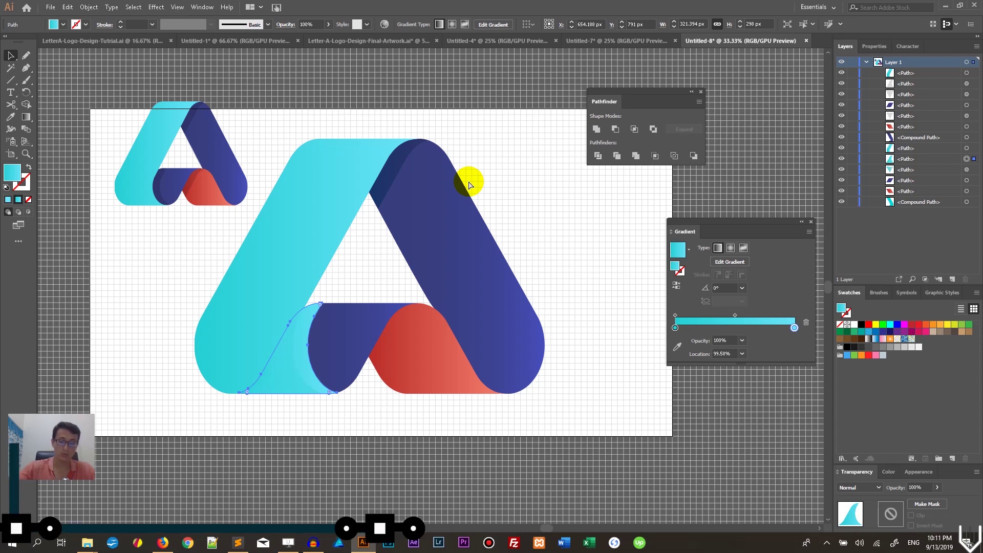
{"action": "key", "text": "v"}
{"action": "key", "text": "ctrl+bracketleft"}
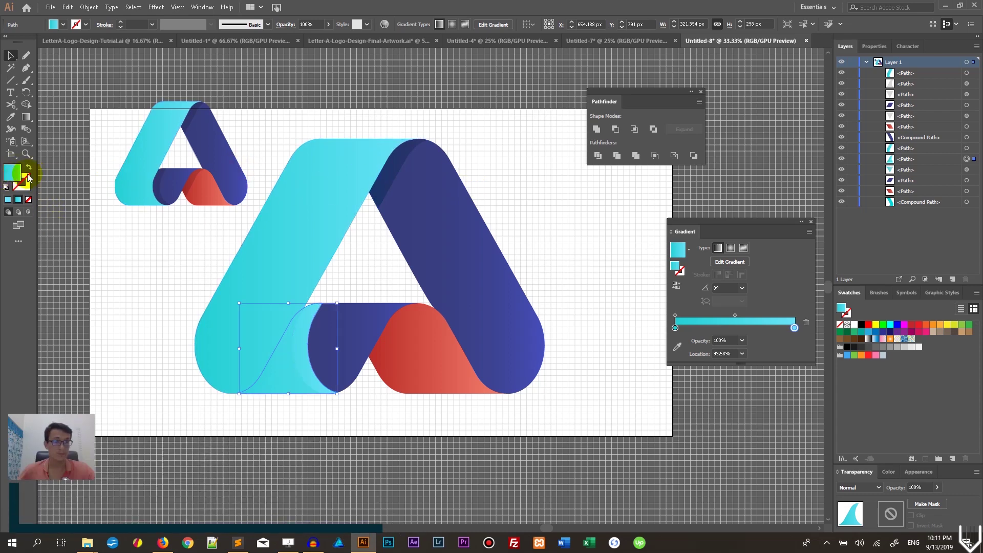
Copy the top fold's Multiply shadow onto the lower fold piece and duplicate the dark-blue band
{"action": "left_click", "coordinate": [9, 119]}
{"action": "left_click", "coordinate": [376, 177]}
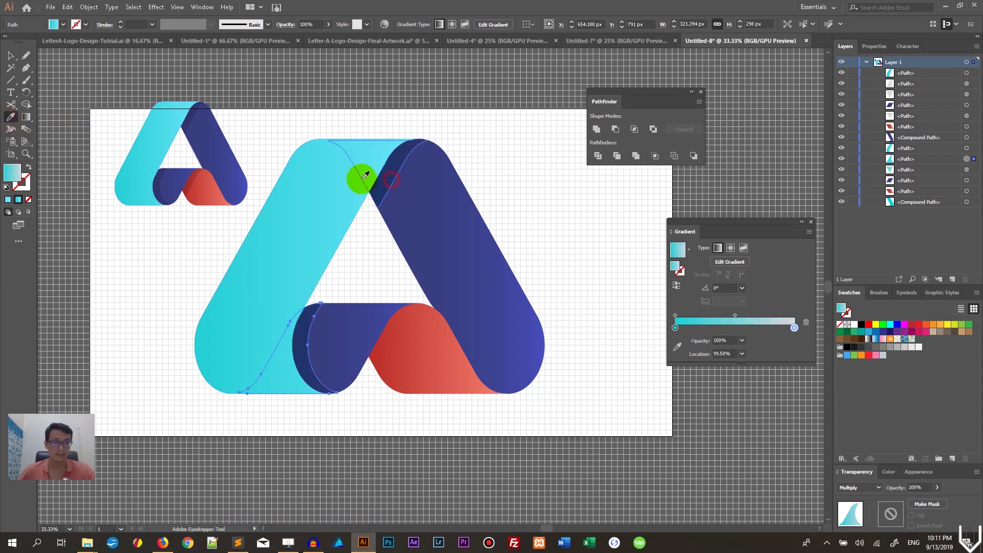
{"action": "left_click", "coordinate": [11, 55]}
{"action": "left_click", "coordinate": [105, 139]}
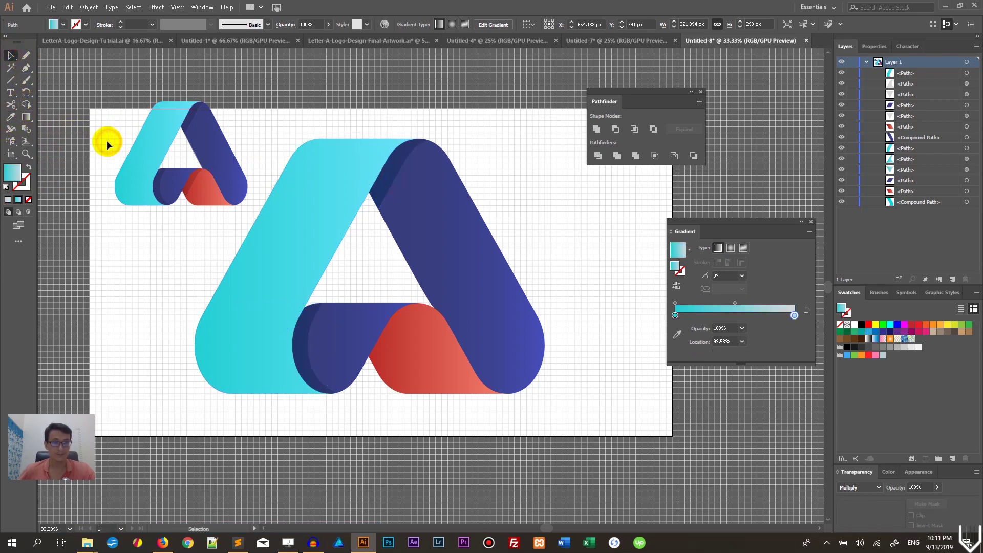
{"action": "left_click_drag", "start_coordinate": [367, 352], "coordinate": [384, 336]}
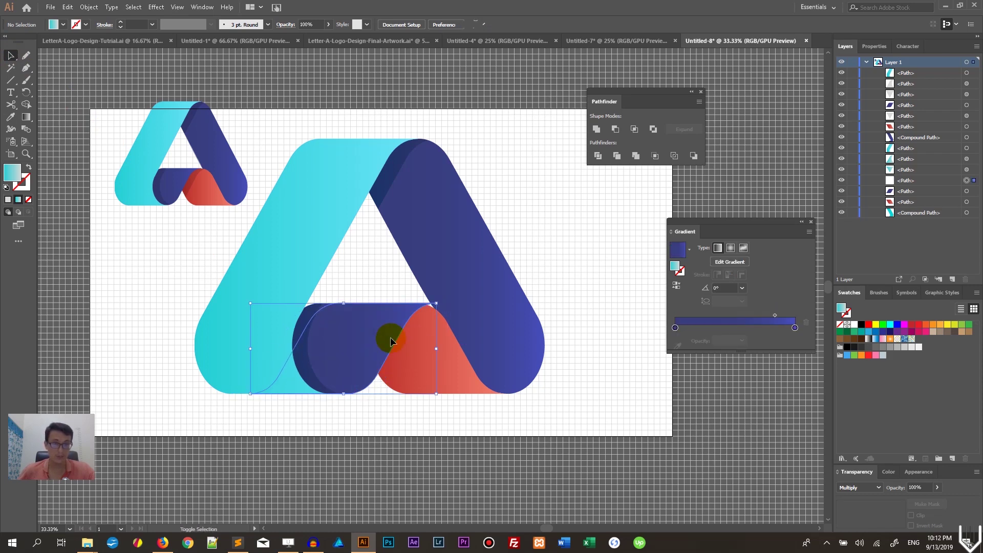
Paste a red shape copy in front, intersect it with the dark-blue copy, and send it back one level
{"action": "left_click", "coordinate": [428, 357]}
{"action": "key", "text": "a"}
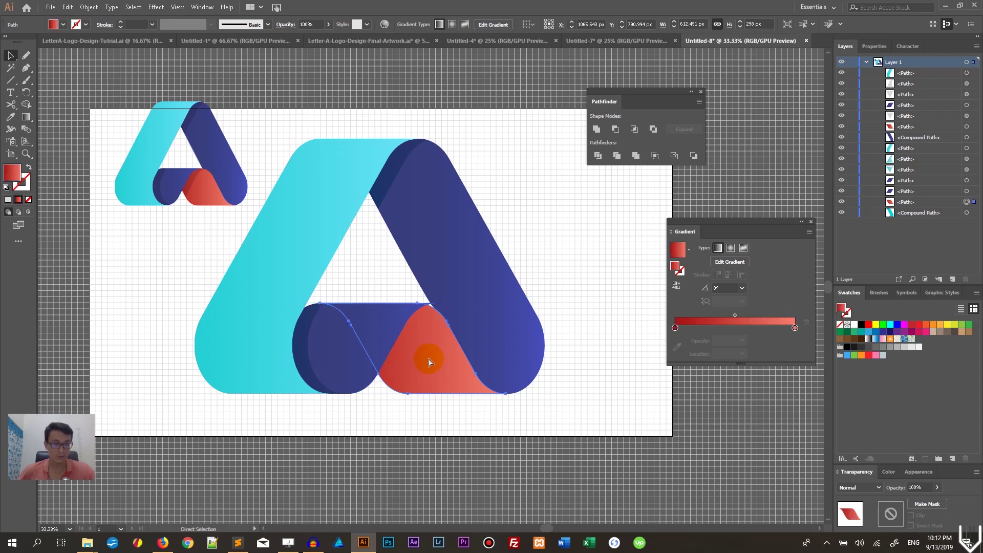
{"action": "key", "text": "ctrl+c"}
{"action": "key", "text": "ctrl+f"}
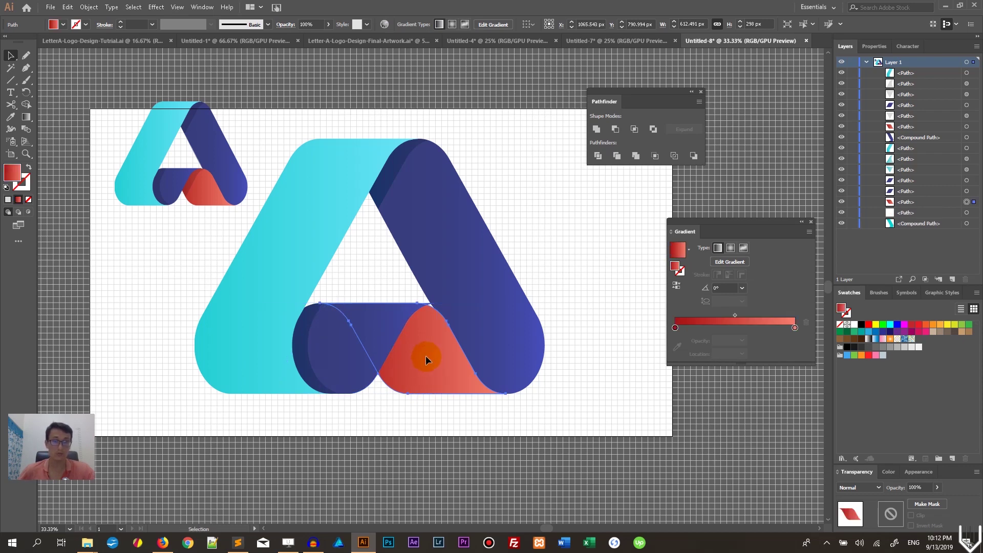
{"action": "key", "text": "v"}
{"action": "left_click", "coordinate": [384, 333], "text": "shift"}
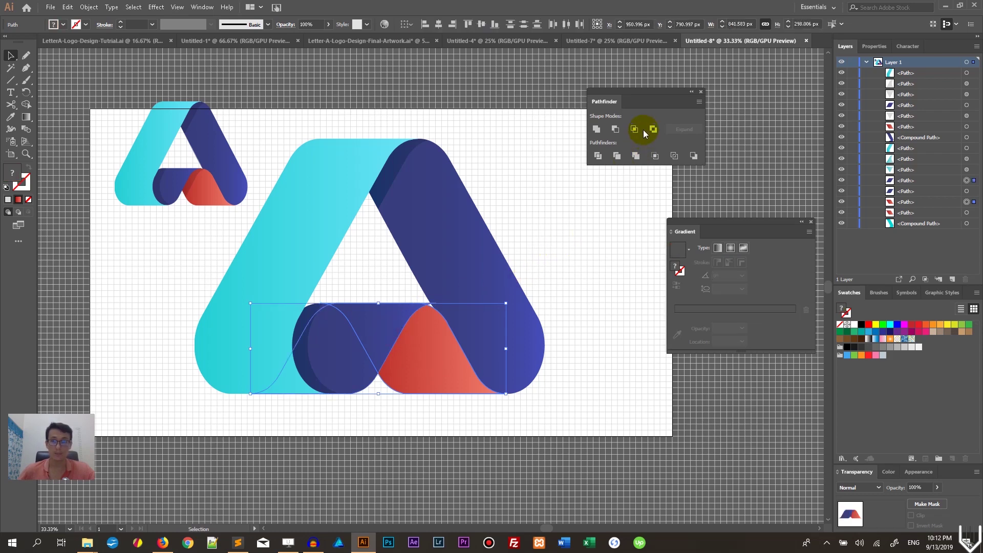
{"action": "left_click", "coordinate": [634, 129]}
{"action": "key", "text": "a"}
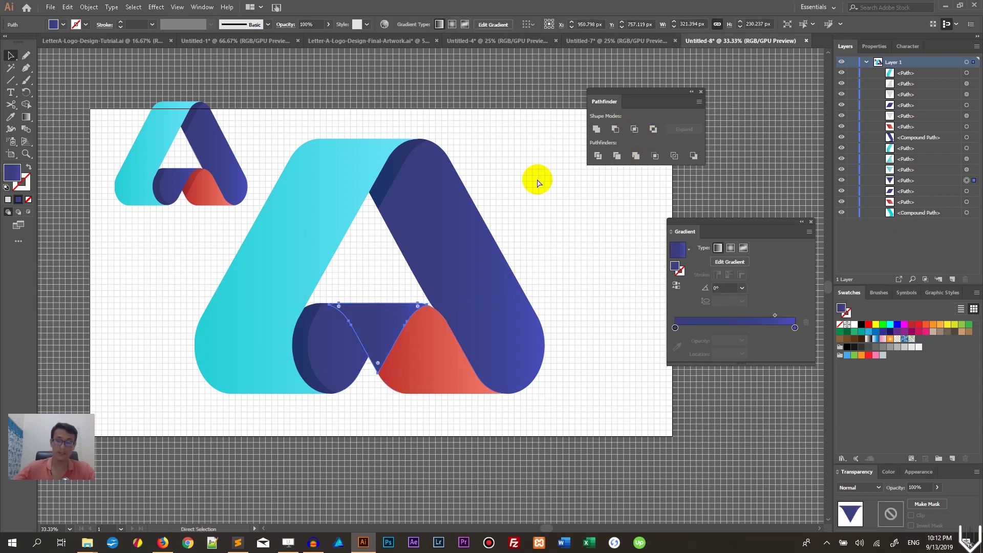
{"action": "key", "text": "ctrl+["}
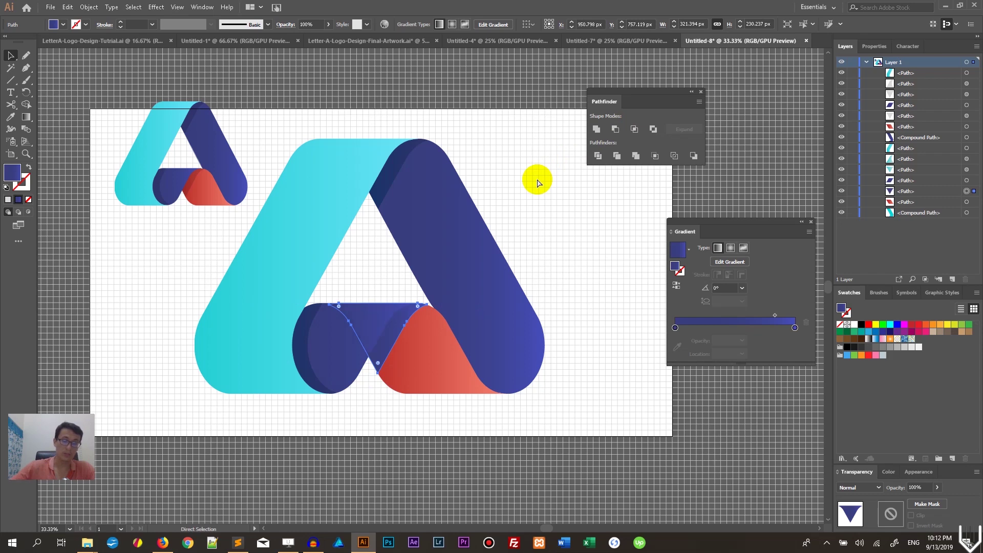
{"action": "key", "text": "v"}
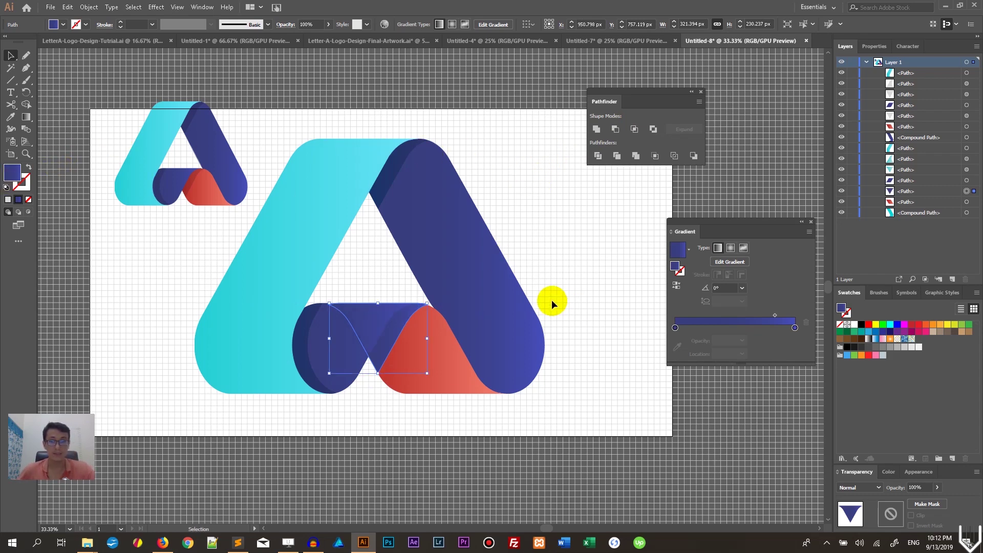
Apply the top fold's cyan-to-grey Multiply shadow to the new fold piece
{"action": "left_click", "coordinate": [10, 116]}
{"action": "left_click", "coordinate": [417, 186]}
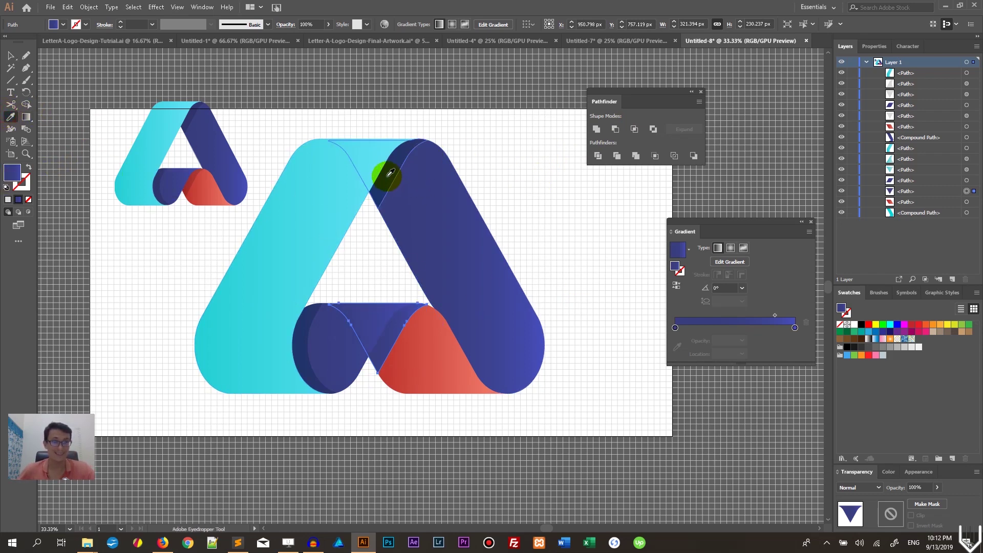
{"action": "left_click", "coordinate": [389, 173]}
{"action": "key", "text": "v"}
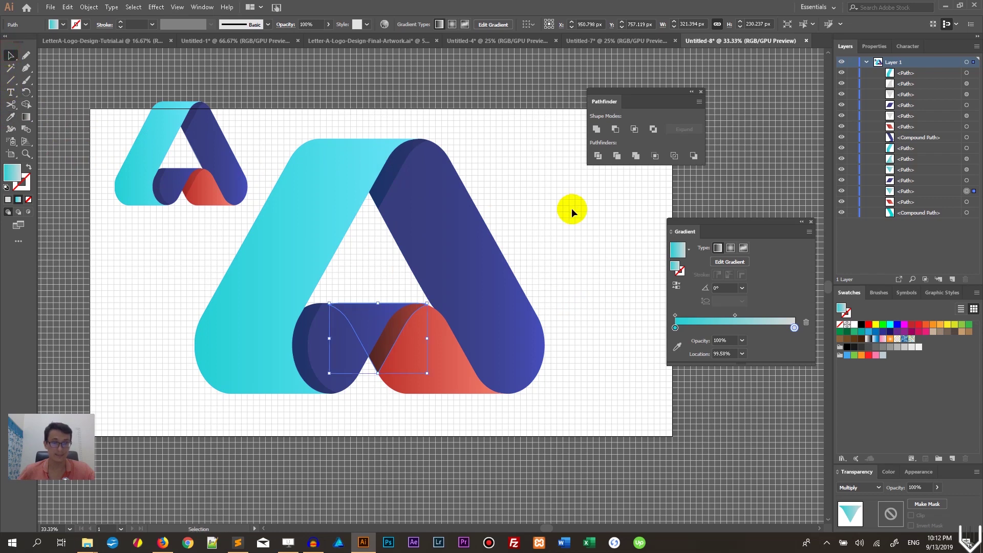
{"action": "left_click", "coordinate": [514, 208]}
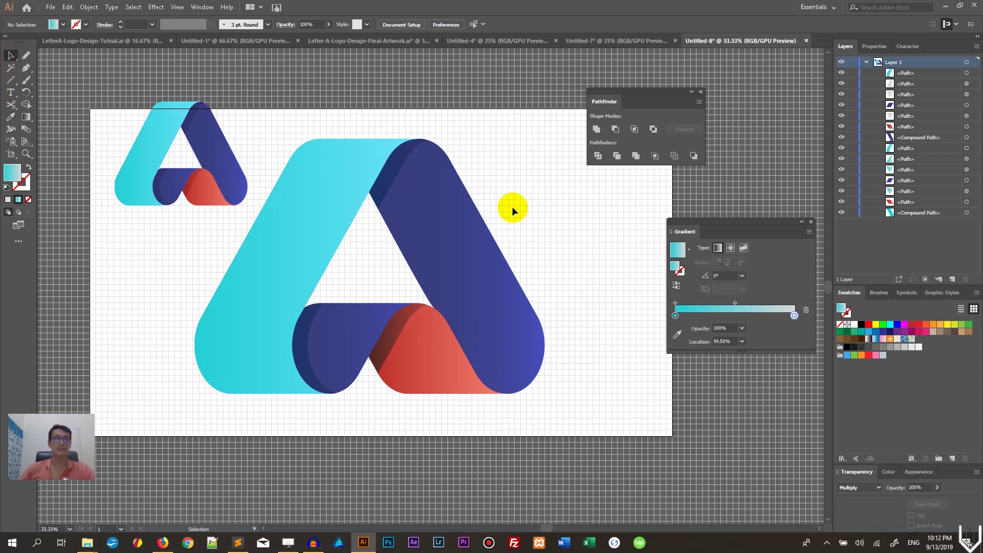